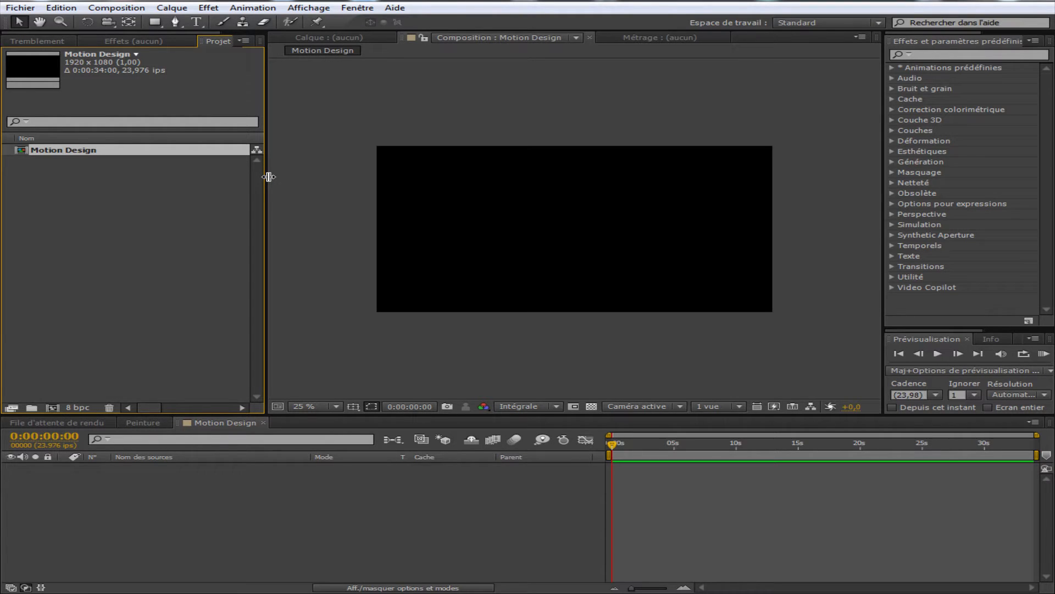
Set up a new 1920 x 1080 composition at 23.976 fps with a duration of 0:00:30:00.
{"action": "left_click_drag", "start_coordinate": [268, 176], "coordinate": [294, 177]}
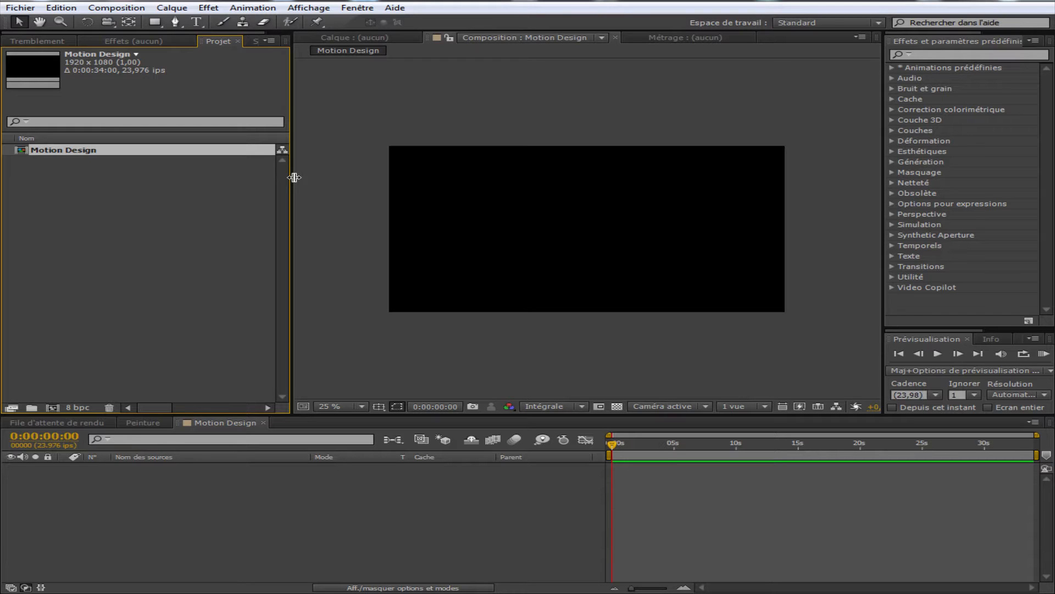
{"action": "left_click_drag", "start_coordinate": [295, 177], "coordinate": [322, 178]}
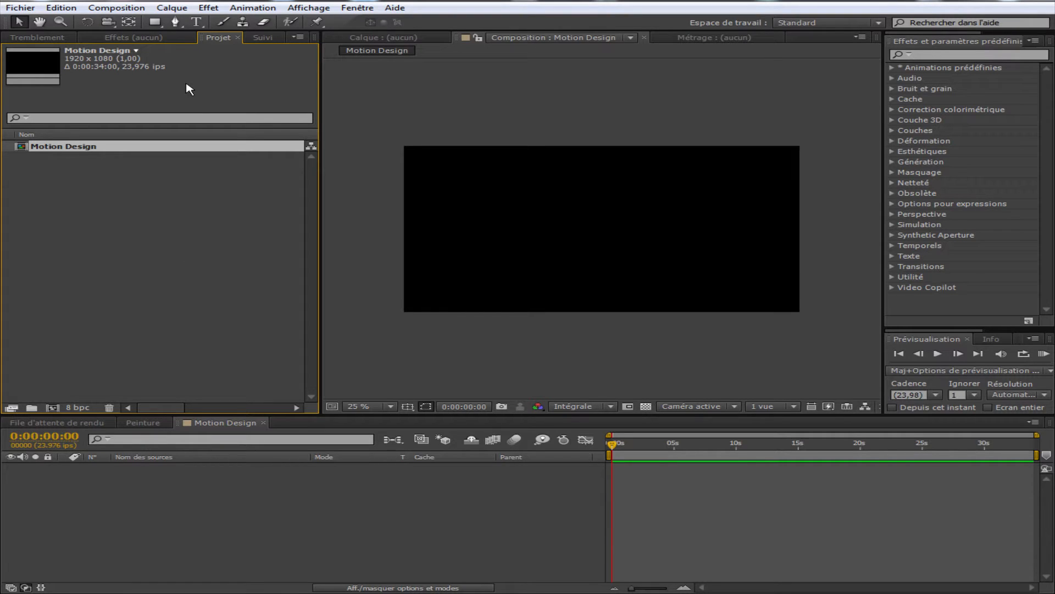
{"action": "left_click", "coordinate": [127, 10]}
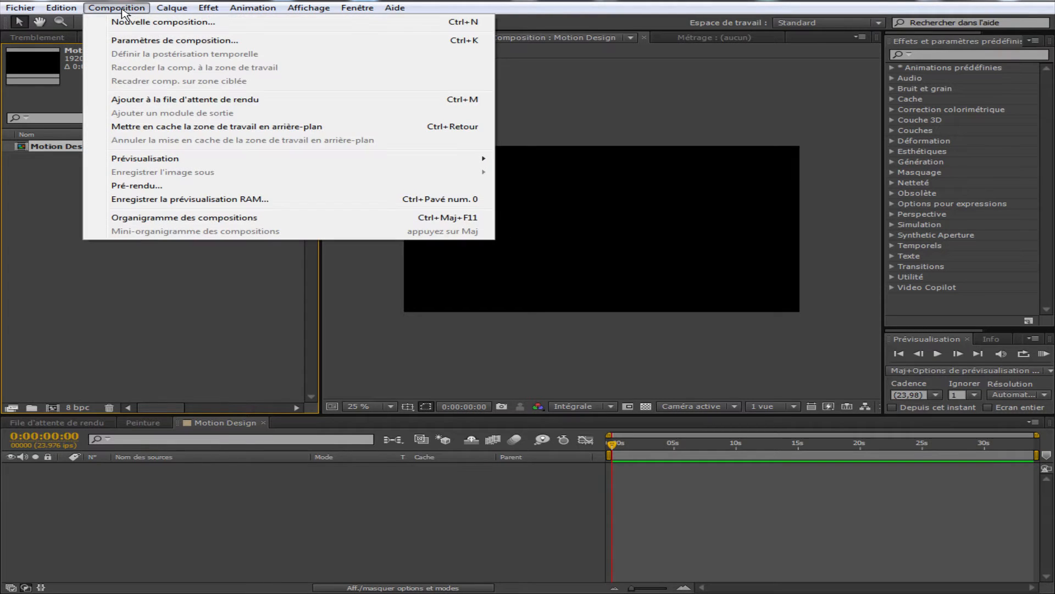
{"action": "left_click", "coordinate": [150, 24]}
{"action": "left_click_drag", "start_coordinate": [144, 3], "coordinate": [270, 44]}
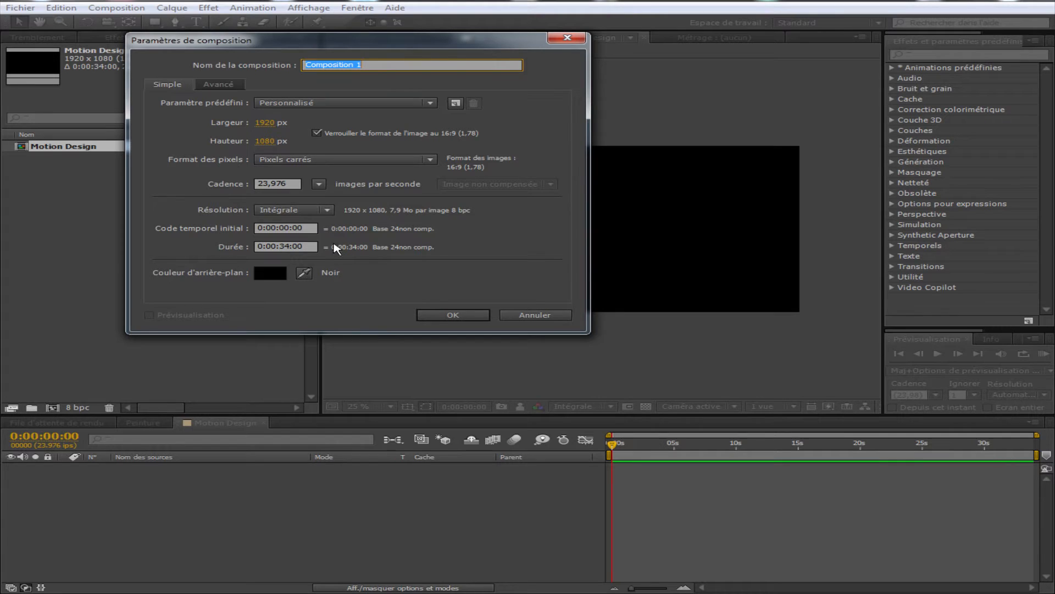
{"action": "left_click", "coordinate": [320, 186]}
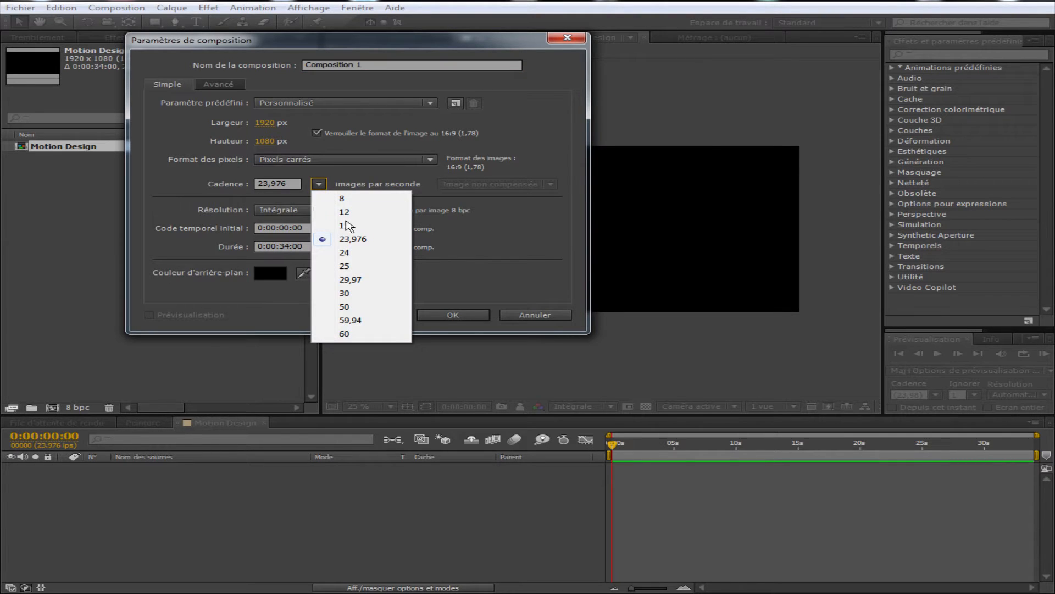
{"action": "left_click", "coordinate": [378, 240]}
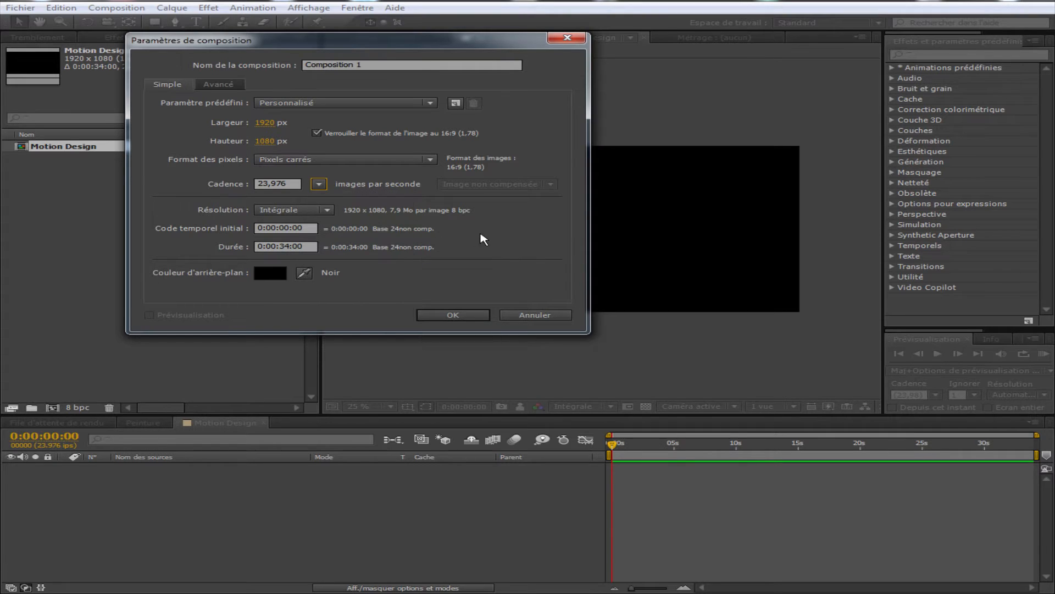
{"action": "left_click", "coordinate": [287, 246]}
{"action": "key", "text": "Delete"}
{"action": "type", "text": "0"}
Keep black (000000) as the background colour and create the composition.
{"action": "left_click", "coordinate": [278, 276]}
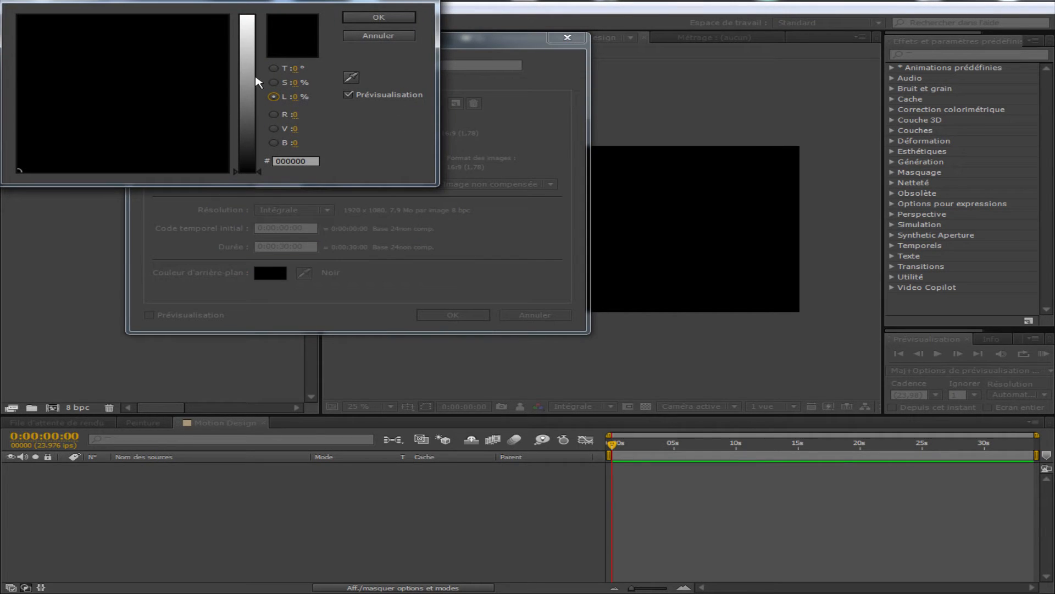
{"action": "left_click_drag", "start_coordinate": [251, 55], "coordinate": [254, 1]}
{"action": "left_click_drag", "start_coordinate": [259, 55], "coordinate": [258, 182]}
{"action": "left_click", "coordinate": [379, 17]}
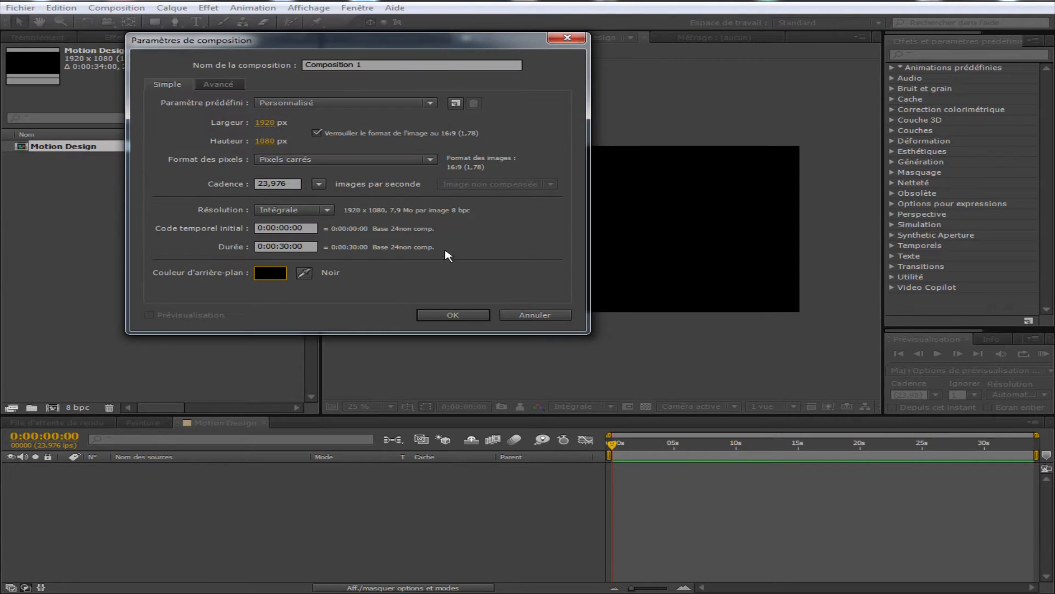
{"action": "left_click", "coordinate": [468, 317]}
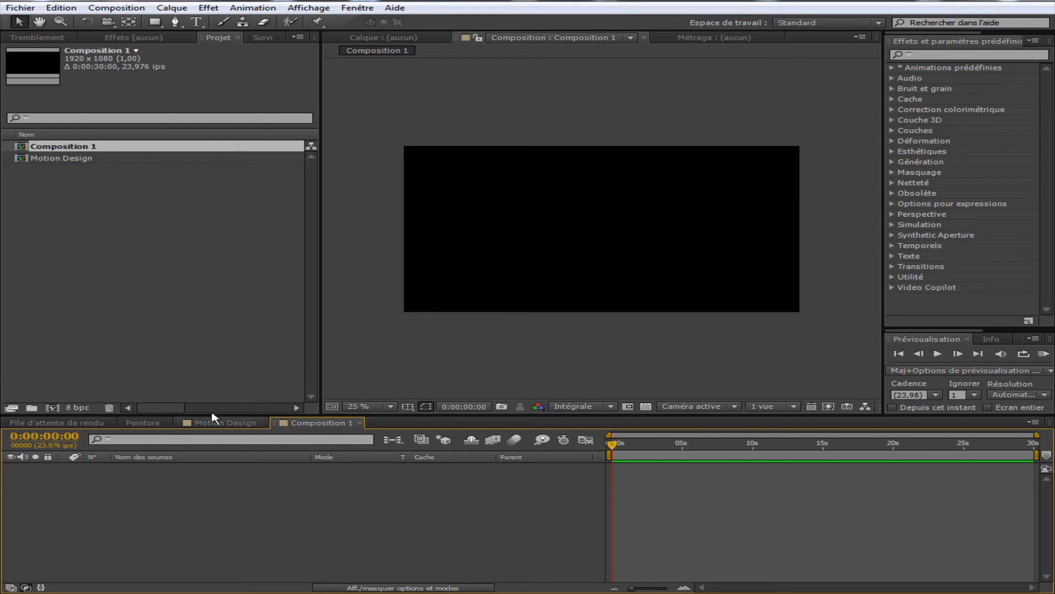
Delete the old Motion Design composition from the project and rename Composition 1 as "Motion Design".
{"action": "left_click", "coordinate": [66, 158]}
{"action": "key", "text": "Delete"}
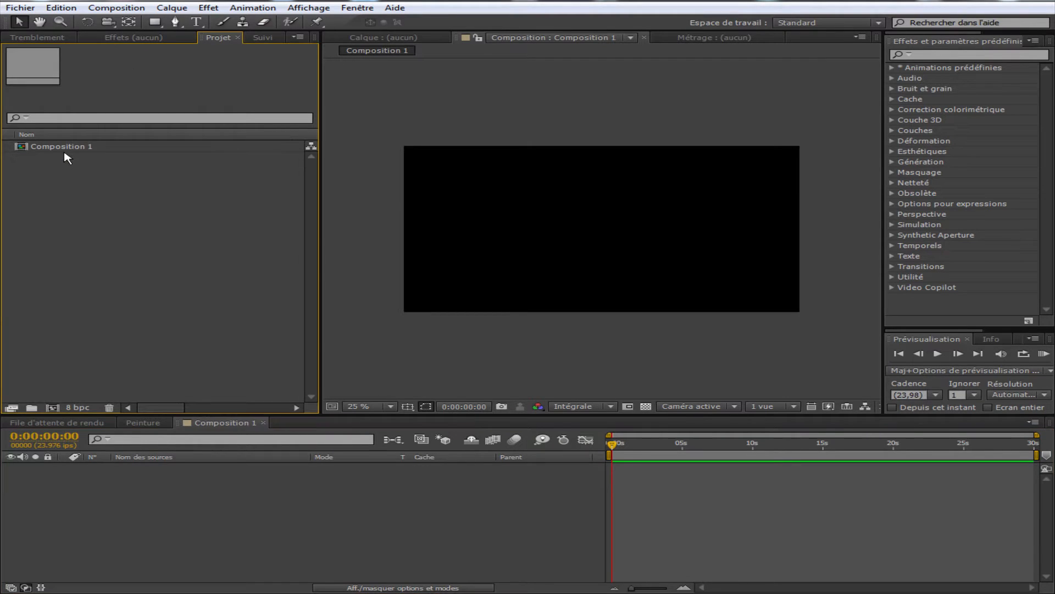
{"action": "left_click", "coordinate": [66, 149]}
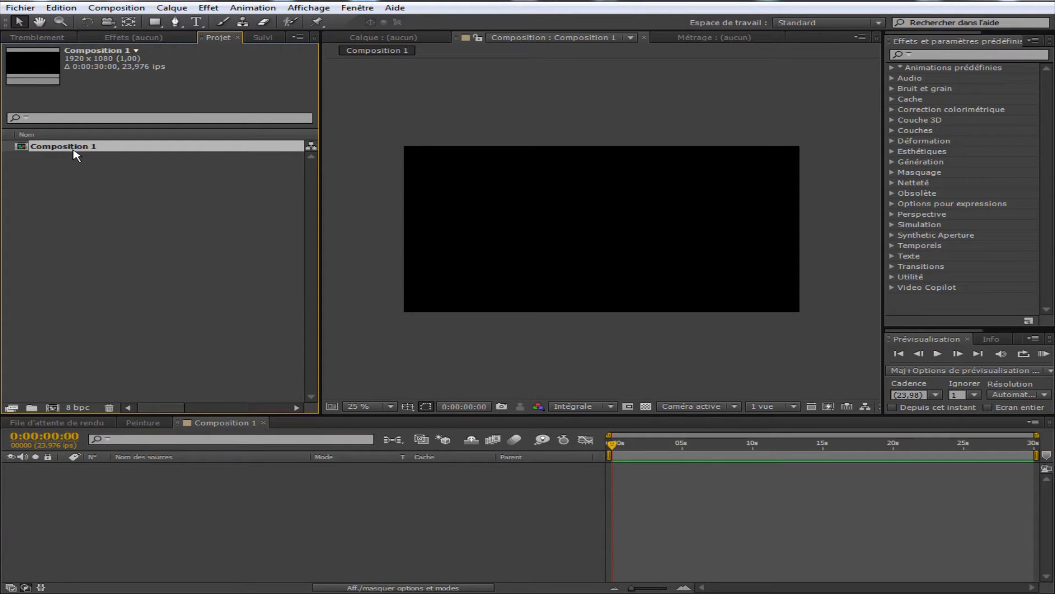
{"action": "right_click", "coordinate": [70, 150]}
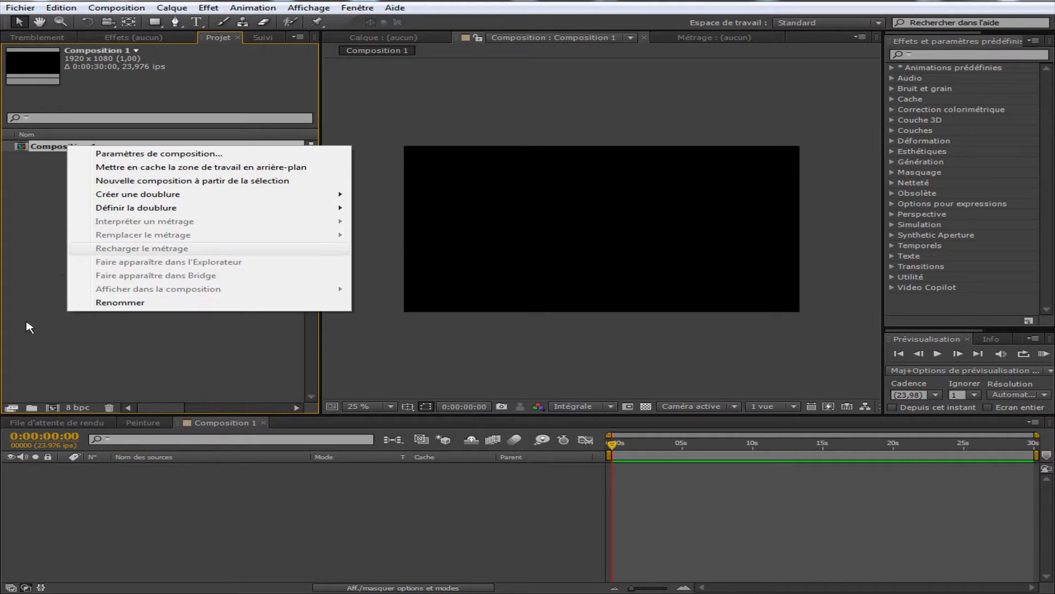
{"action": "left_click", "coordinate": [120, 303]}
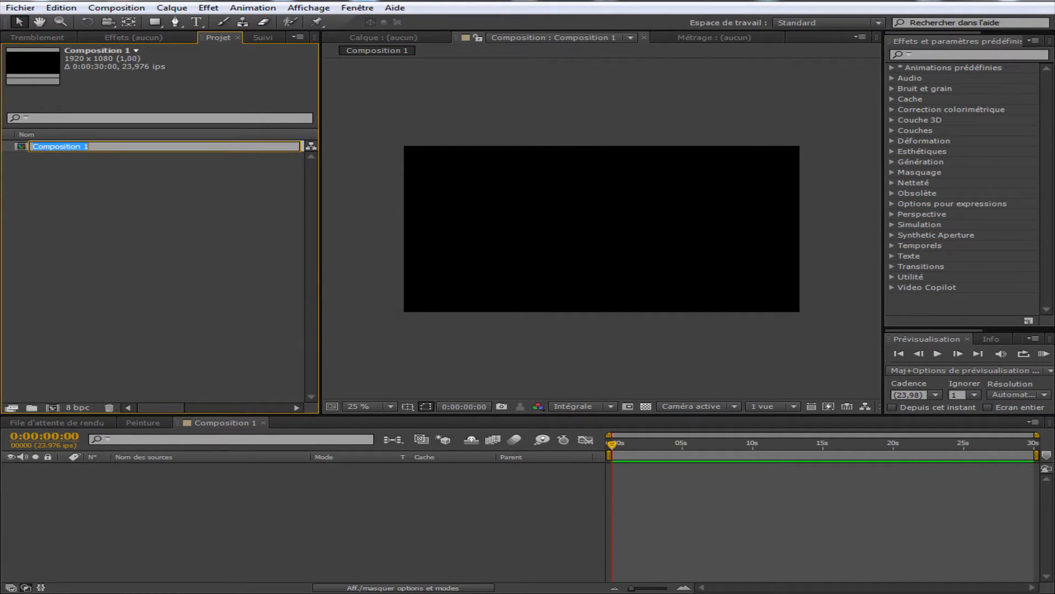
{"action": "type", "text": "Motion Design"}
{"action": "left_click", "coordinate": [139, 310]}
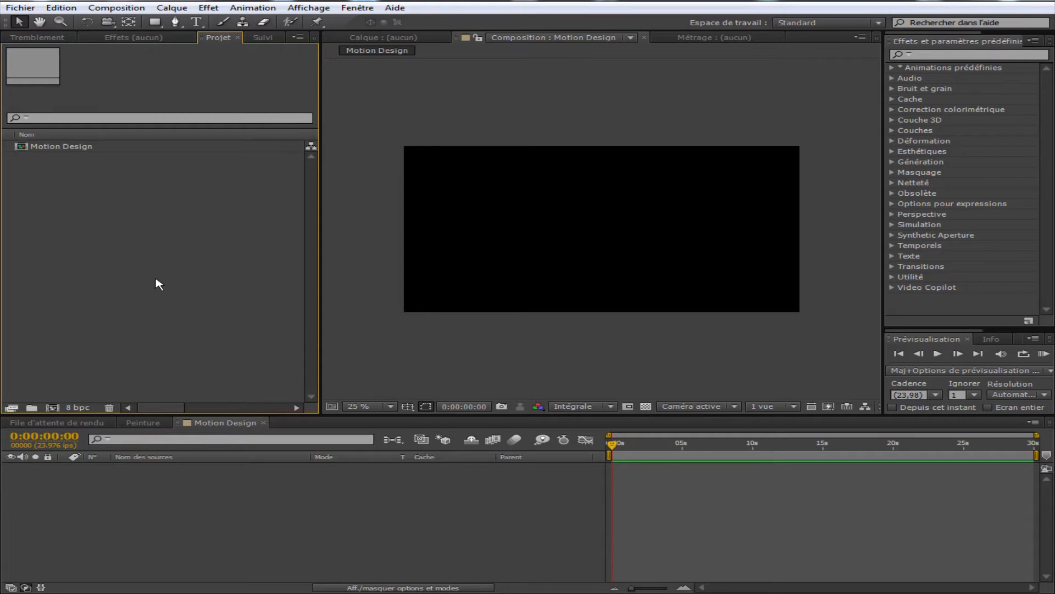
{"action": "left_click", "coordinate": [24, 146]}
{"action": "left_click", "coordinate": [225, 496]}
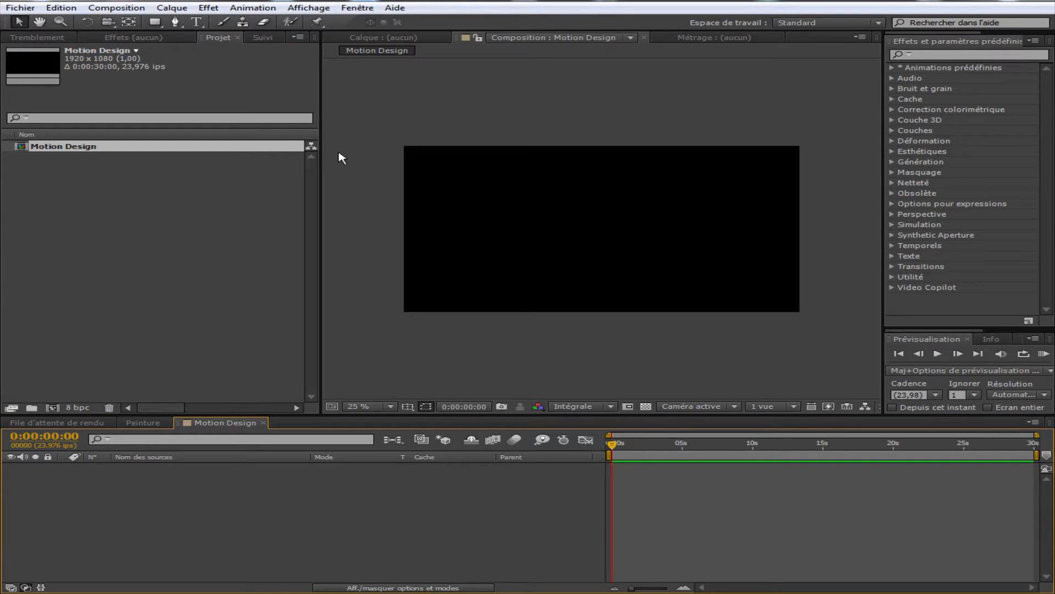
Narrow the project area beside the composition view and leave the current time at 0:00:00:00.
{"action": "left_click_drag", "start_coordinate": [322, 274], "coordinate": [265, 281]}
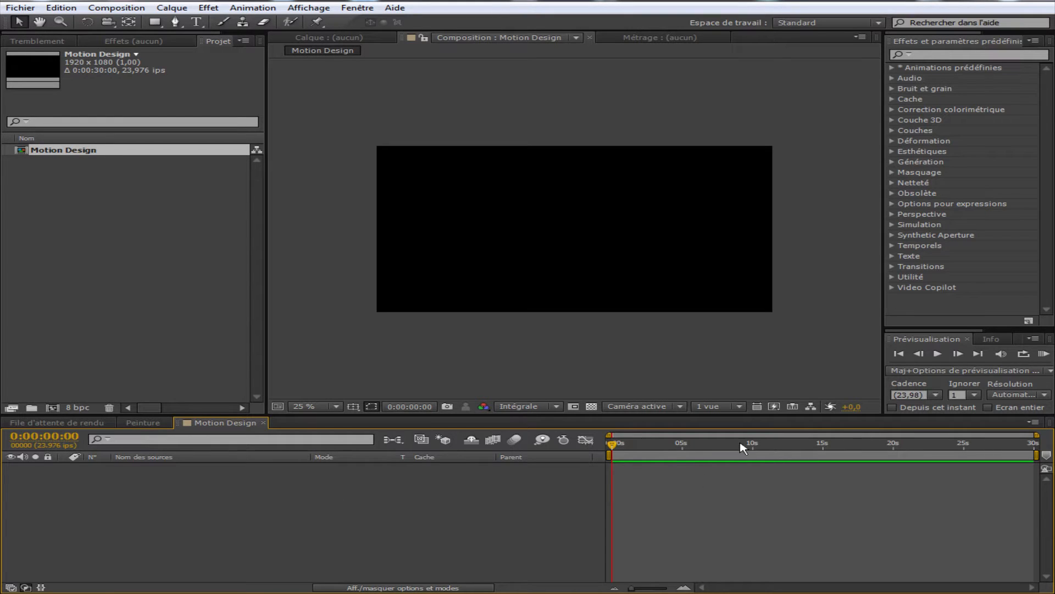
{"action": "mouse_move", "coordinate": [611, 448]}
{"action": "left_mouse_down"}
{"action": "mouse_move", "coordinate": [925, 444]}
{"action": "mouse_move", "coordinate": [615, 446]}
{"action": "left_mouse_up"}
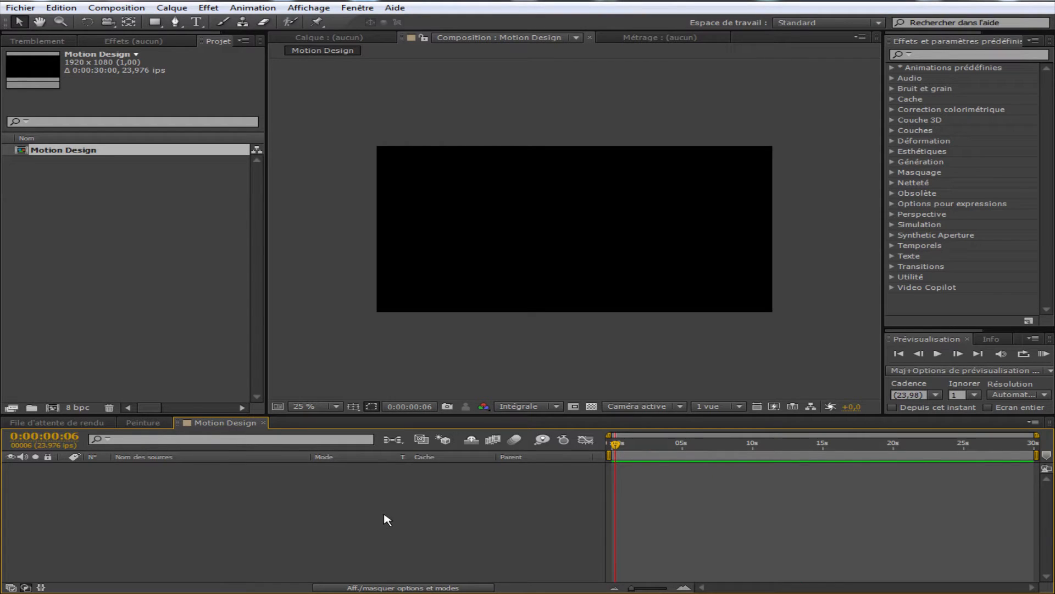
{"action": "left_click_drag", "start_coordinate": [620, 443], "coordinate": [477, 470]}
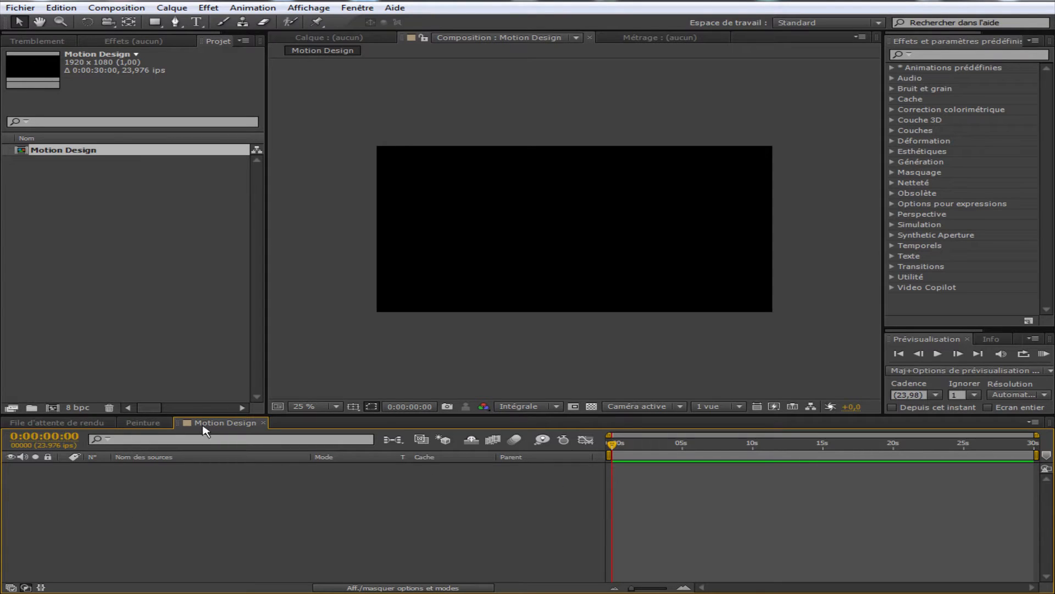
Draw a wide text box across the upper and middle part of the composition with the Text tool.
{"action": "left_click", "coordinate": [197, 22]}
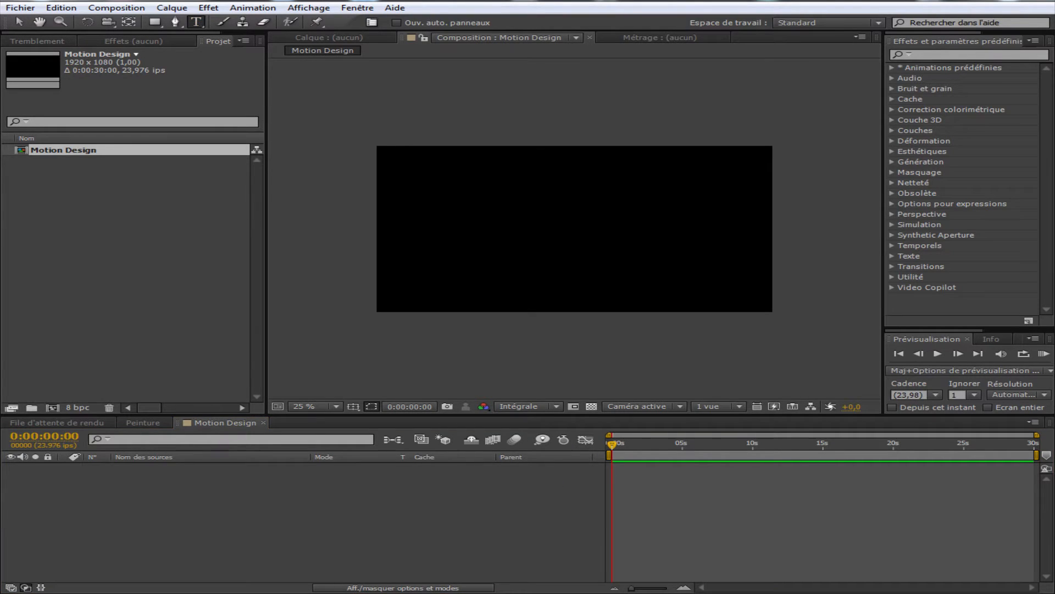
{"action": "left_click_drag", "start_coordinate": [435, 175], "coordinate": [720, 257]}
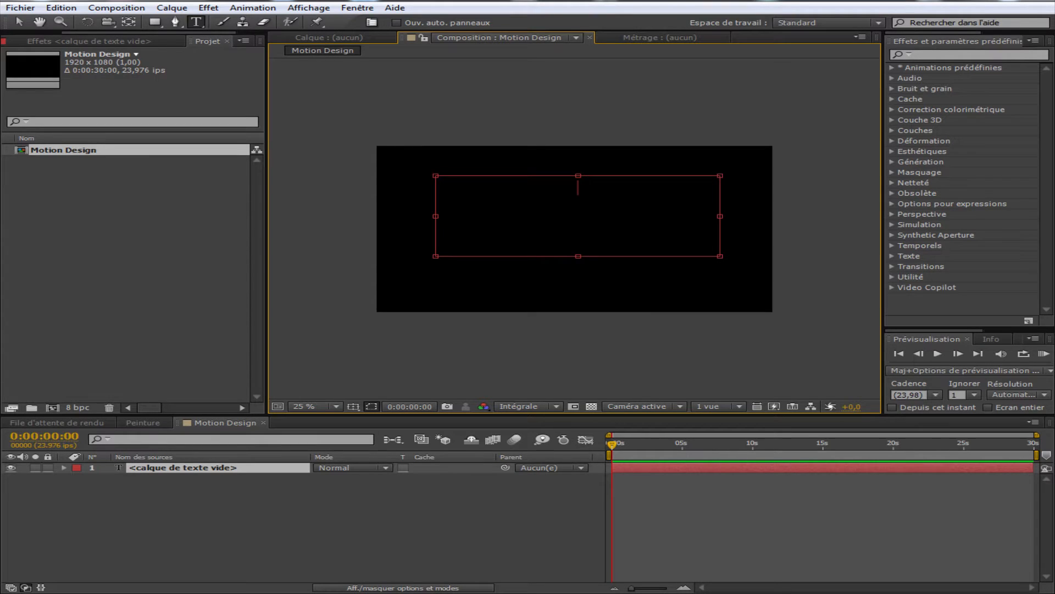
{"action": "type", "text": "Super Cool"}
{"action": "key", "text": "ctrl+shift+Left"}
{"action": "key", "text": "ctrl+shift+Left"}
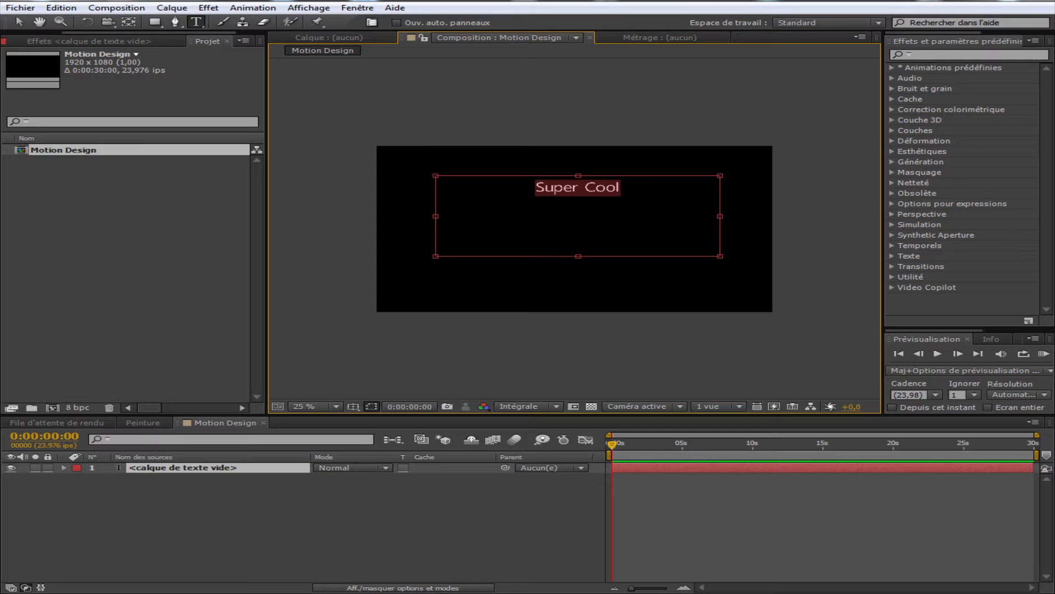
{"action": "key", "text": "BackSpace"}
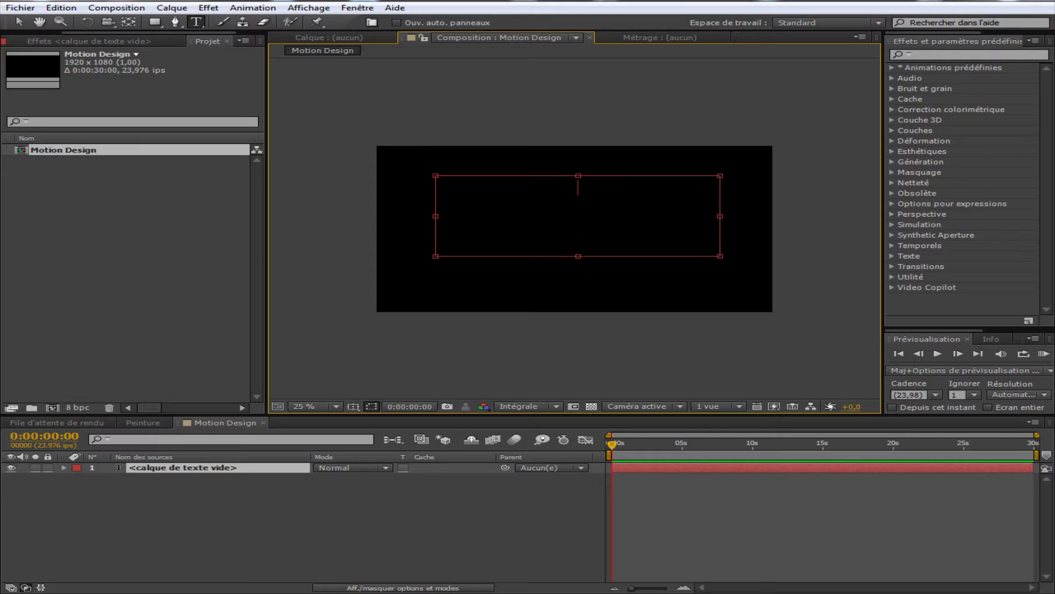
Enter "Motion Design" in the text box, select it, and enlarge the area for the text settings.
{"action": "type", "text": "Motion Design"}
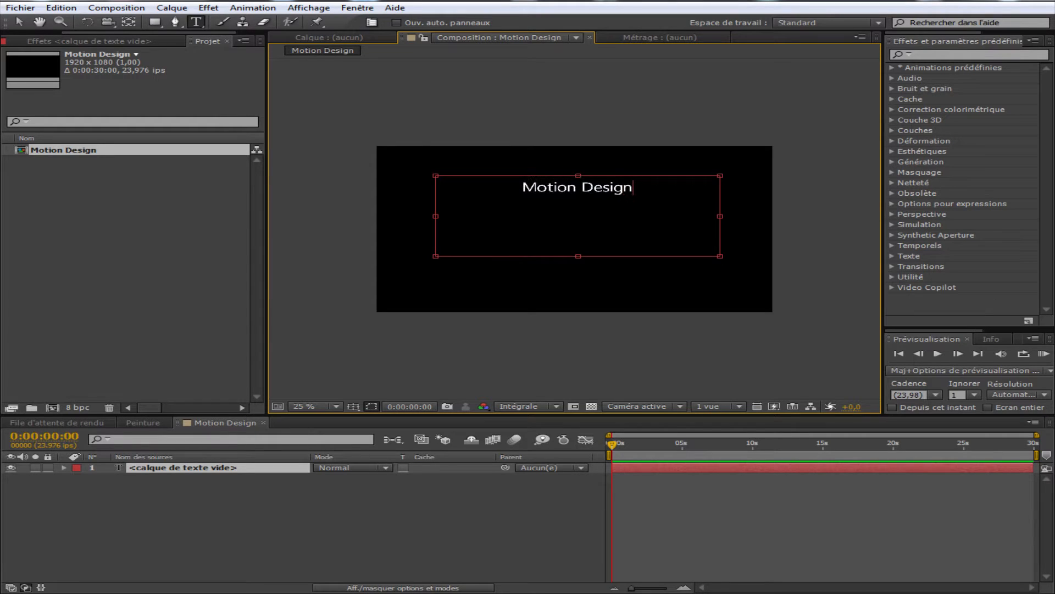
{"action": "key", "text": "ctrl+a"}
{"action": "left_click_drag", "start_coordinate": [883, 170], "coordinate": [780, 170]}
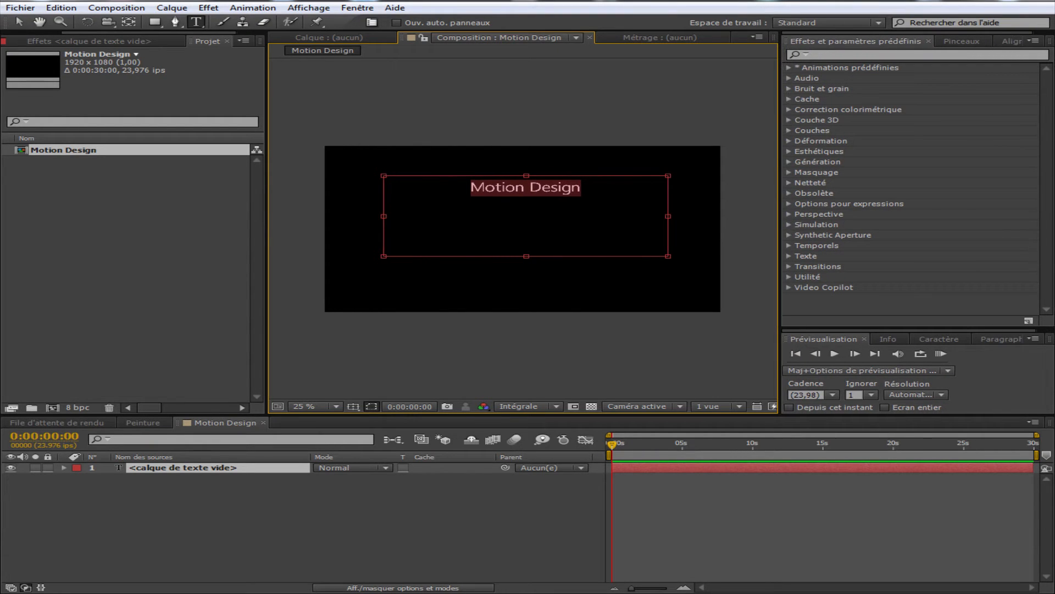
{"action": "left_click_drag", "start_coordinate": [882, 328], "coordinate": [882, 268]}
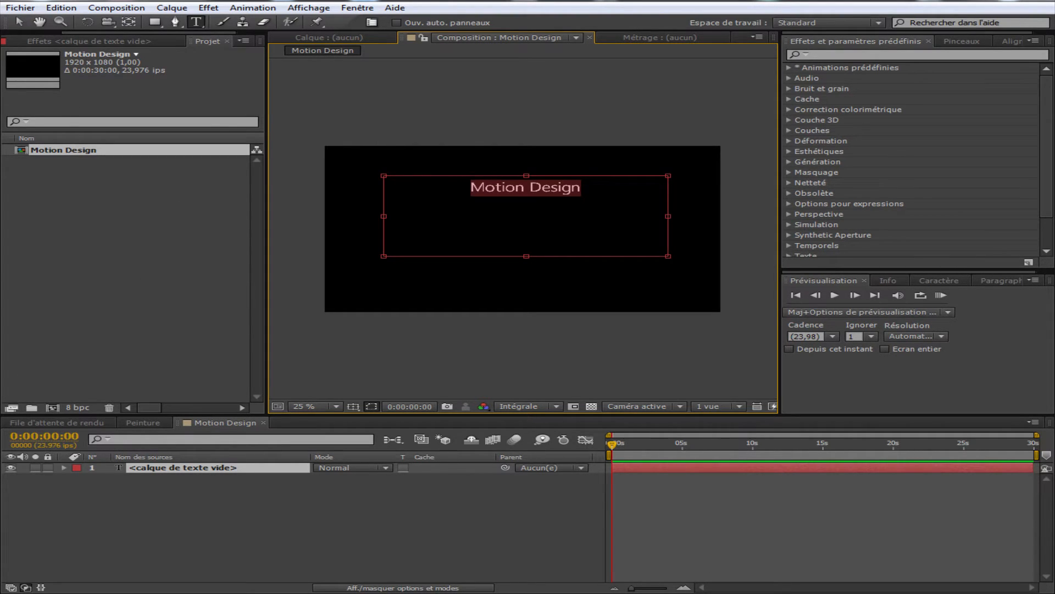
{"action": "left_click", "coordinate": [216, 94]}
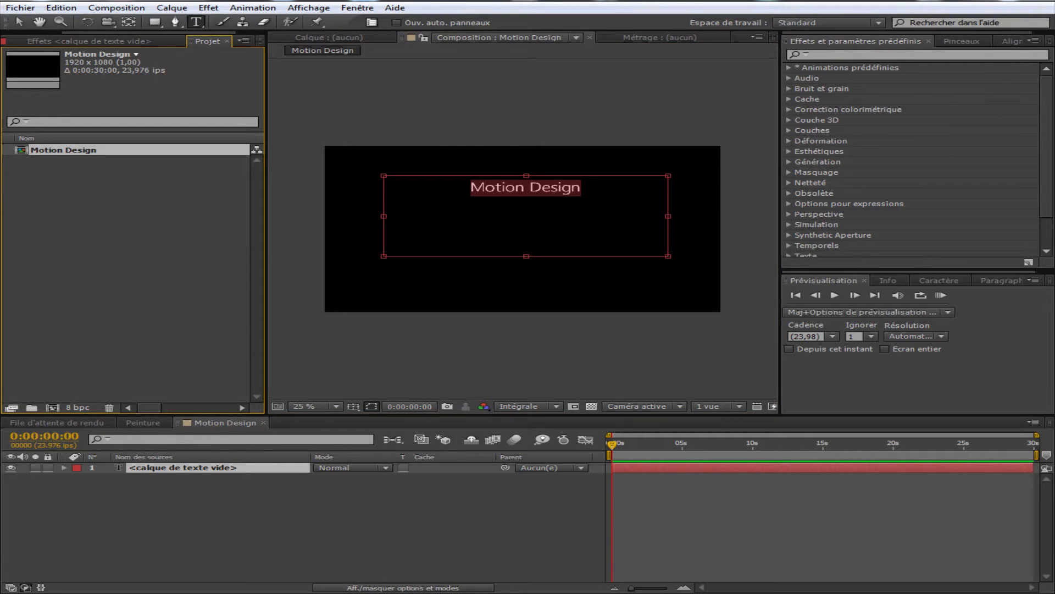
Show the character settings and format the "Motion Design" text in SquareFont at 127 px.
{"action": "left_click", "coordinate": [365, 10]}
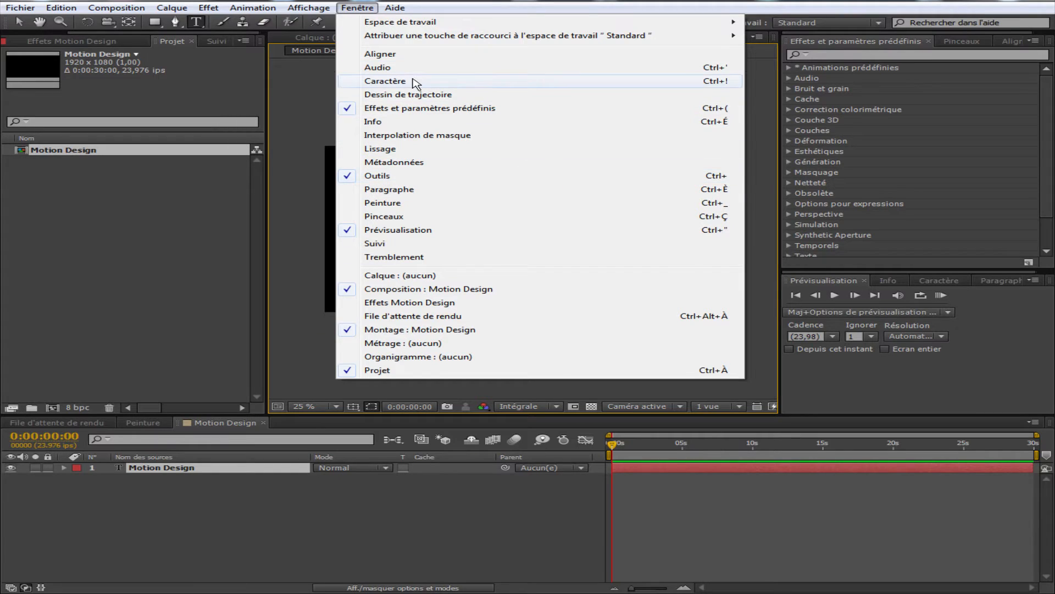
{"action": "left_click", "coordinate": [385, 81]}
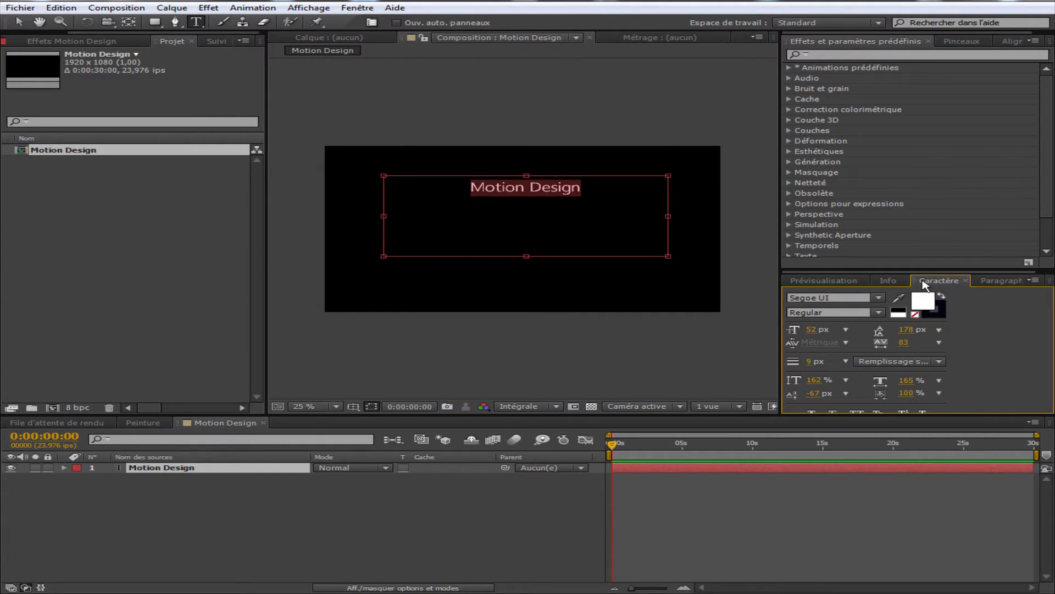
{"action": "left_click_drag", "start_coordinate": [914, 270], "coordinate": [912, 227]}
{"action": "scroll", "coordinate": [840, 252], "scroll_direction": "down", "scroll_amount": 5}
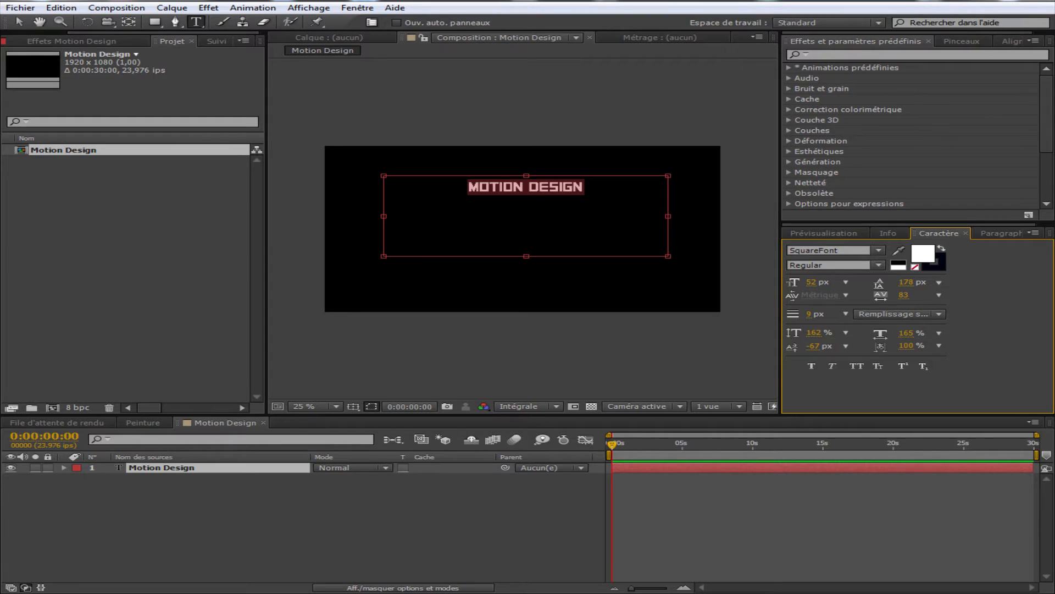
{"action": "left_click_drag", "start_coordinate": [814, 282], "coordinate": [884, 288]}
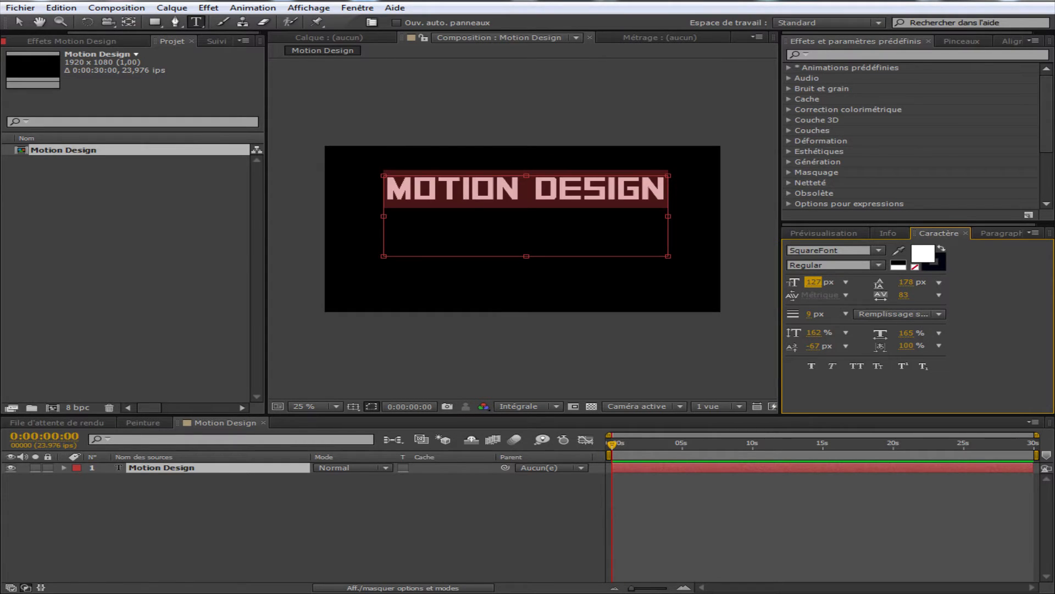
{"action": "left_click", "coordinate": [18, 21]}
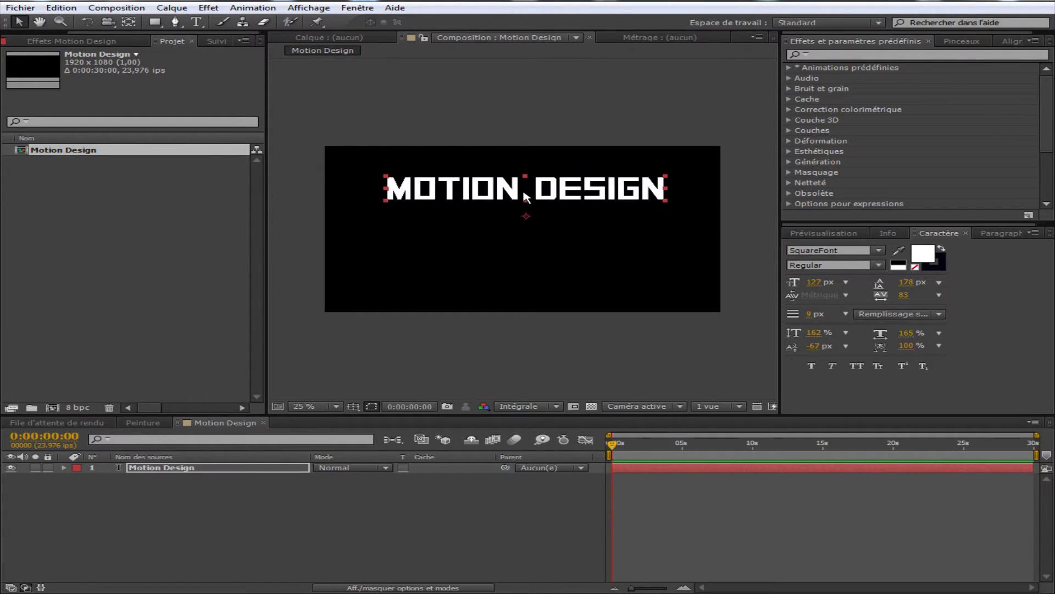
Show the alignment options and centre the "Motion Design" text horizontally and vertically in the composition.
{"action": "left_click", "coordinate": [565, 196]}
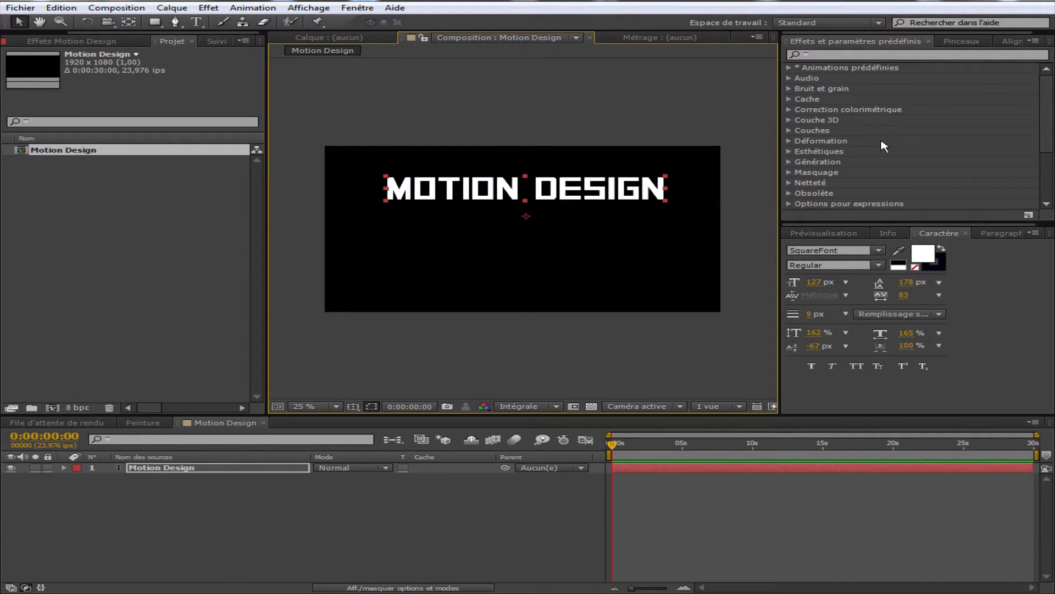
{"action": "left_click", "coordinate": [996, 42]}
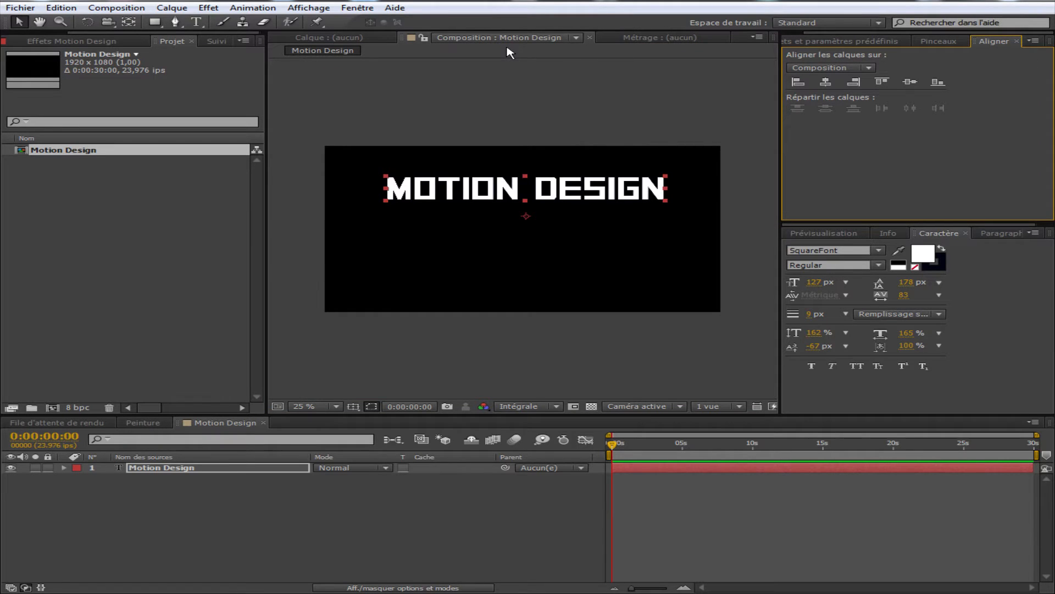
{"action": "left_click", "coordinate": [358, 8]}
{"action": "left_click", "coordinate": [309, 8]}
{"action": "left_click", "coordinate": [359, 10]}
{"action": "left_click", "coordinate": [360, 10]}
{"action": "left_click", "coordinate": [361, 11]}
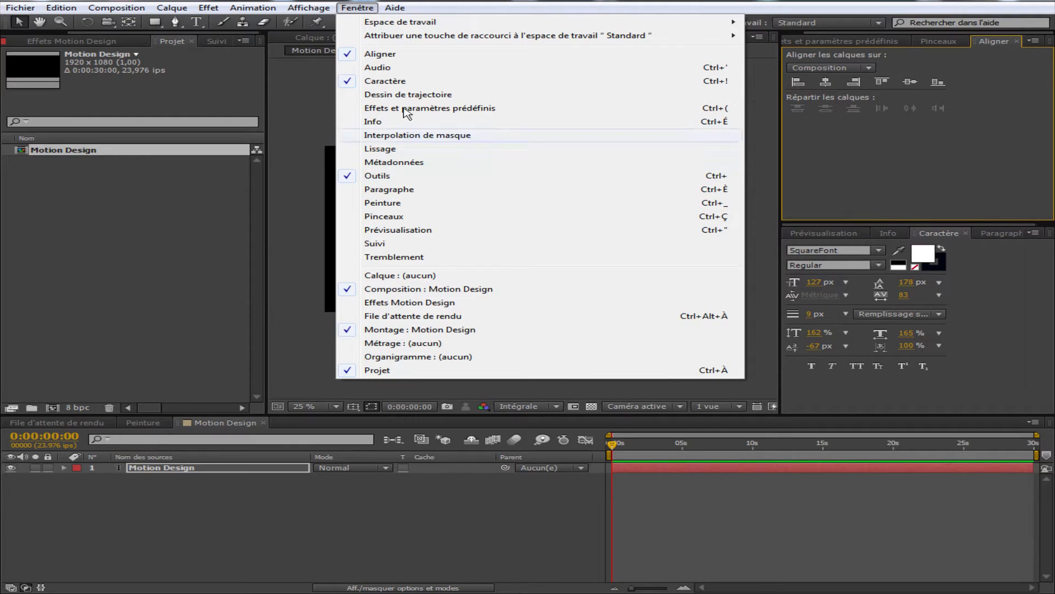
{"action": "left_click", "coordinate": [969, 55]}
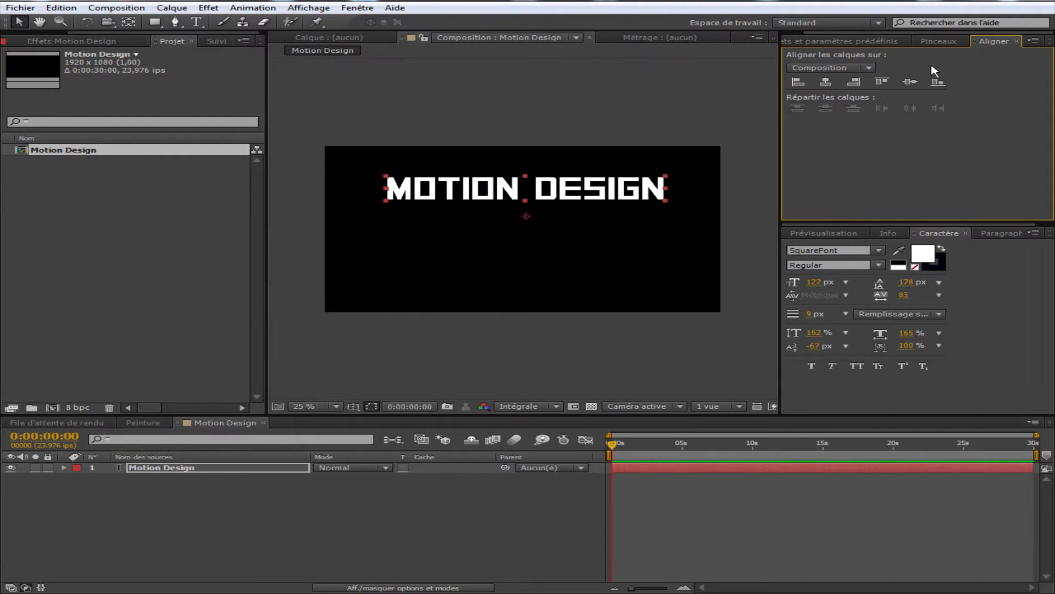
{"action": "left_click", "coordinate": [828, 84]}
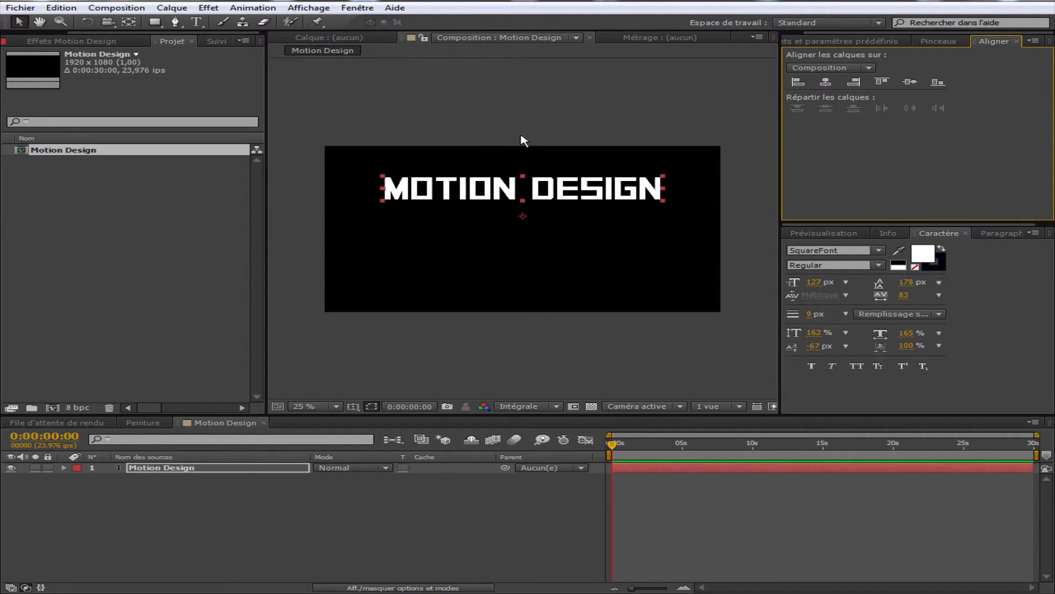
{"action": "left_click", "coordinate": [909, 82]}
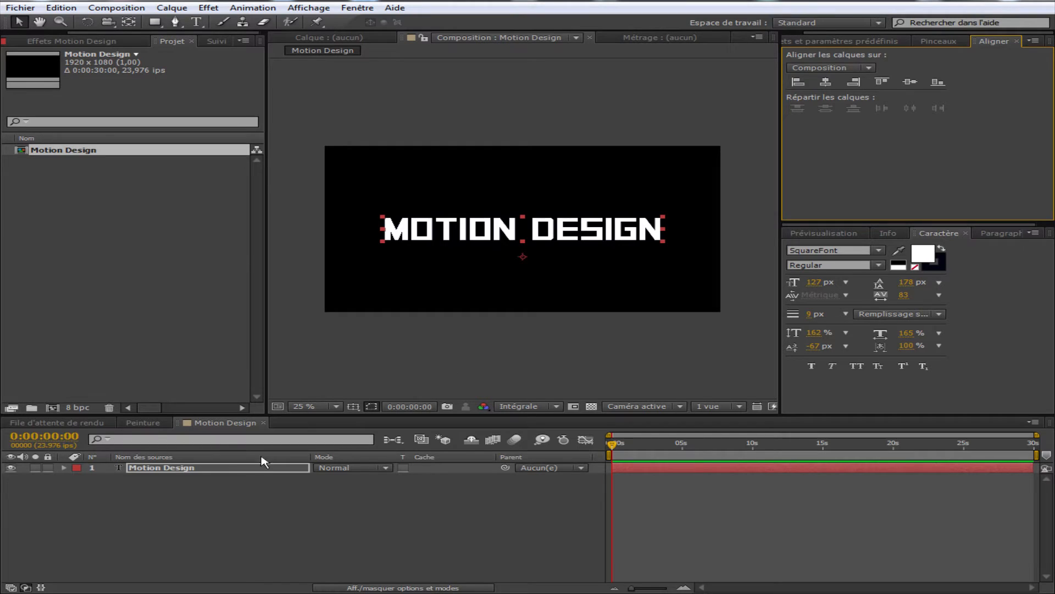
Precompose the "Motion Design" text layer as "Motion Design - Comp 1", moving all attributes into the new composition.
{"action": "left_click", "coordinate": [199, 513]}
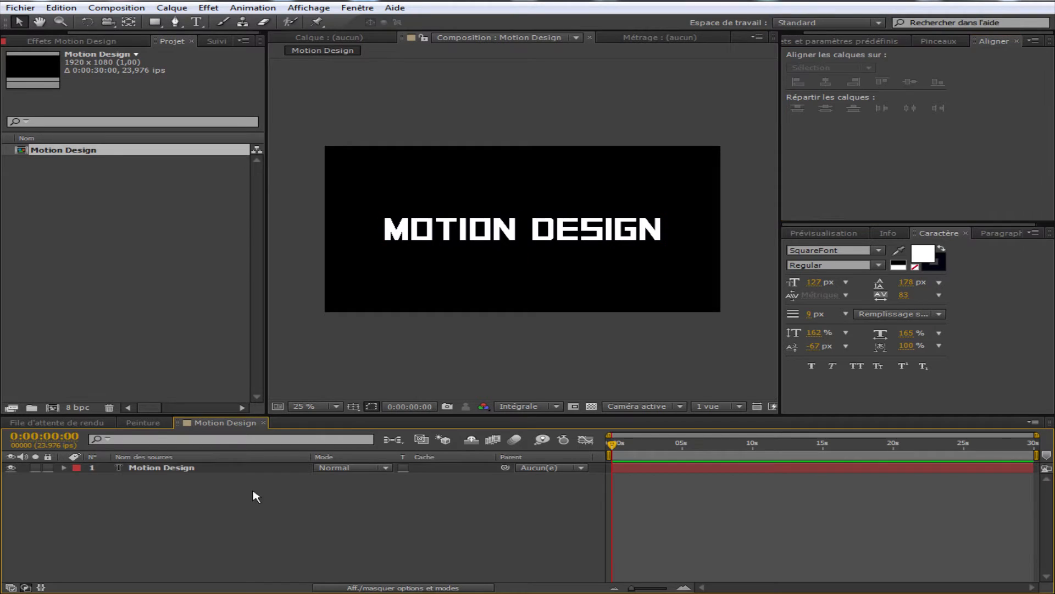
{"action": "left_click", "coordinate": [201, 473]}
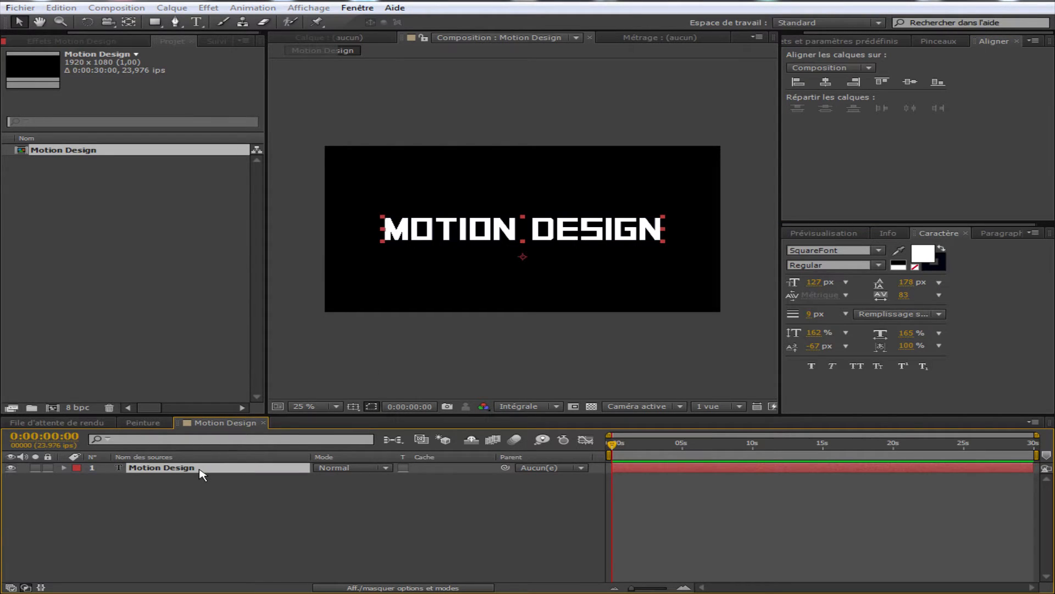
{"action": "key", "text": "ctrl+shift+c"}
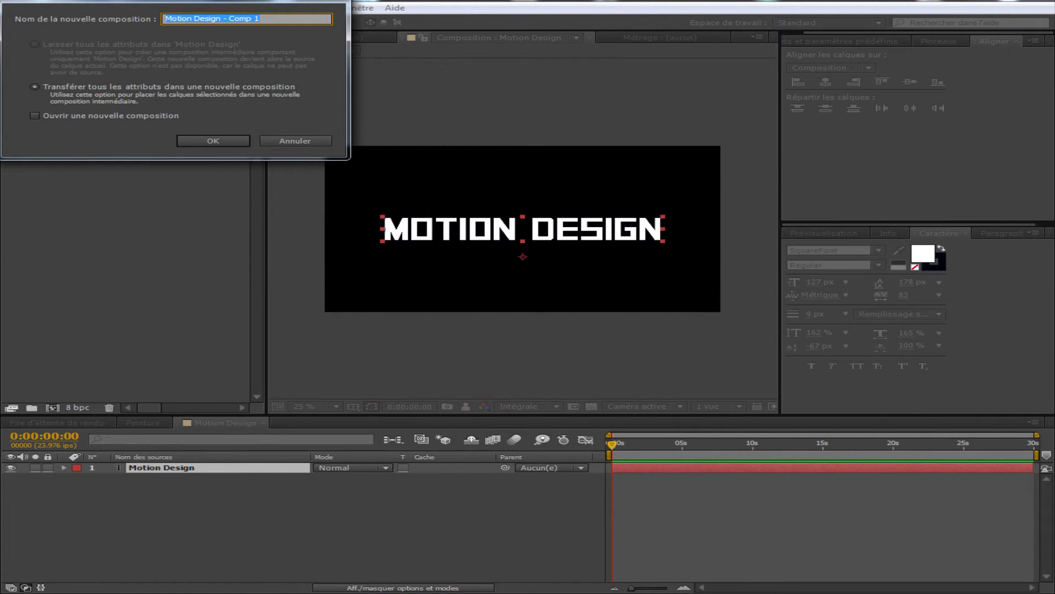
{"action": "left_click", "coordinate": [235, 141]}
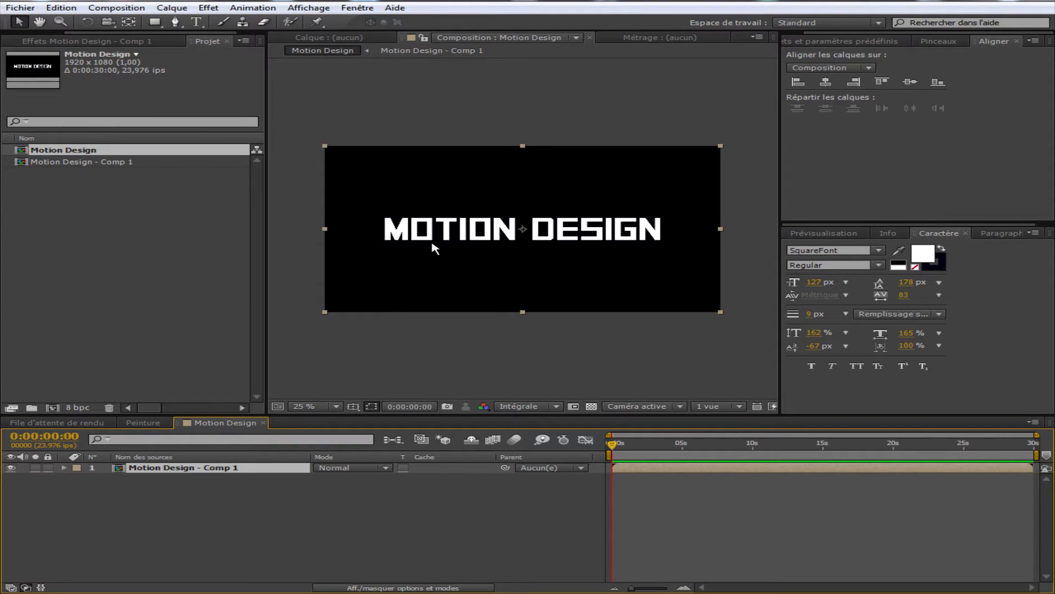
{"action": "left_click", "coordinate": [226, 518]}
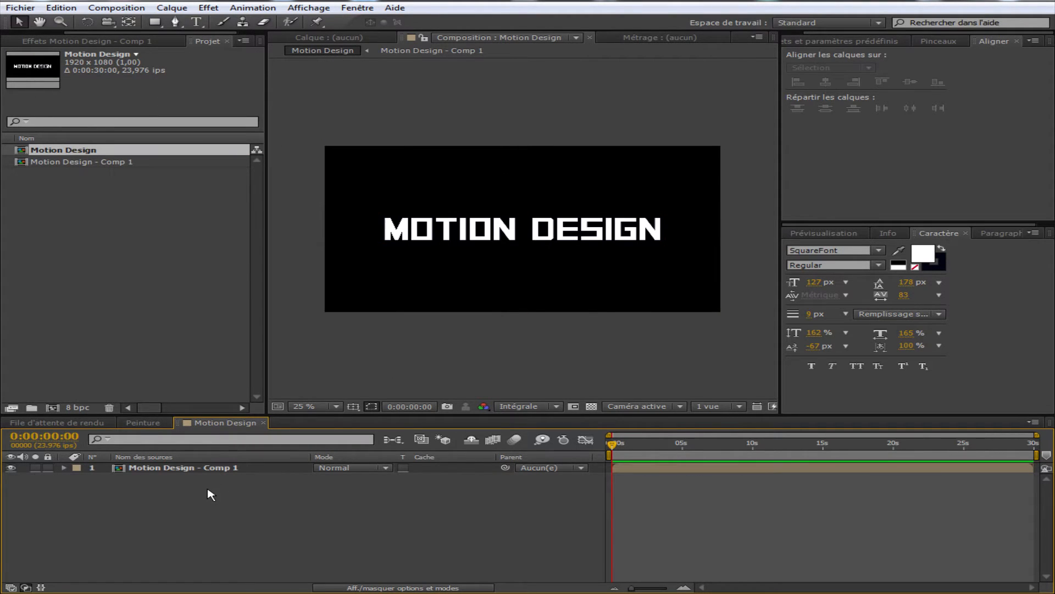
Open the Motion Design - Comp 1 precomposition and replace its title text with "RENER".
{"action": "left_click", "coordinate": [198, 472]}
{"action": "double_click", "coordinate": [198, 472]}
{"action": "left_click", "coordinate": [196, 474]}
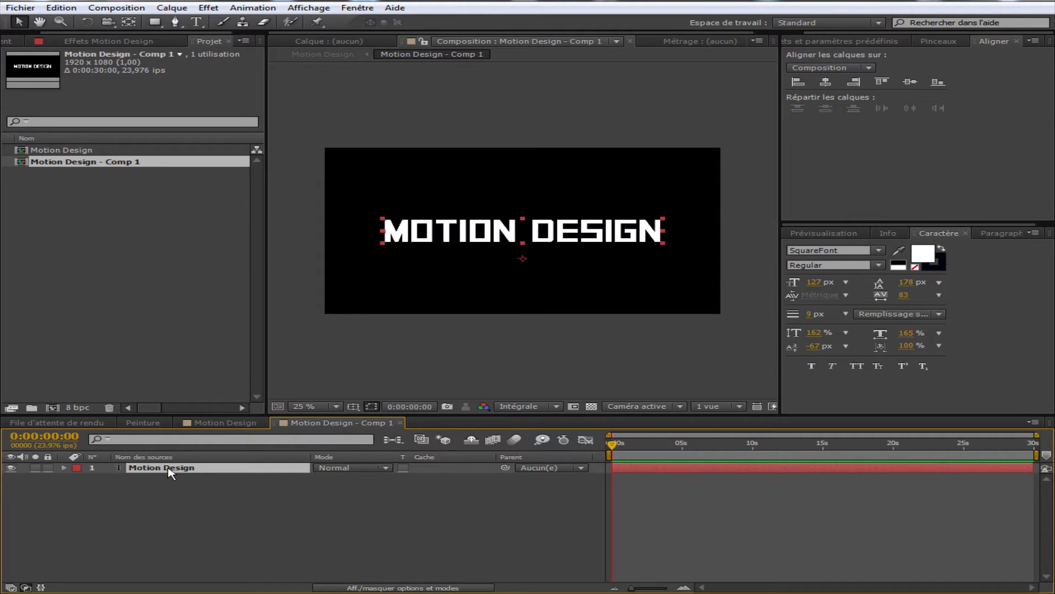
{"action": "double_click", "coordinate": [170, 472]}
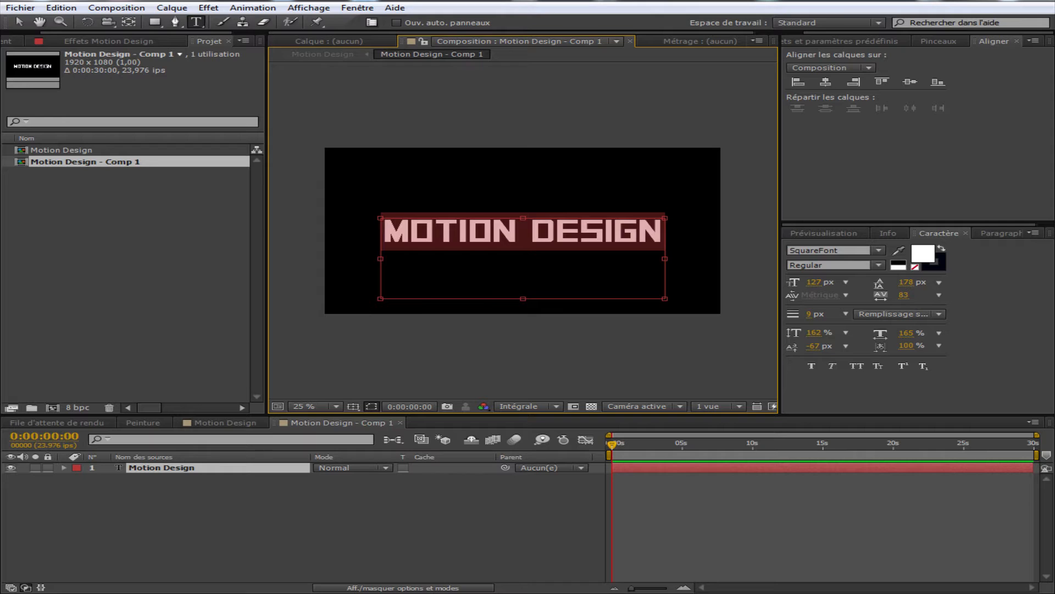
{"action": "type", "text": "RE"}
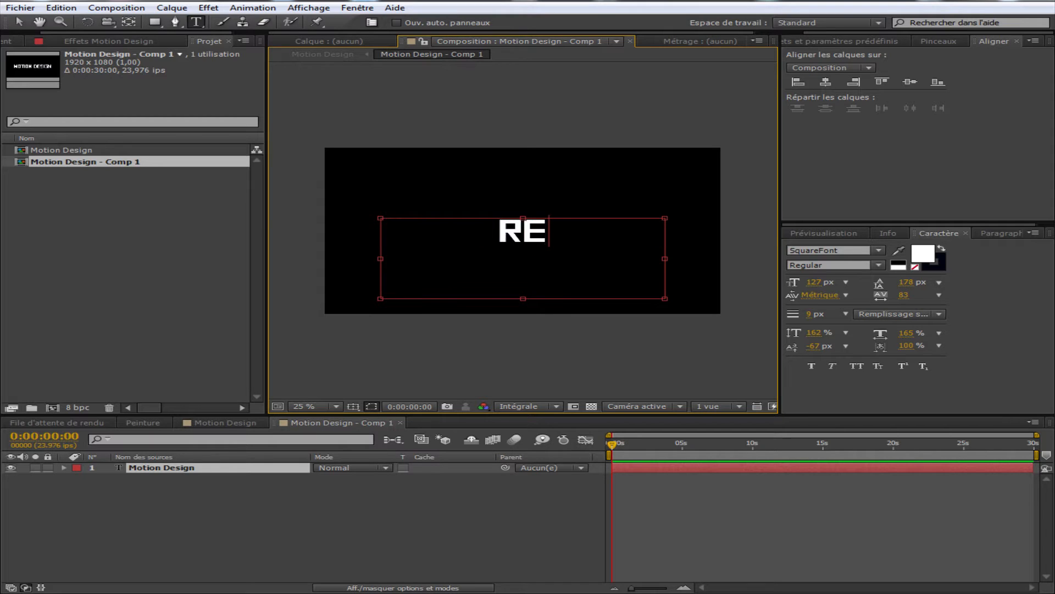
{"action": "type", "text": "NER"}
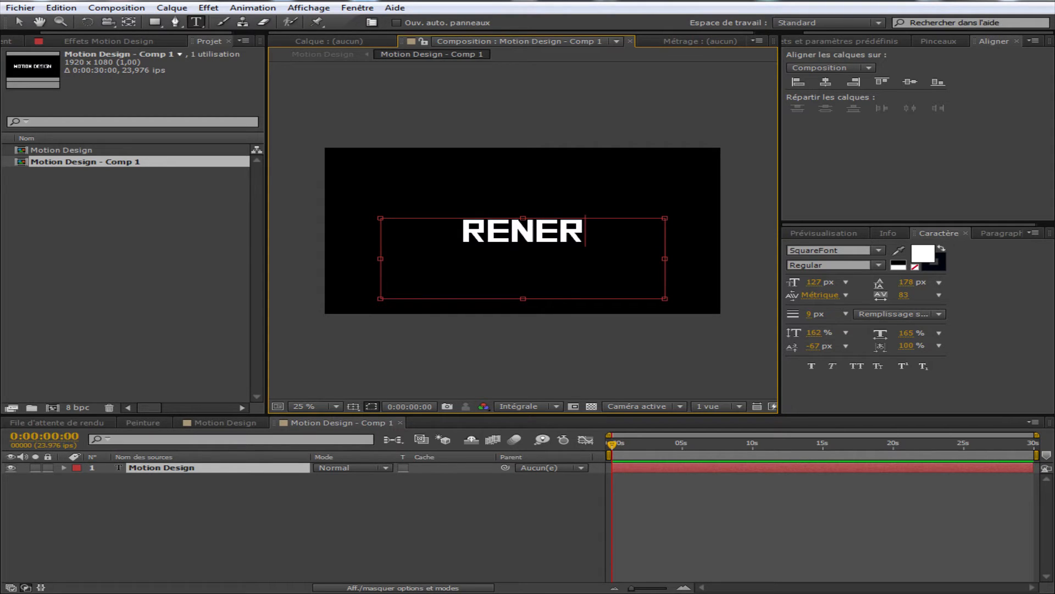
Return to the main Motion Design composition and undo the title text replacement.
{"action": "left_click", "coordinate": [230, 423]}
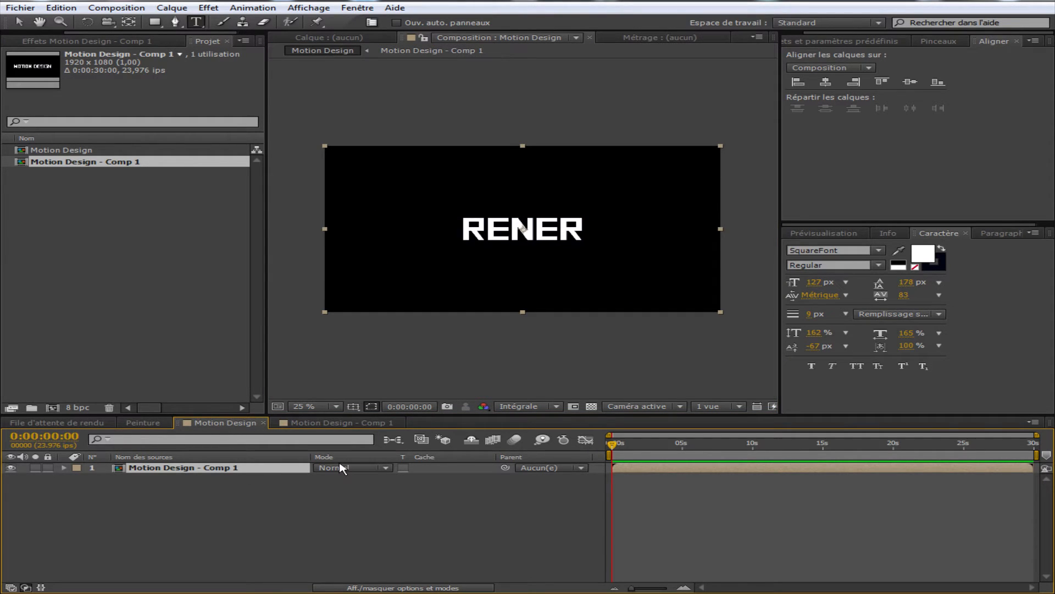
{"action": "key", "text": "ctrl+z"}
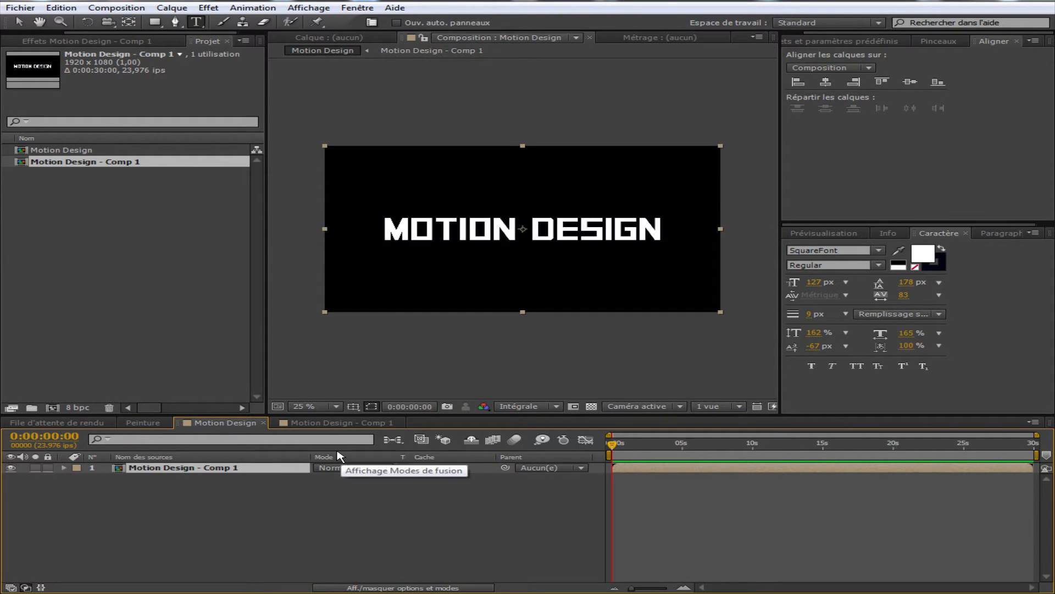
{"action": "left_click", "coordinate": [222, 524]}
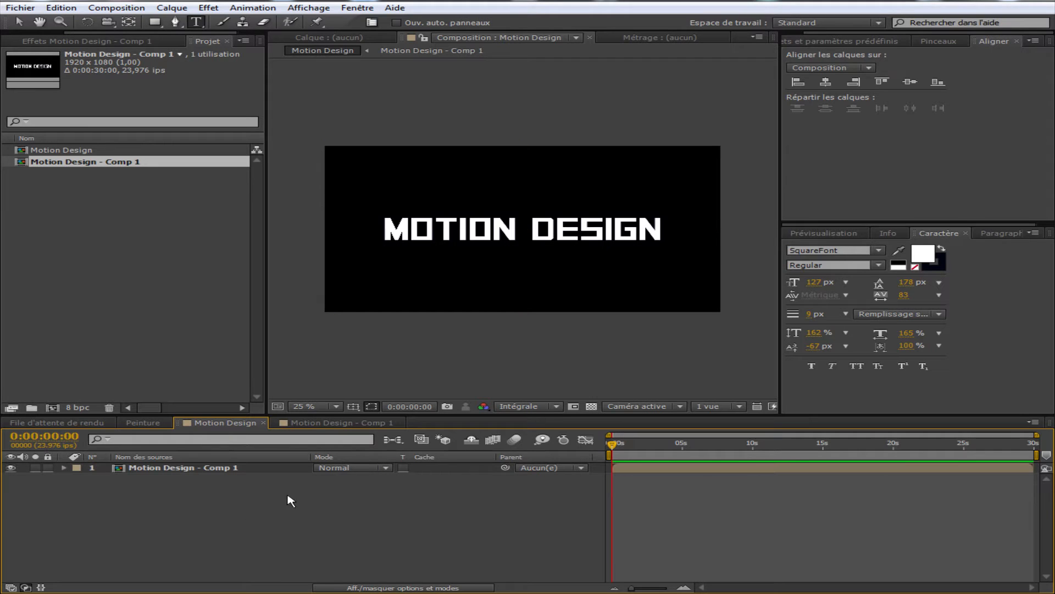
Expand the Transformer properties of the Motion Design - Comp 1 layer and show the layer switches in place of the blending modes.
{"action": "left_click", "coordinate": [212, 467]}
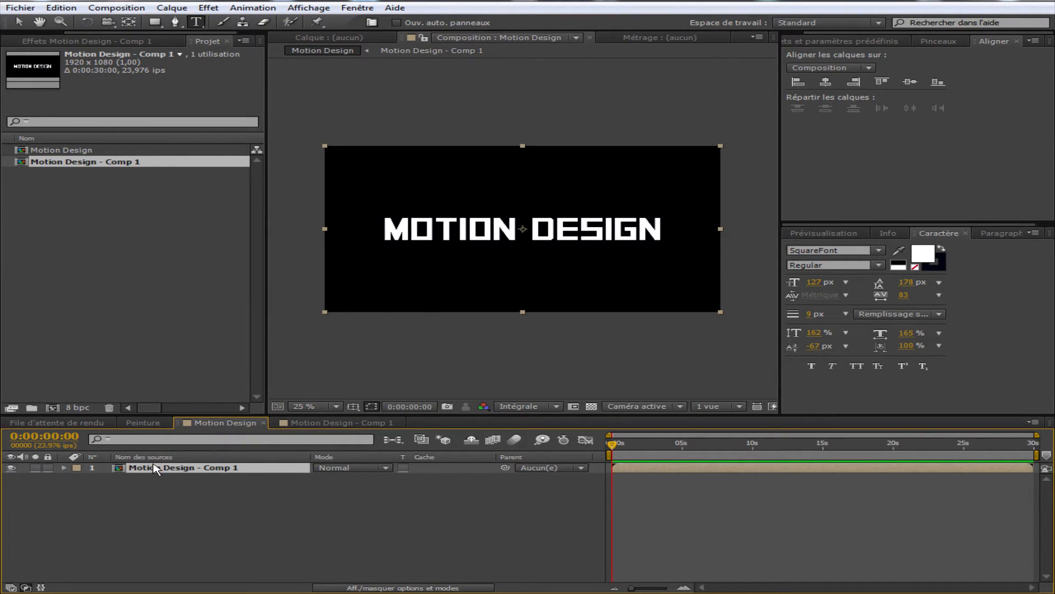
{"action": "left_click", "coordinate": [63, 467]}
{"action": "left_click", "coordinate": [78, 478]}
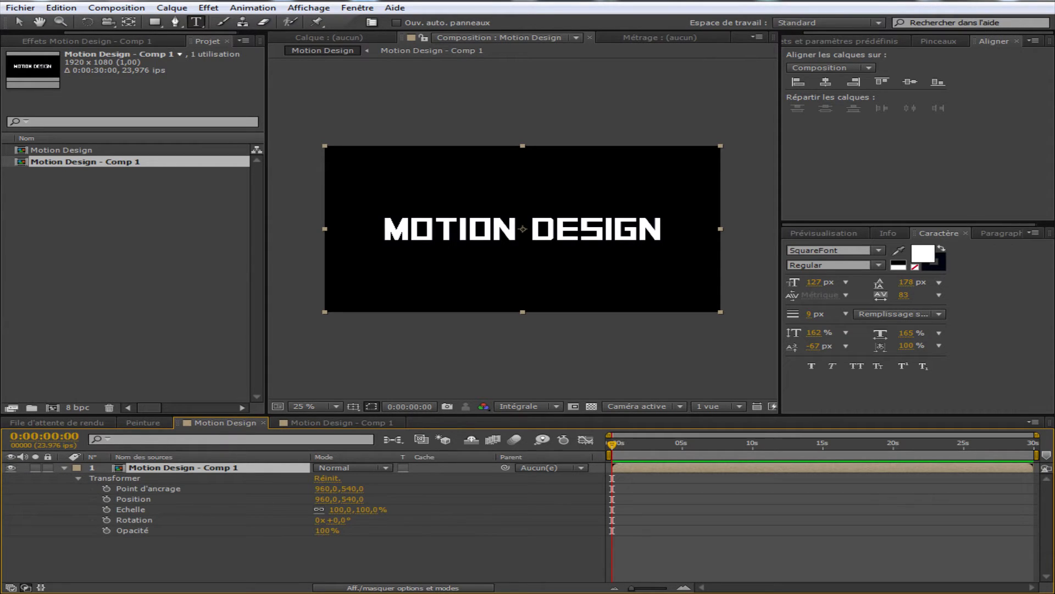
{"action": "left_click", "coordinate": [385, 587]}
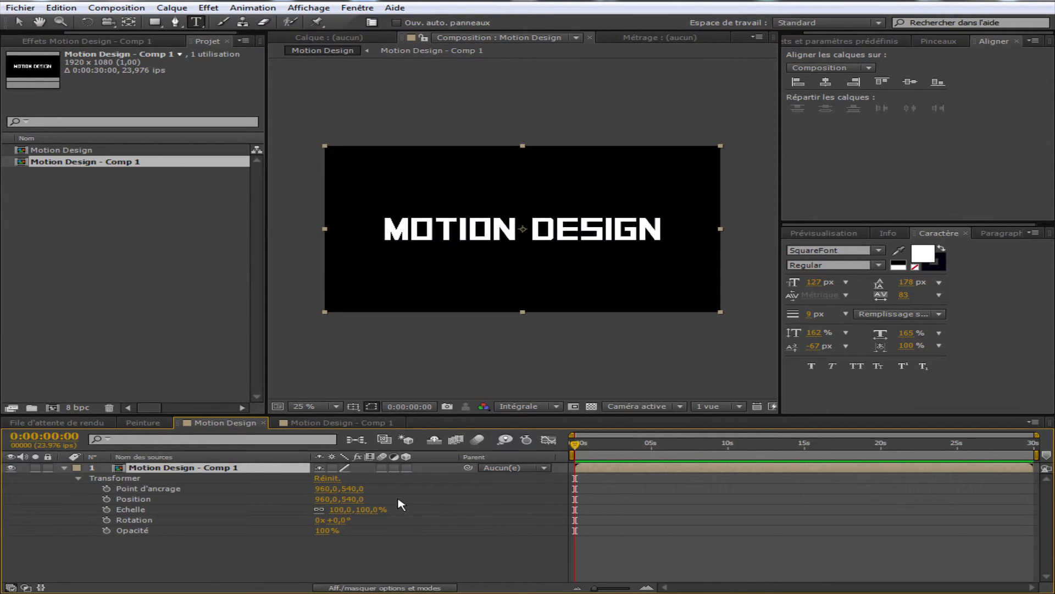
{"action": "left_click", "coordinate": [64, 468]}
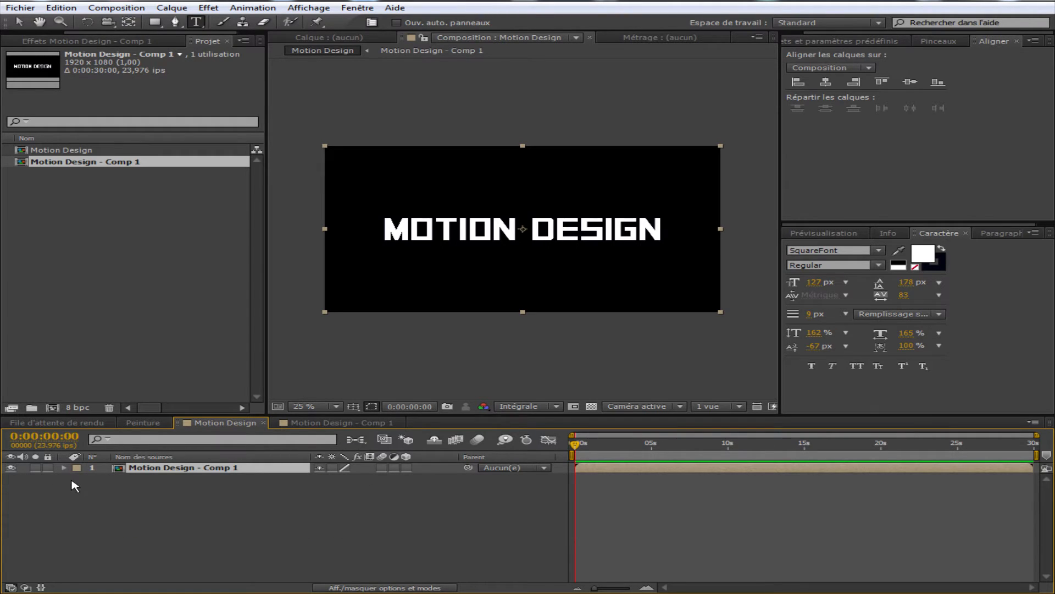
{"action": "left_click", "coordinate": [64, 468]}
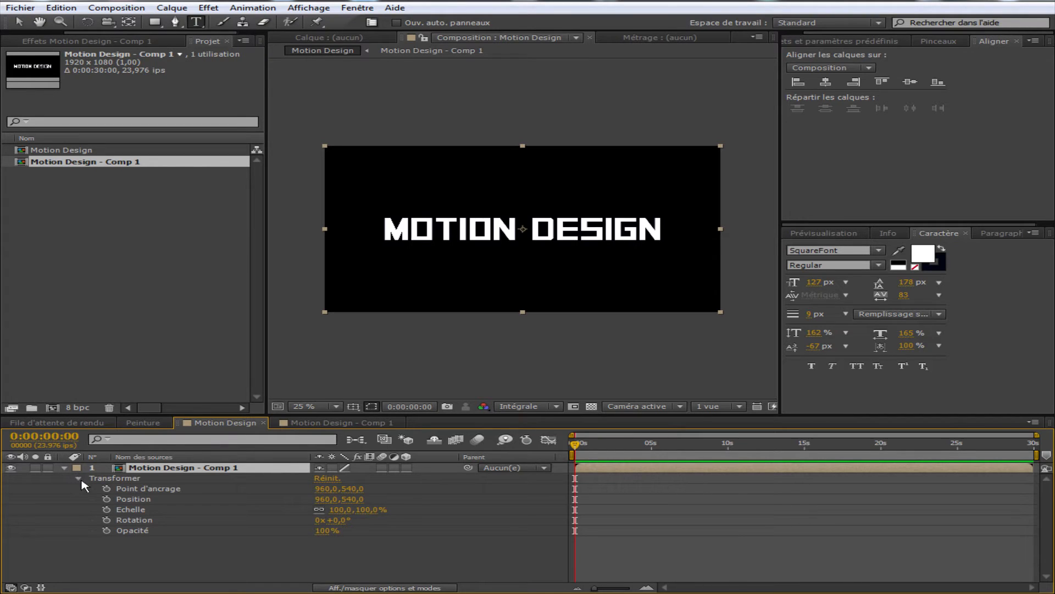
{"action": "left_click", "coordinate": [122, 479]}
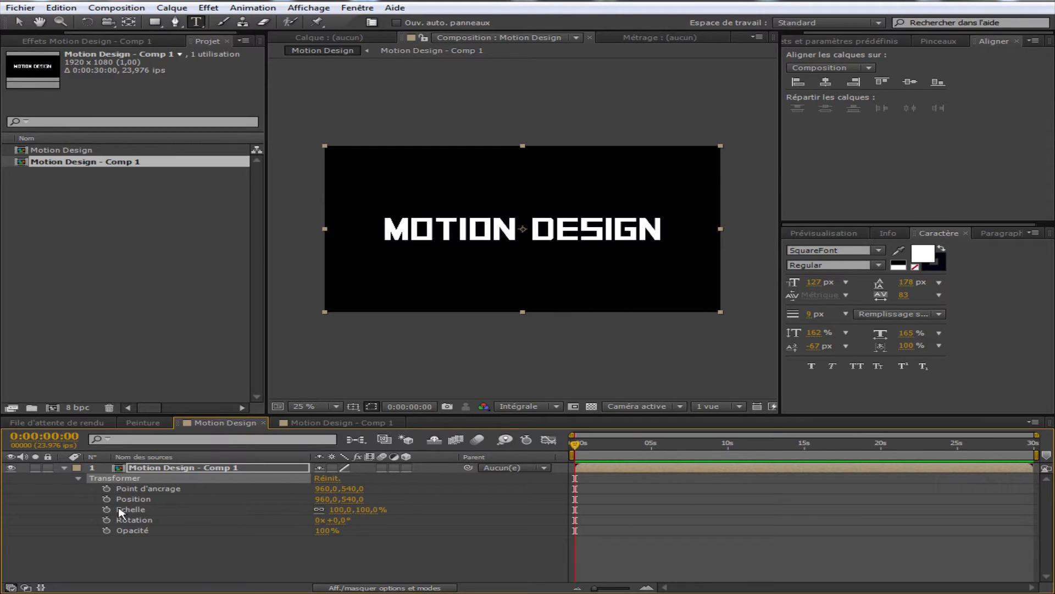
Enable Position animation on the layer at 0:00:00:00 and add a second Position keyframe at 0:00:05:00.
{"action": "left_click", "coordinate": [106, 499]}
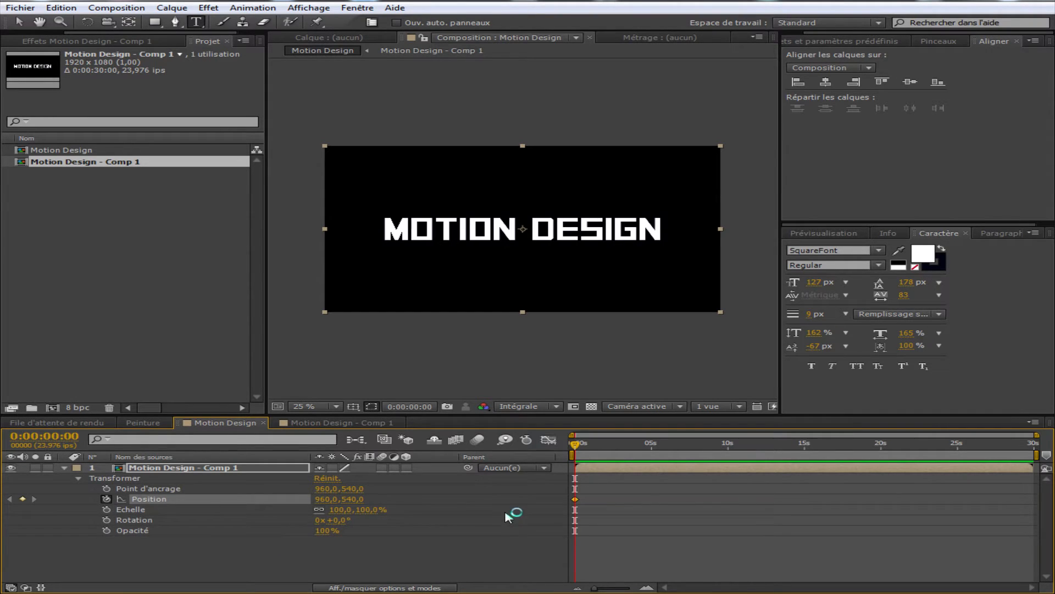
{"action": "key", "text": "space"}
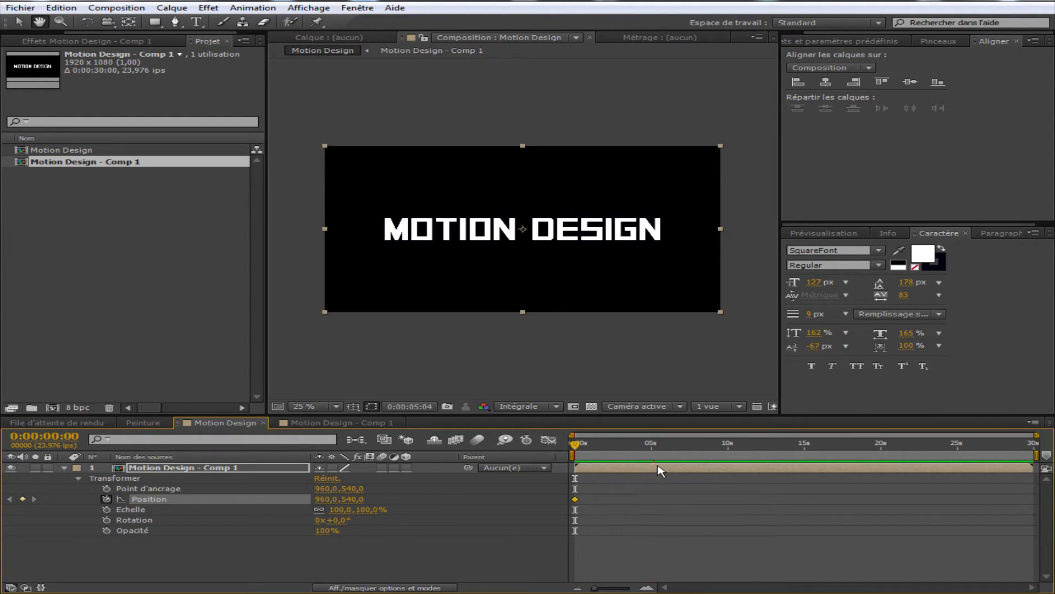
{"action": "key", "text": "space"}
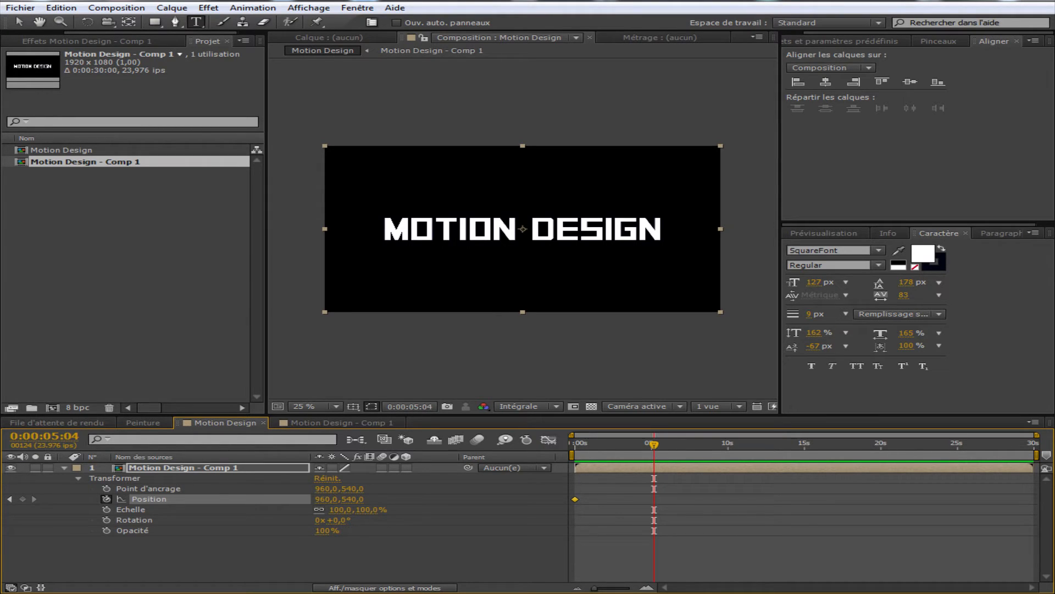
{"action": "left_click_drag", "start_coordinate": [654, 444], "coordinate": [651, 444]}
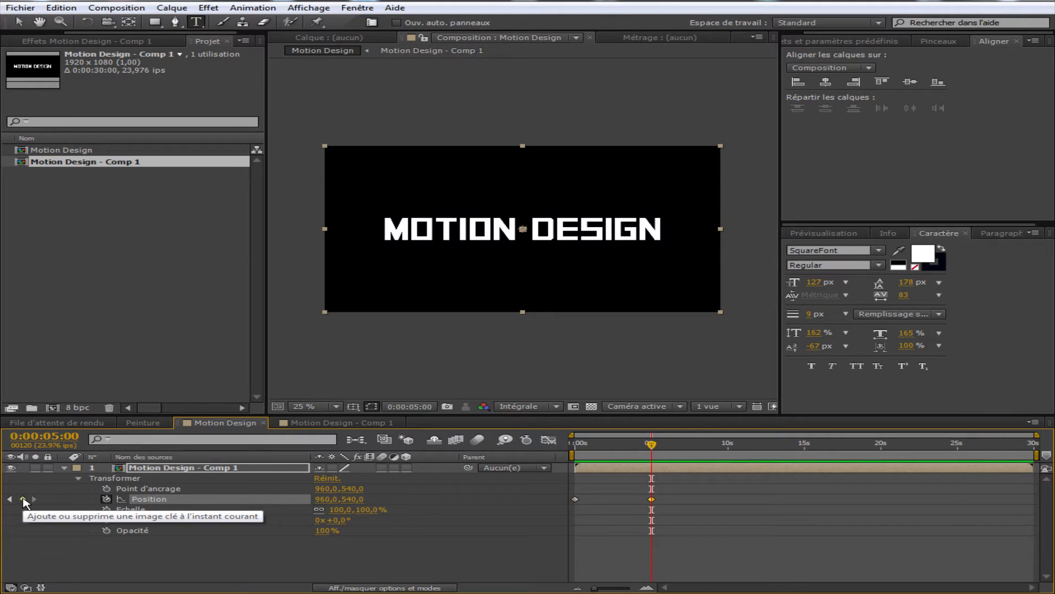
{"action": "left_click", "coordinate": [23, 498]}
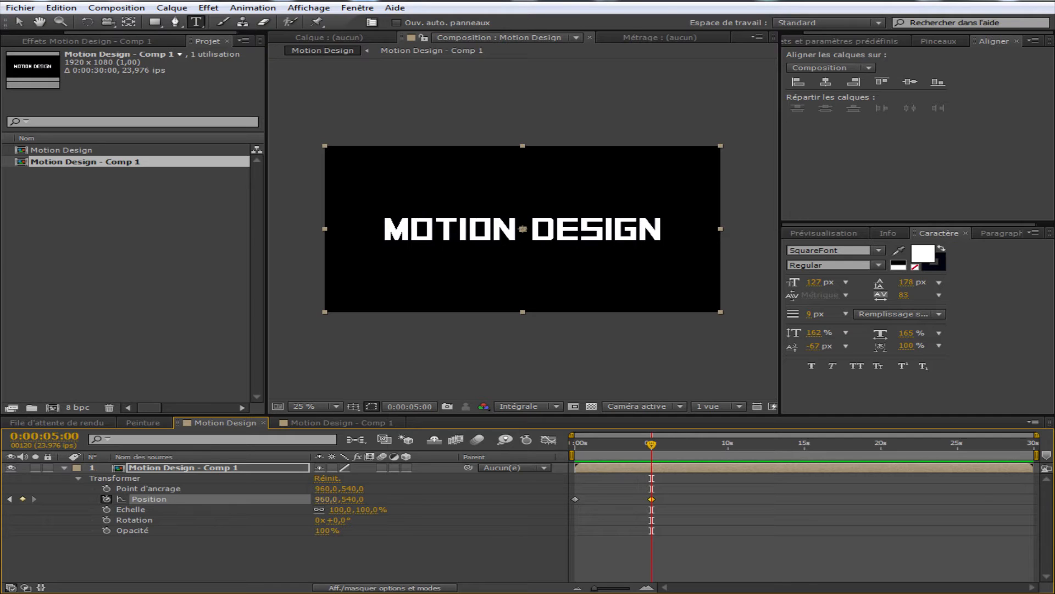
Try shifting the layer's Position to 1065, 540 at 0:00:05:00, and undo the shift.
{"action": "left_click_drag", "start_coordinate": [324, 499], "coordinate": [418, 507]}
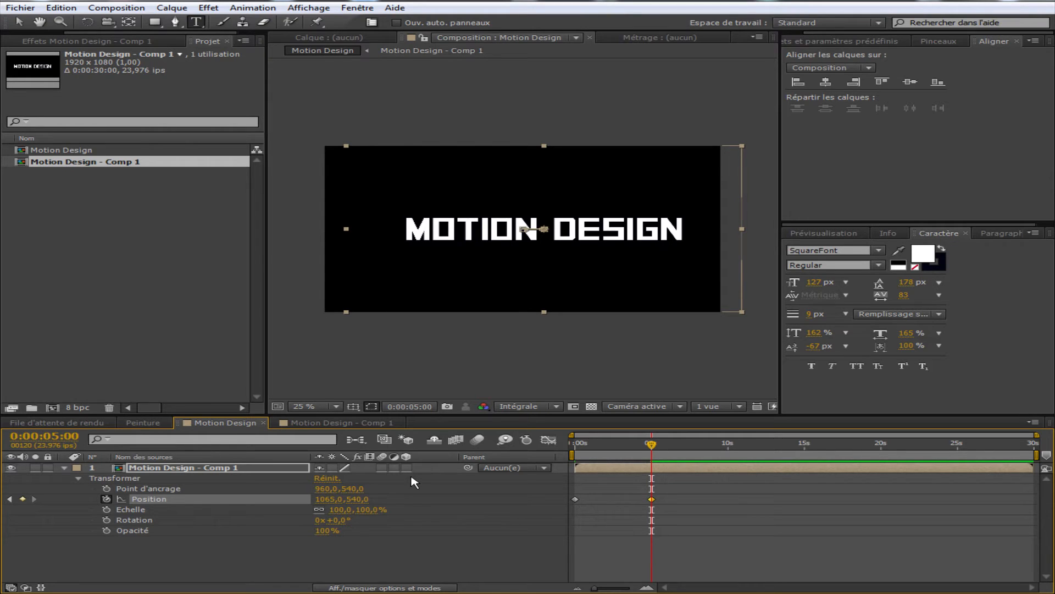
{"action": "key", "text": "ctrl+z"}
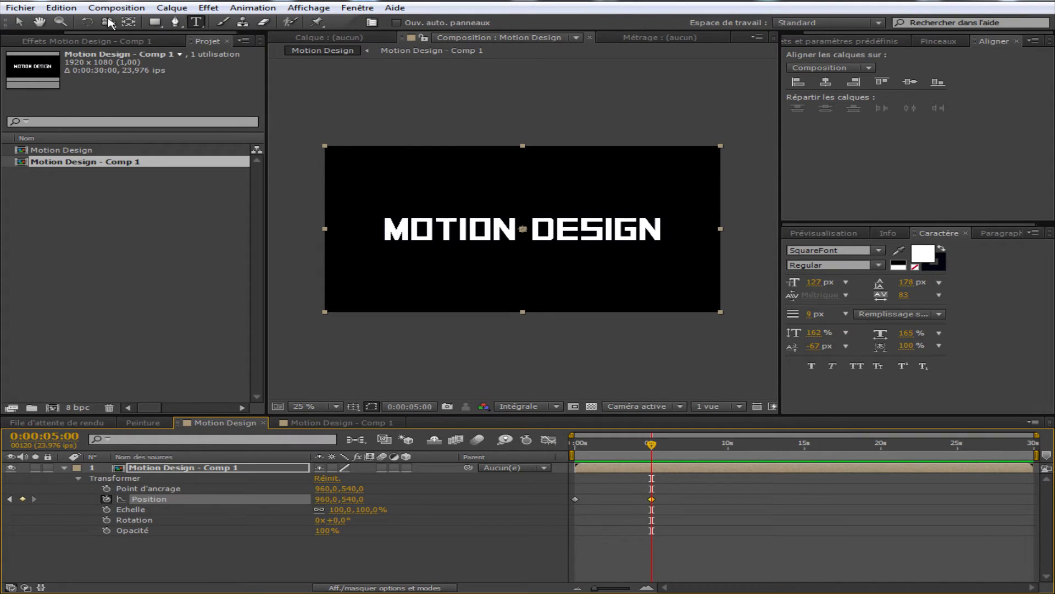
Try moving the layer freely in the composition view to Position 1392, 544 at 0:00:05:00, and undo the move.
{"action": "left_click", "coordinate": [18, 22]}
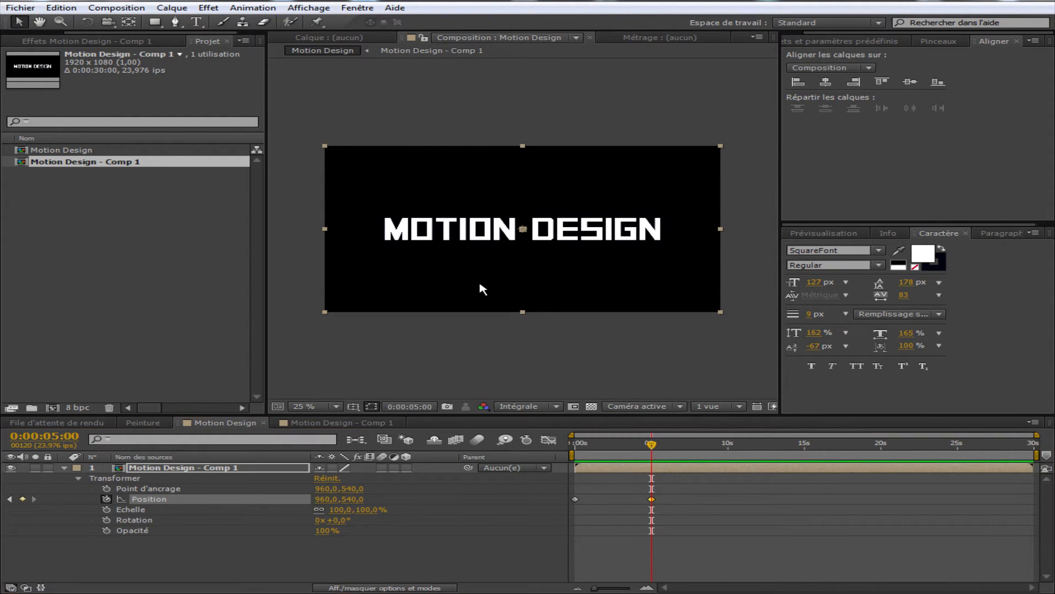
{"action": "left_click_drag", "start_coordinate": [482, 290], "coordinate": [562, 286]}
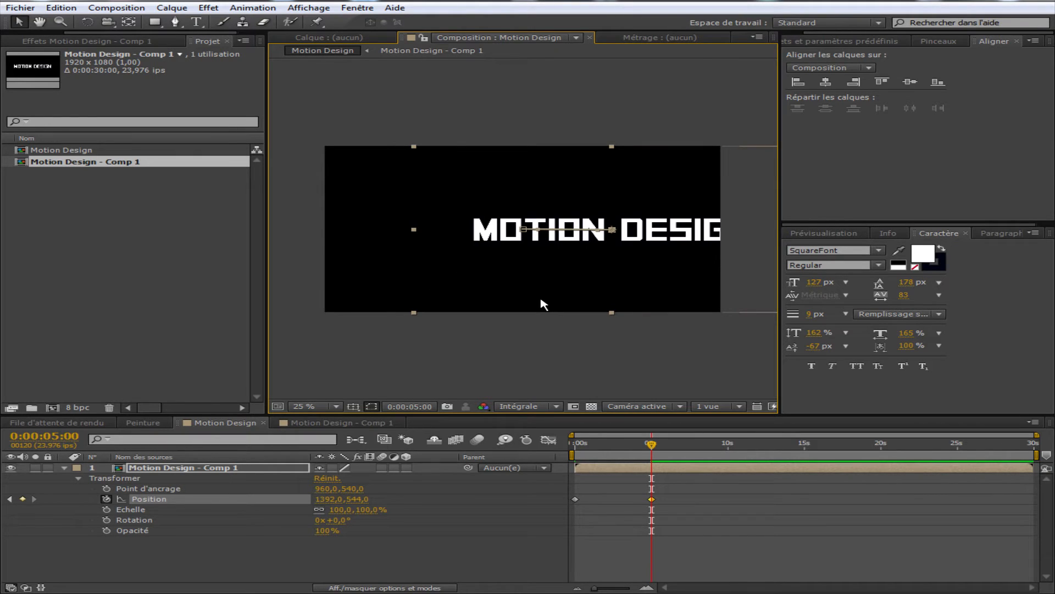
{"action": "key", "text": "ctrl+z"}
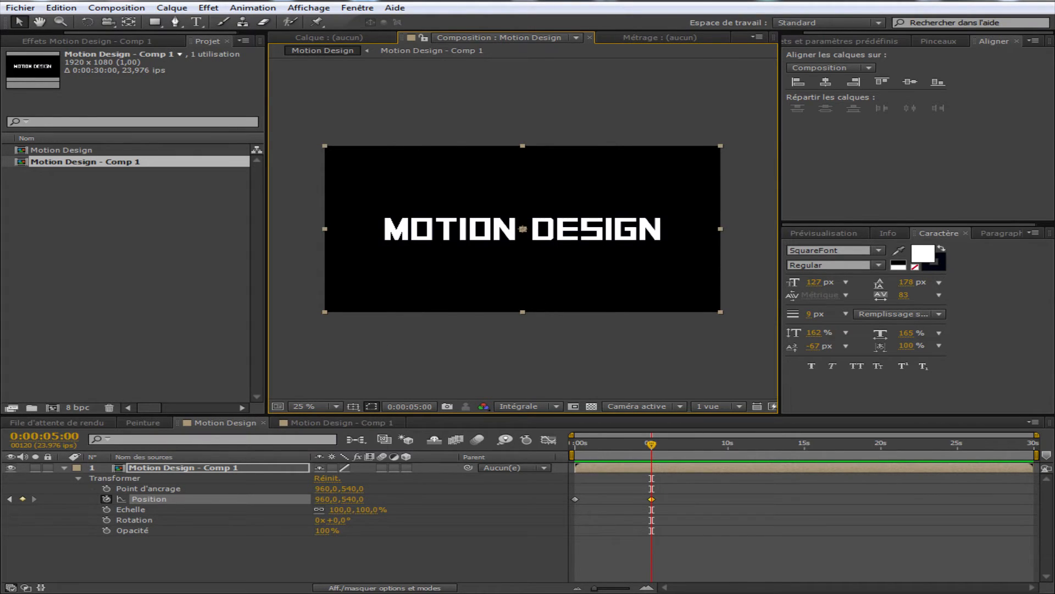
Try moving the layer in the composition view to Position 1788, 544 and on to 1908, 416, and undo both moves.
{"action": "left_click_drag", "start_coordinate": [479, 280], "coordinate": [637, 283]}
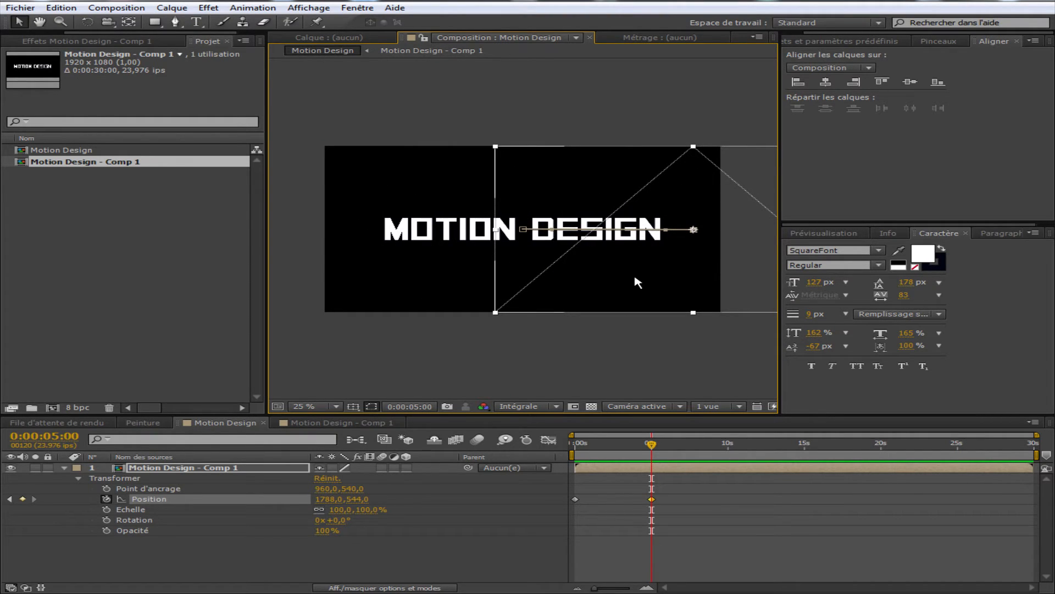
{"action": "left_click_drag", "start_coordinate": [638, 282], "coordinate": [636, 282]}
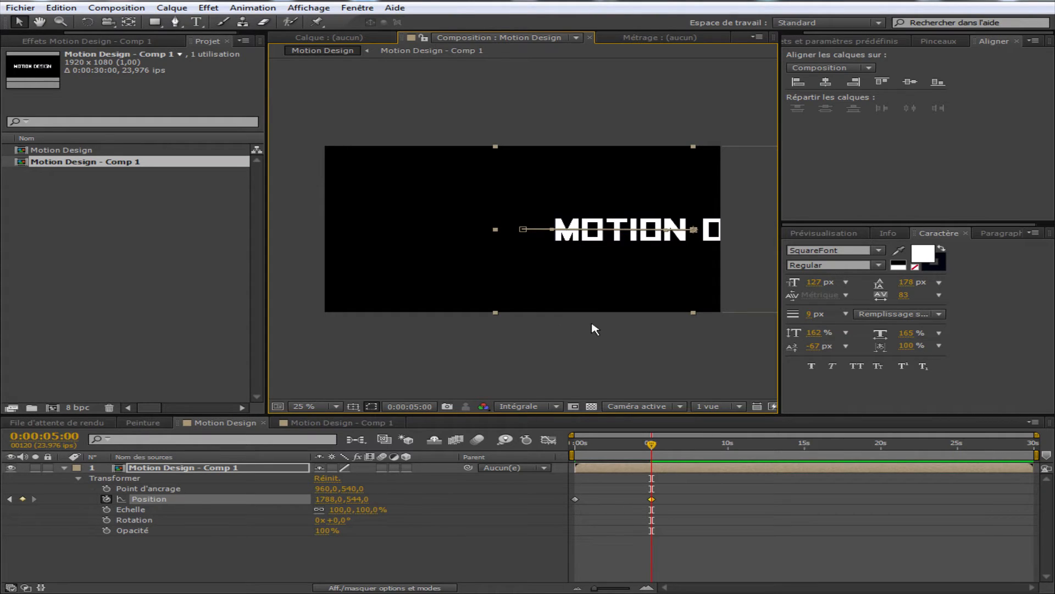
{"action": "left_click_drag", "start_coordinate": [607, 276], "coordinate": [632, 256]}
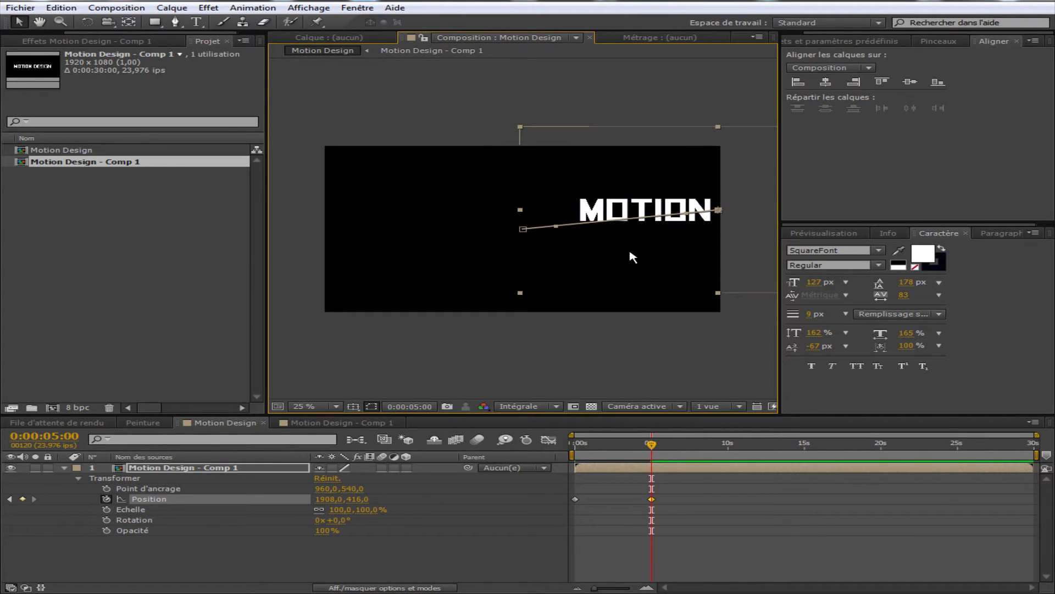
{"action": "key", "text": "ctrl+z"}
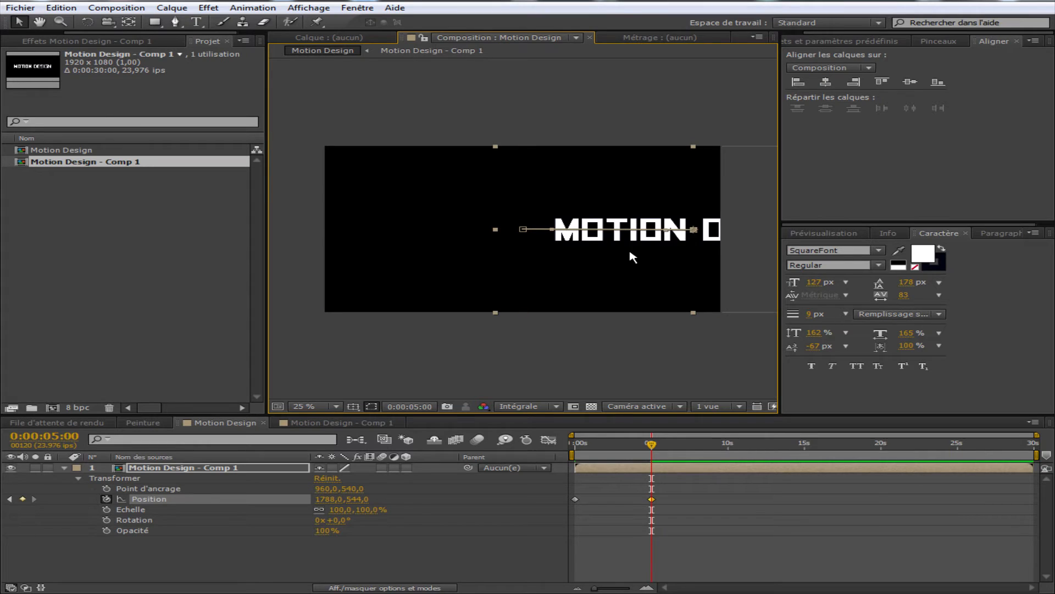
{"action": "key", "text": "ctrl+z"}
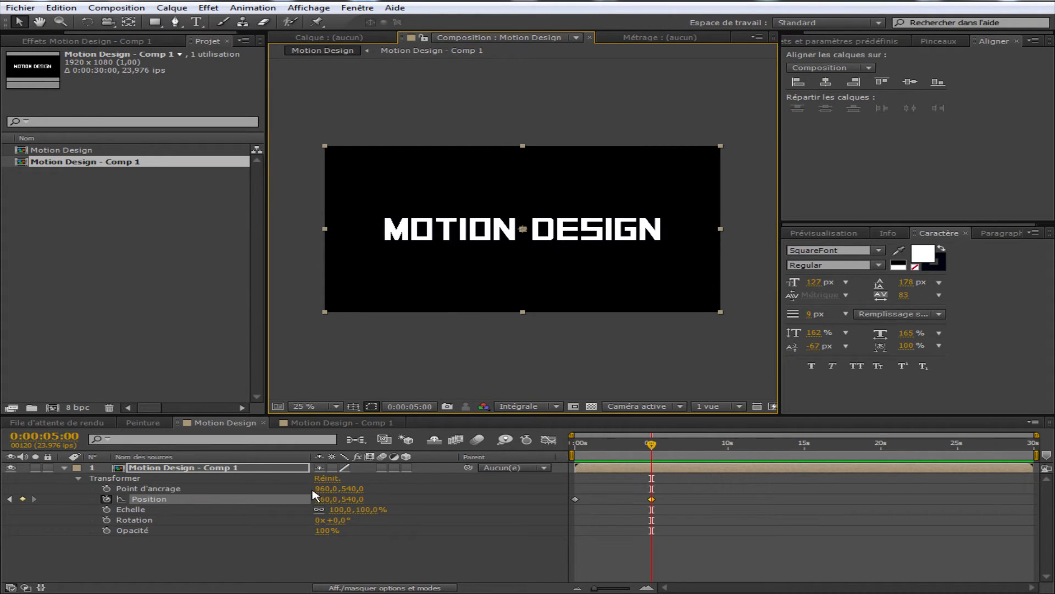
Try setting the layer's Position at 0:00:05:00 to 1082, 540 and to 960, 1035, undoing each change.
{"action": "left_click_drag", "start_coordinate": [350, 499], "coordinate": [421, 499]}
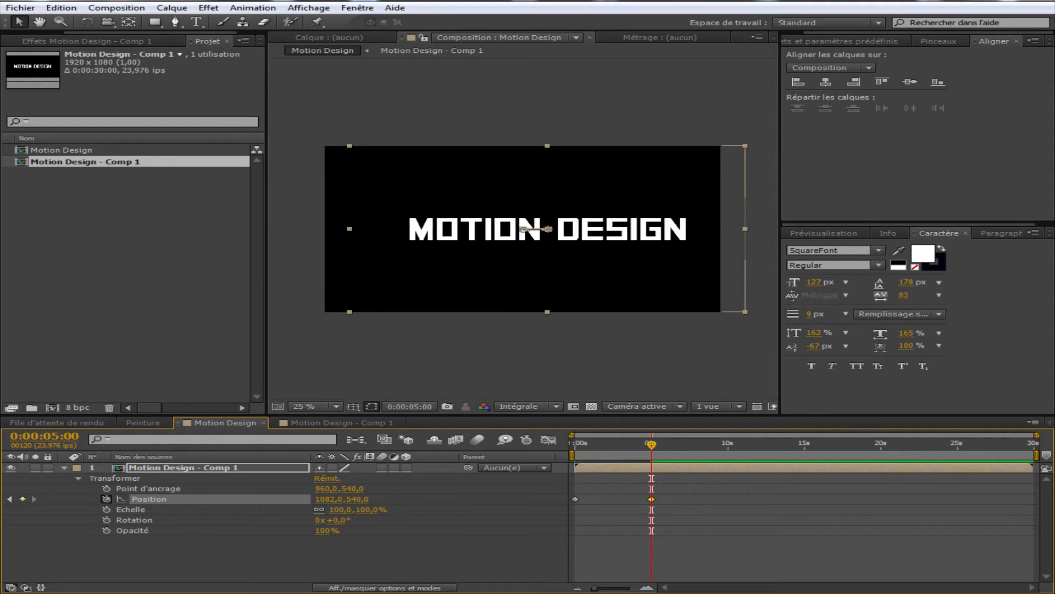
{"action": "key", "text": "ctrl+z"}
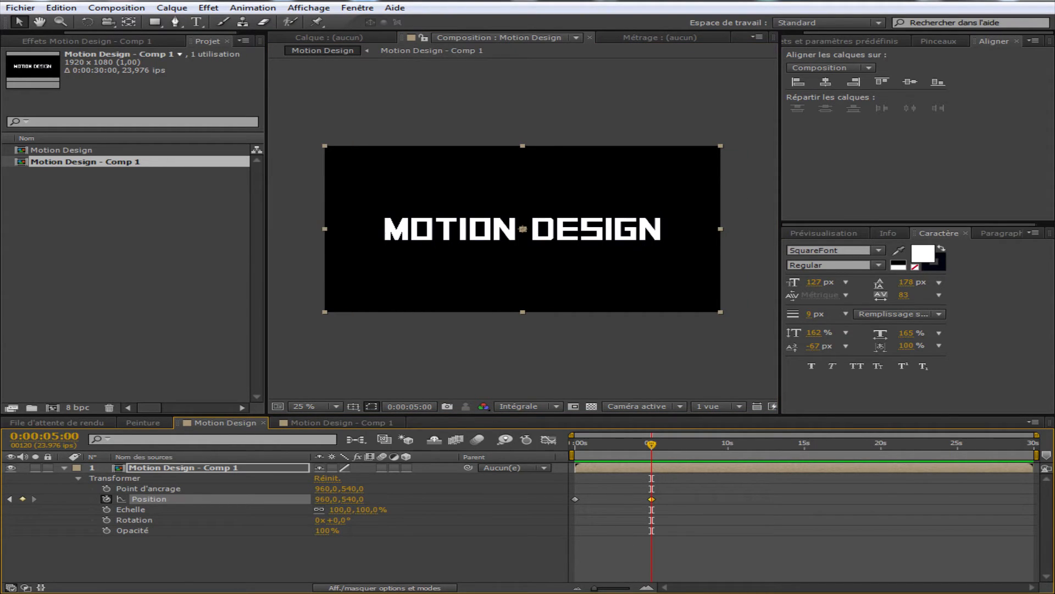
{"action": "left_click_drag", "start_coordinate": [351, 499], "coordinate": [759, 507]}
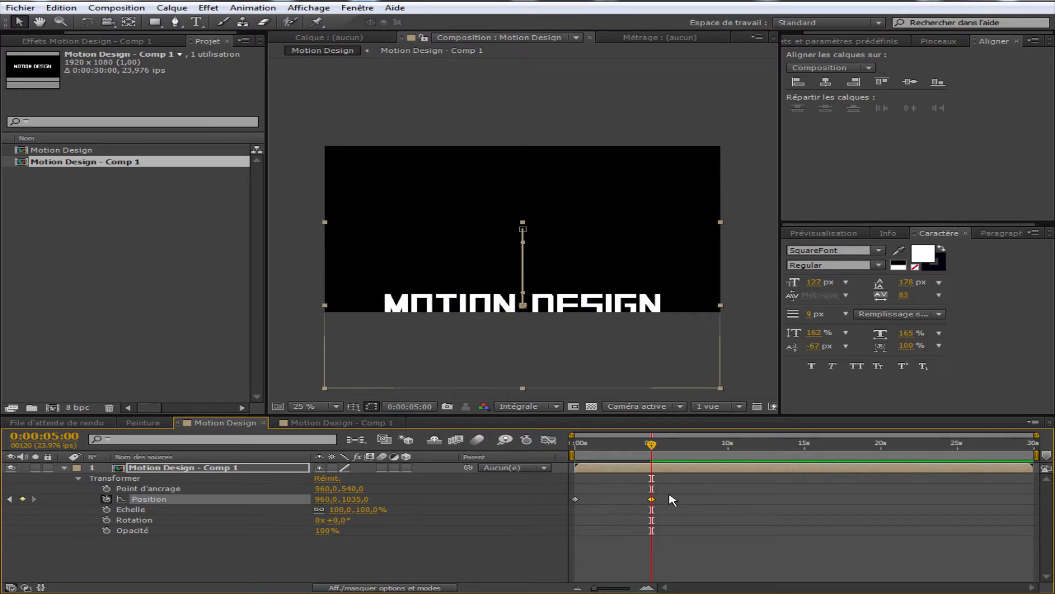
{"action": "key", "text": "ctrl+z"}
At 0:00:00:00, make the Motion Design - Comp 1 layer 3D and remove both of its Position keyframes.
{"action": "left_click_drag", "start_coordinate": [638, 450], "coordinate": [560, 448]}
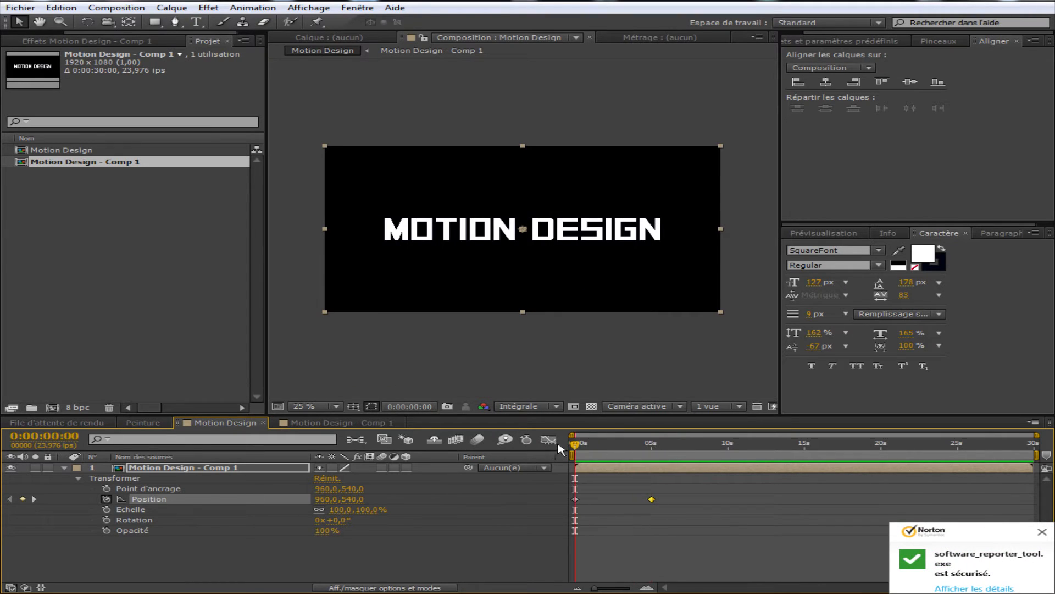
{"action": "left_click", "coordinate": [406, 468]}
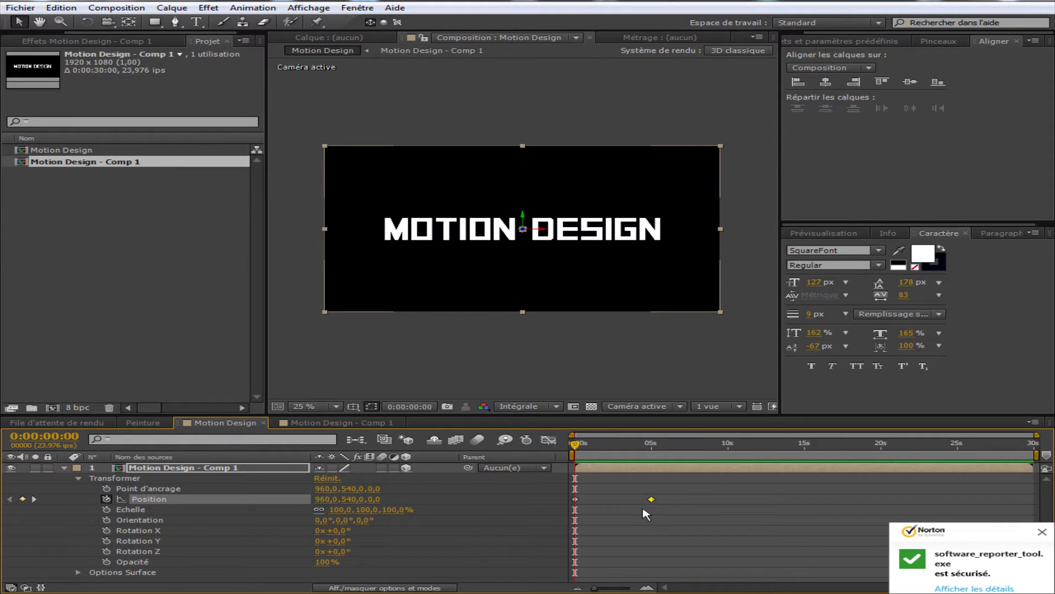
{"action": "left_click_drag", "start_coordinate": [653, 503], "coordinate": [578, 503]}
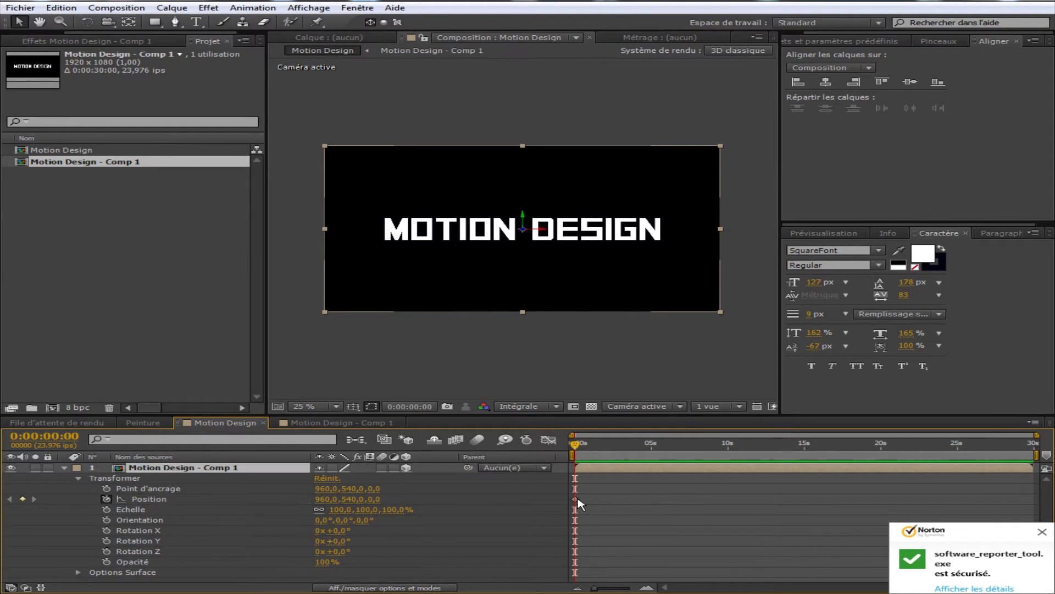
{"action": "left_click", "coordinate": [576, 499]}
{"action": "key", "text": "Delete"}
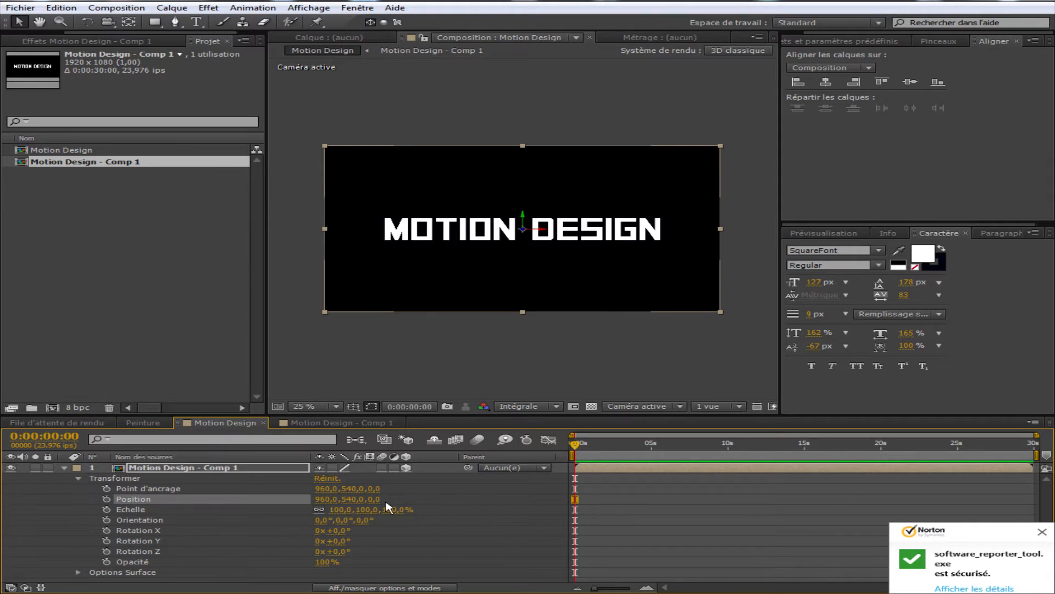
Enable Position animation at 0:00:00:00 and set the layer's Z Position to 1880 at 0:00:05:00.
{"action": "left_click", "coordinate": [107, 499]}
{"action": "left_click", "coordinate": [650, 444]}
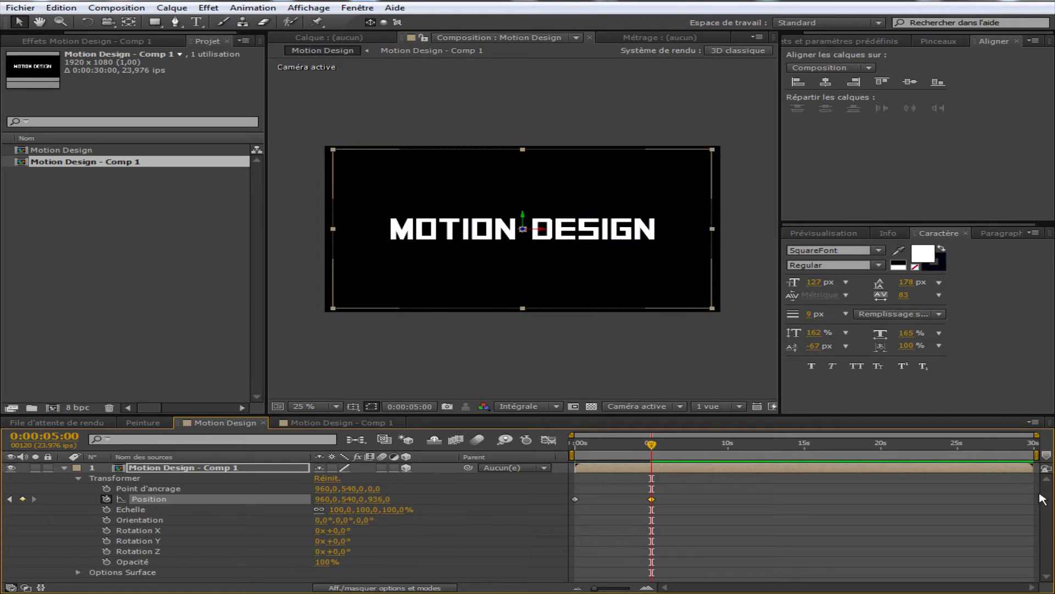
{"action": "left_click_drag", "start_coordinate": [1046, 499], "coordinate": [1051, 499]}
{"action": "left_click_drag", "start_coordinate": [721, 499], "coordinate": [728, 499]}
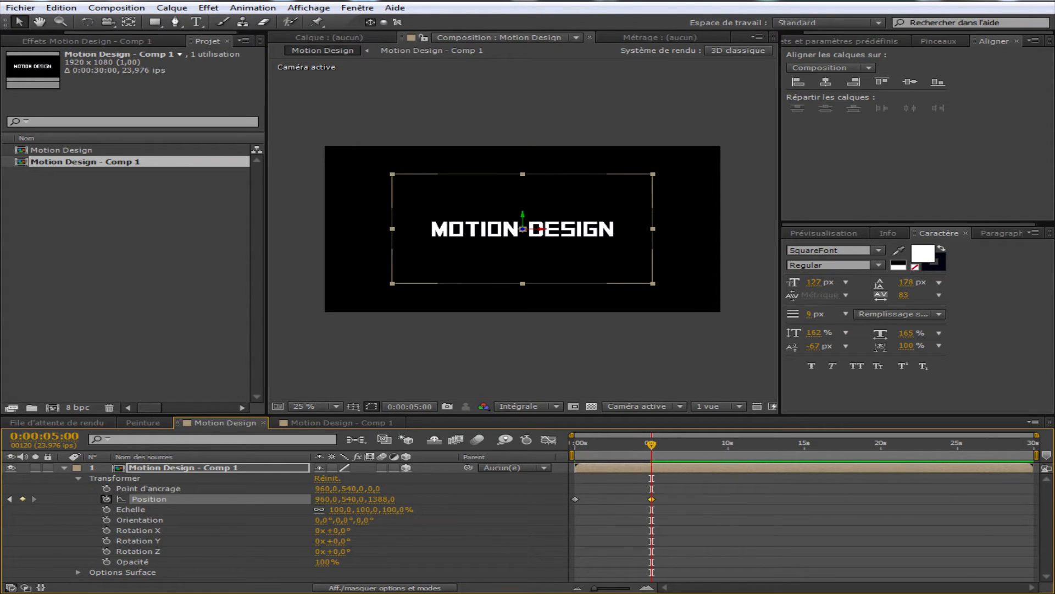
{"action": "left_click_drag", "start_coordinate": [381, 499], "coordinate": [787, 499]}
Play back the layer's depth movement from 0:00:00:00 and stop the preview.
{"action": "left_click_drag", "start_coordinate": [598, 449], "coordinate": [527, 448]}
{"action": "key", "text": "space"}
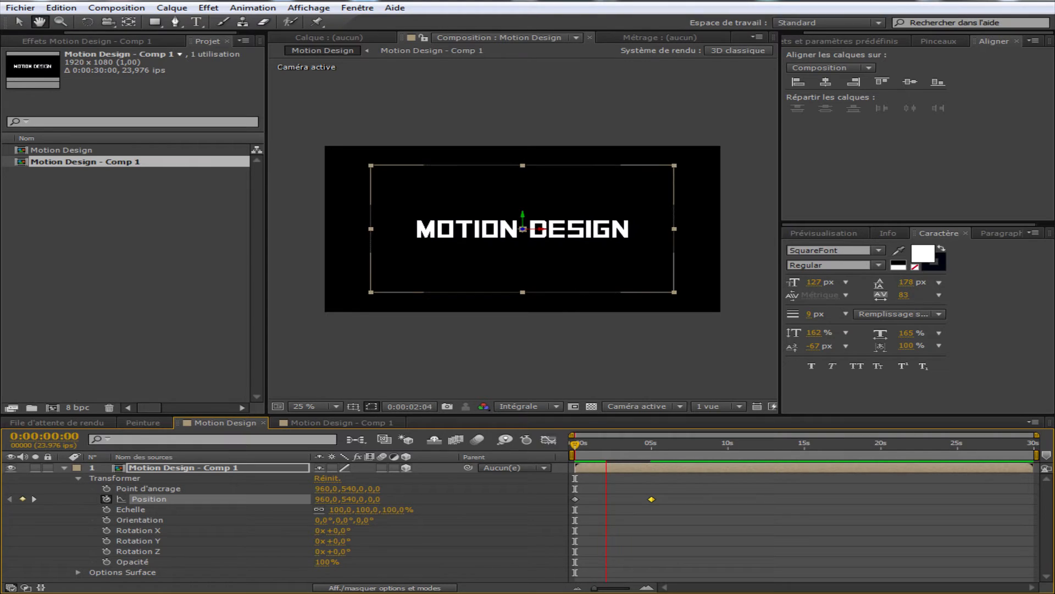
{"action": "key", "text": "space"}
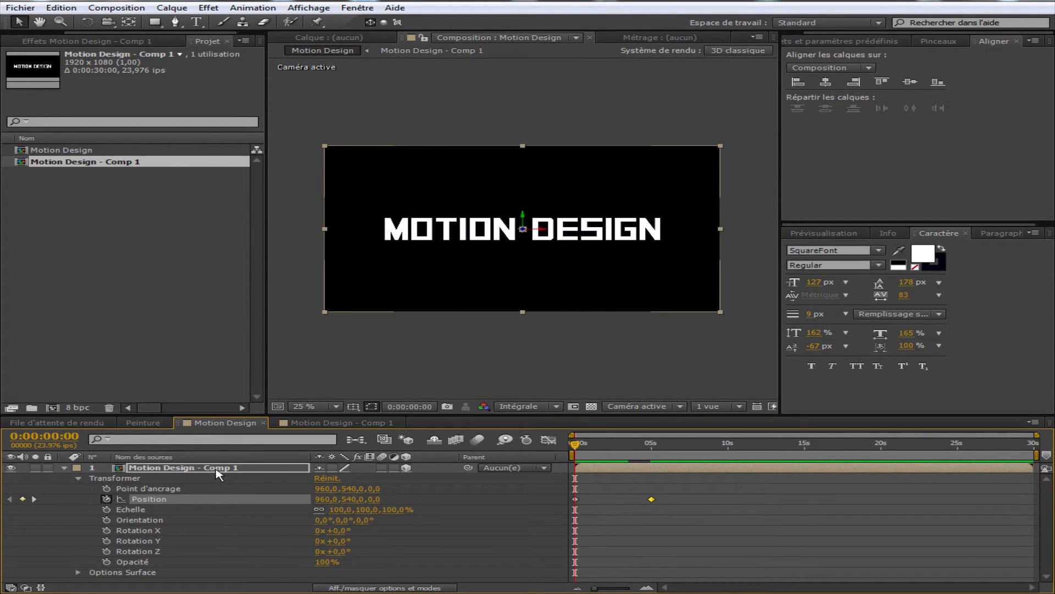
Keyframe the layer's Opacity at 100% at 0:00:00:00 and at 0% at 0:00:05:00.
{"action": "left_click", "coordinate": [186, 469]}
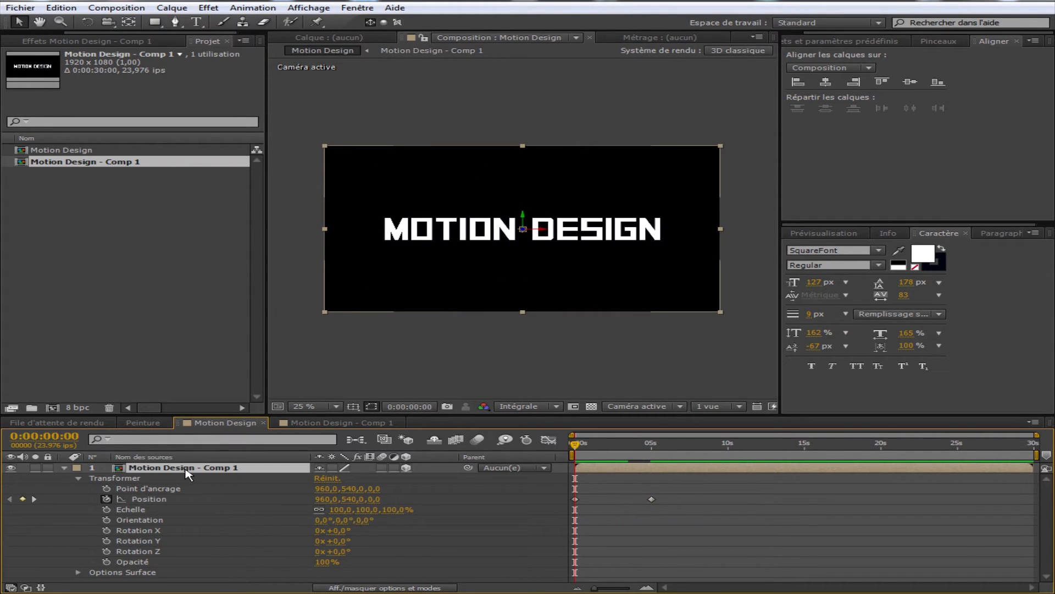
{"action": "left_click", "coordinate": [109, 562]}
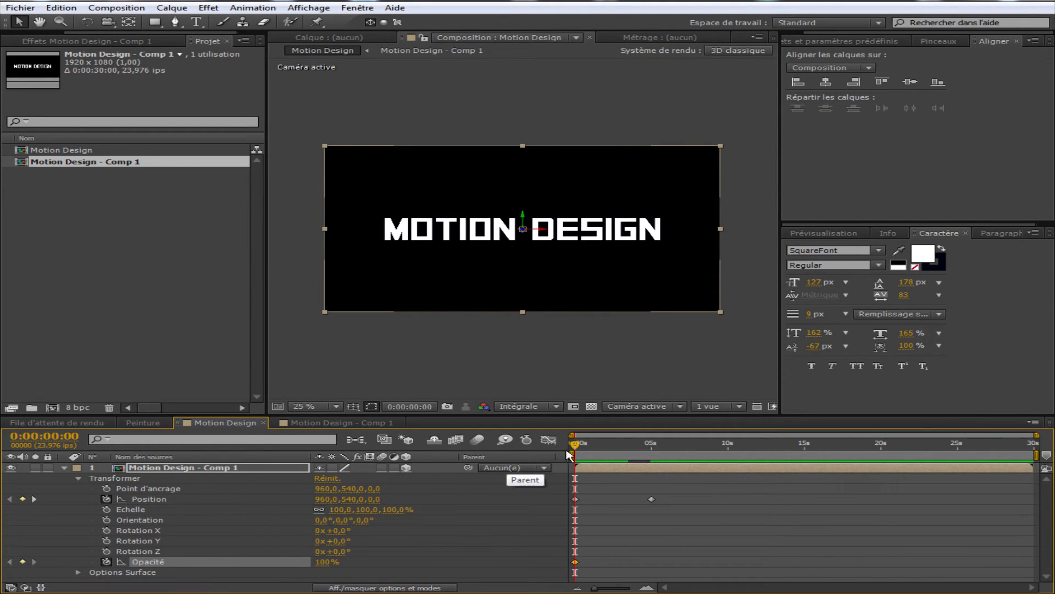
{"action": "left_click", "coordinate": [650, 444]}
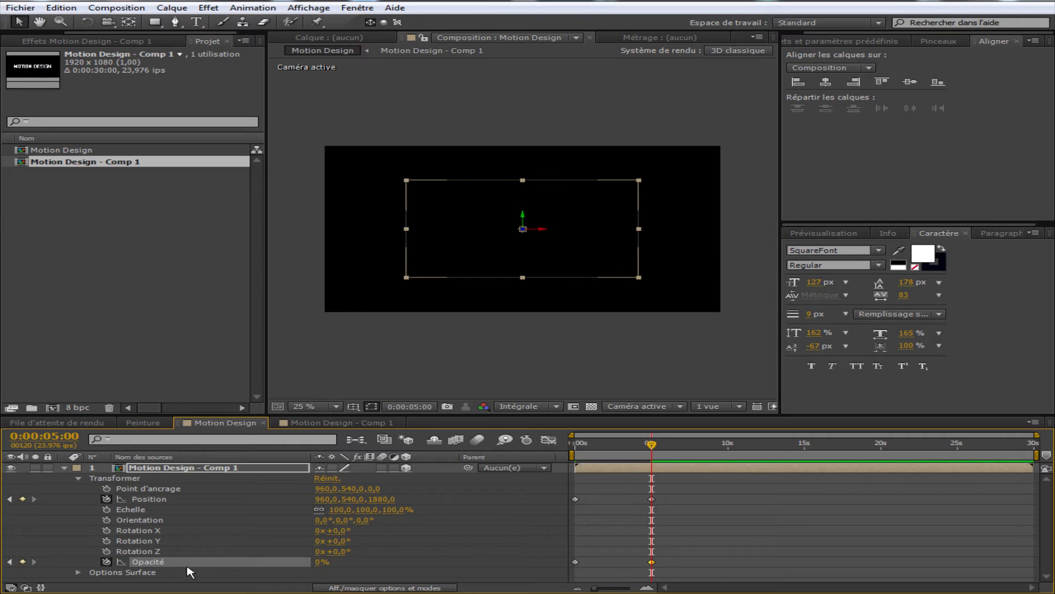
Preview the combined Position and Opacity animation twice from 0:00:00:00.
{"action": "left_click_drag", "start_coordinate": [650, 443], "coordinate": [575, 443]}
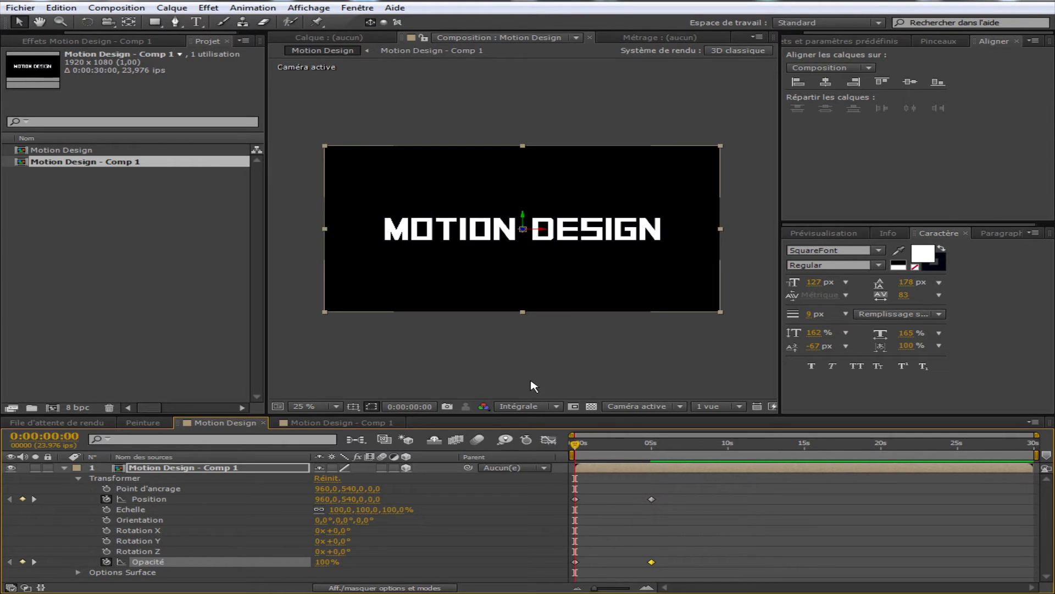
{"action": "left_click", "coordinate": [531, 384]}
{"action": "key", "text": "space"}
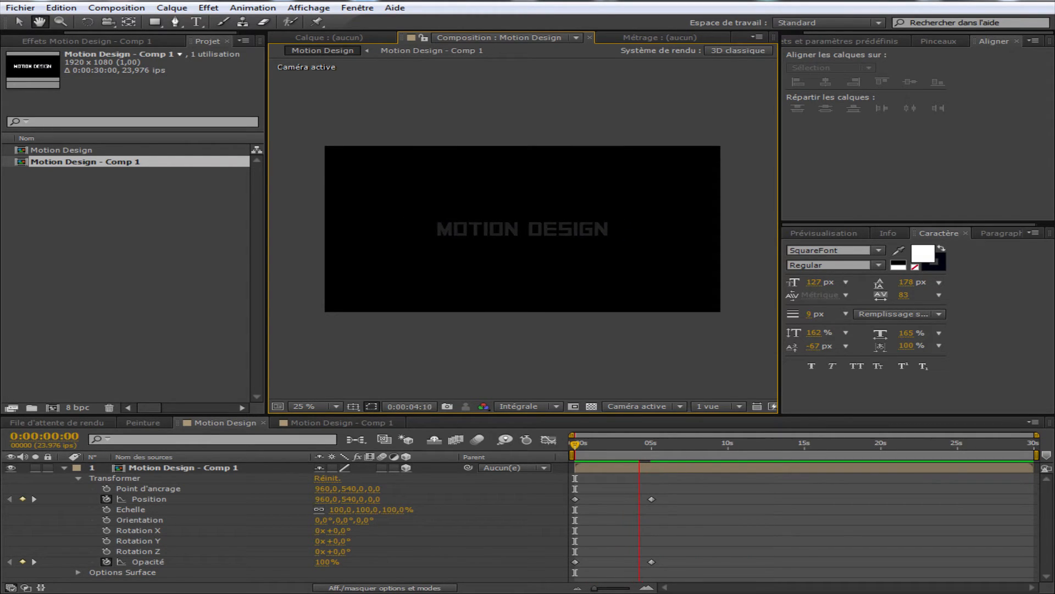
{"action": "left_click_drag", "start_coordinate": [654, 444], "coordinate": [550, 455]}
{"action": "key", "text": "space"}
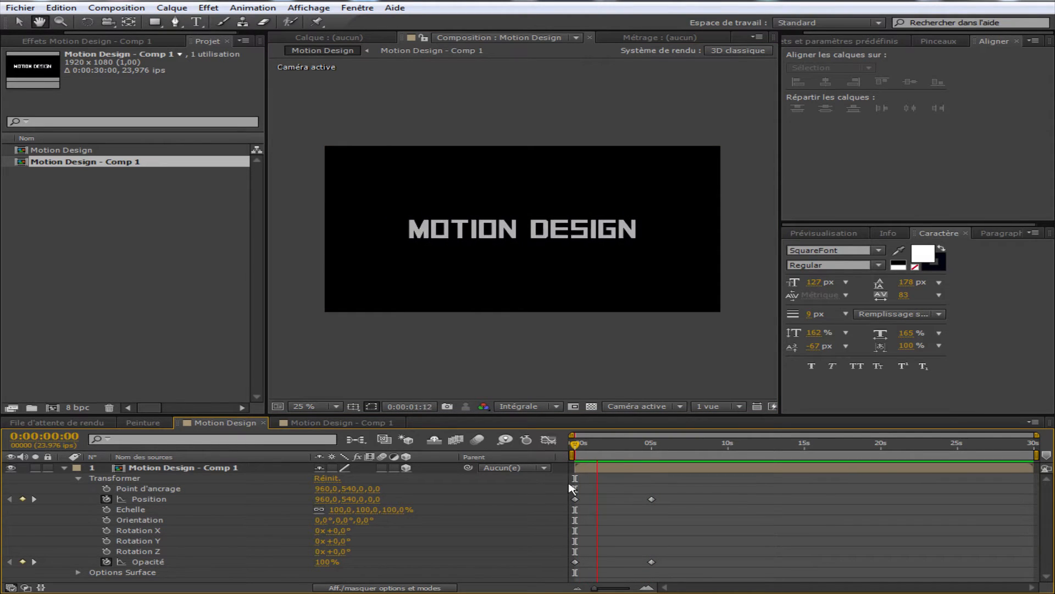
Move the second Position and Opacity keyframes to 0:00:01:23 and play back the faster animation from the start.
{"action": "left_click_drag", "start_coordinate": [681, 485], "coordinate": [646, 573]}
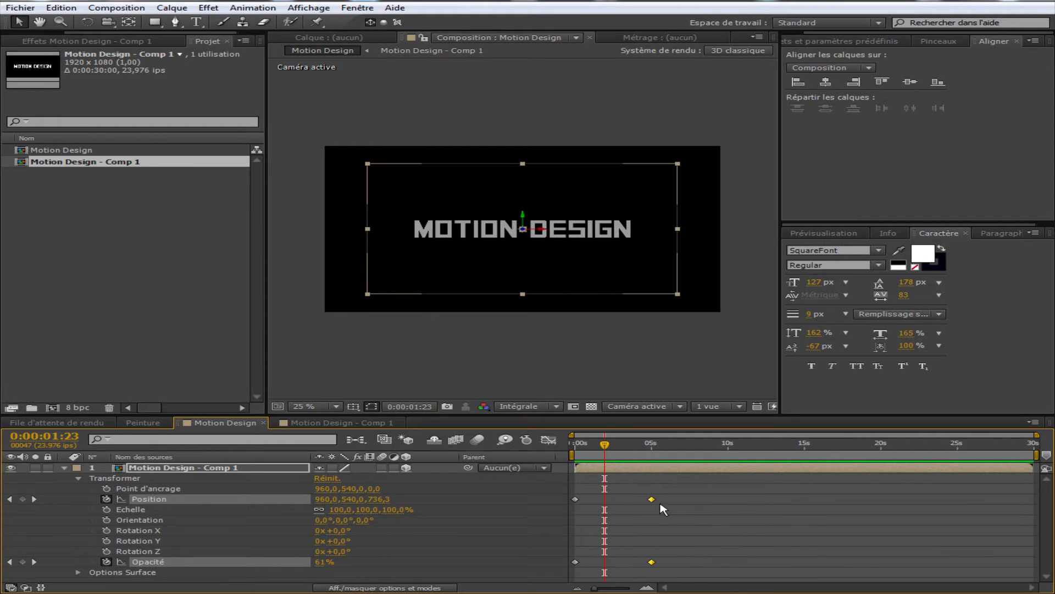
{"action": "left_click_drag", "start_coordinate": [653, 500], "coordinate": [609, 506]}
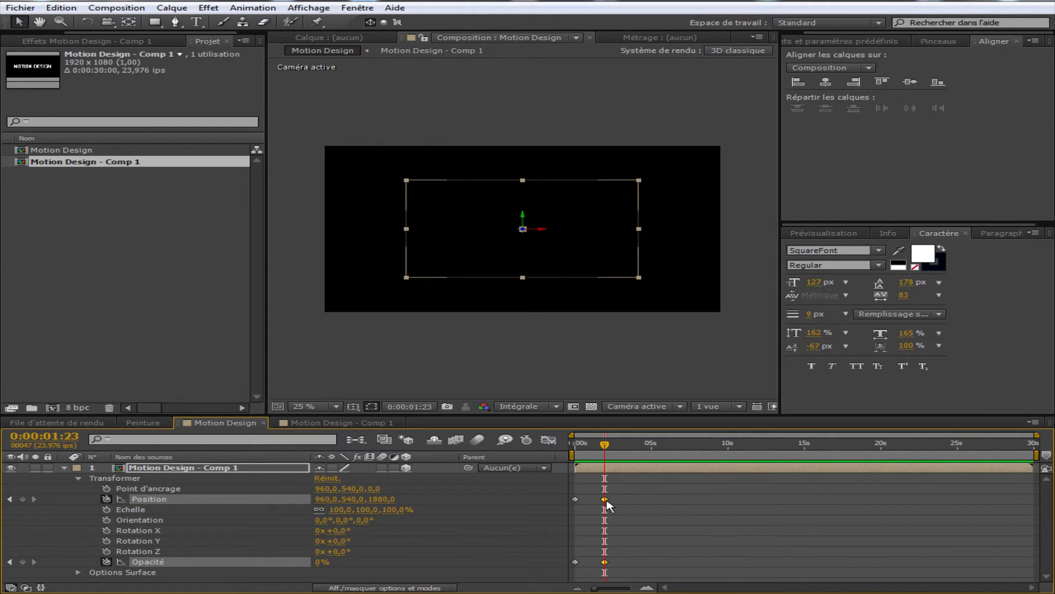
{"action": "left_click_drag", "start_coordinate": [605, 444], "coordinate": [575, 445]}
{"action": "left_click", "coordinate": [533, 381]}
{"action": "key", "text": "space"}
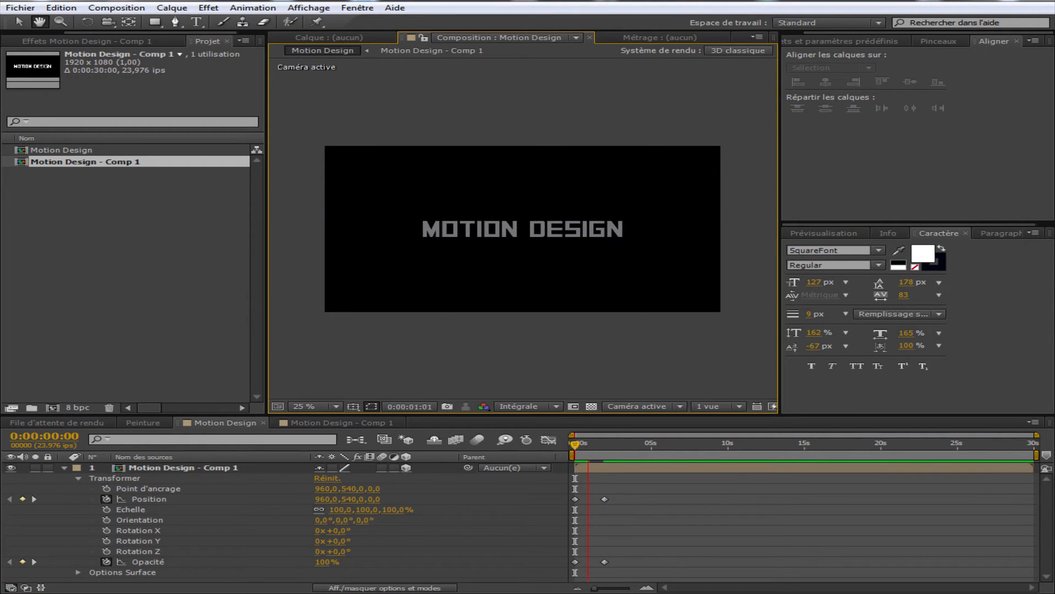
Enable motion blur on the layer, preview the animation, and return to 0:00:00:00.
{"action": "left_click", "coordinate": [387, 473]}
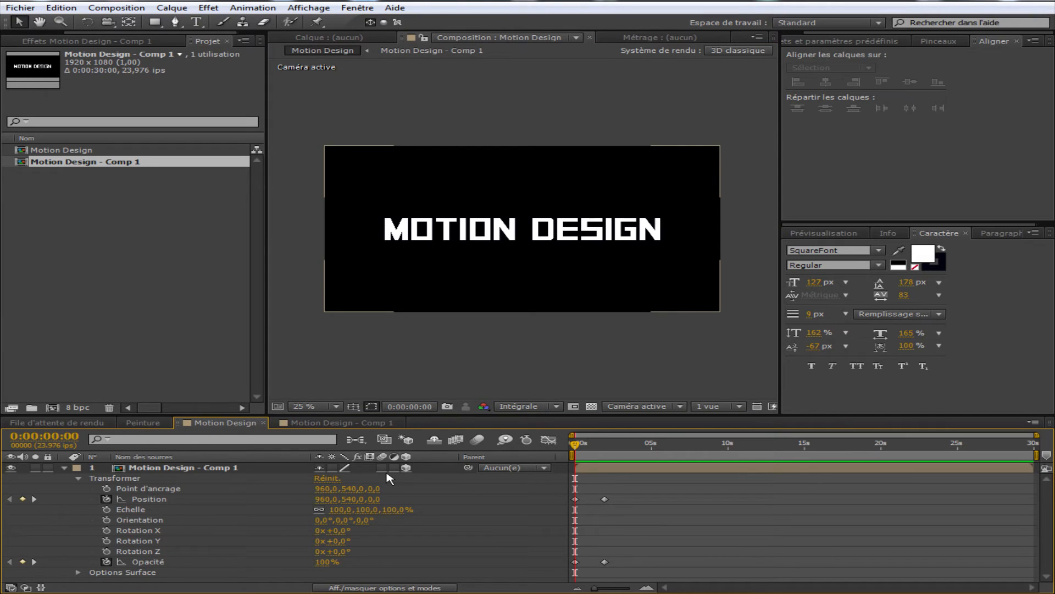
{"action": "left_click", "coordinate": [221, 468]}
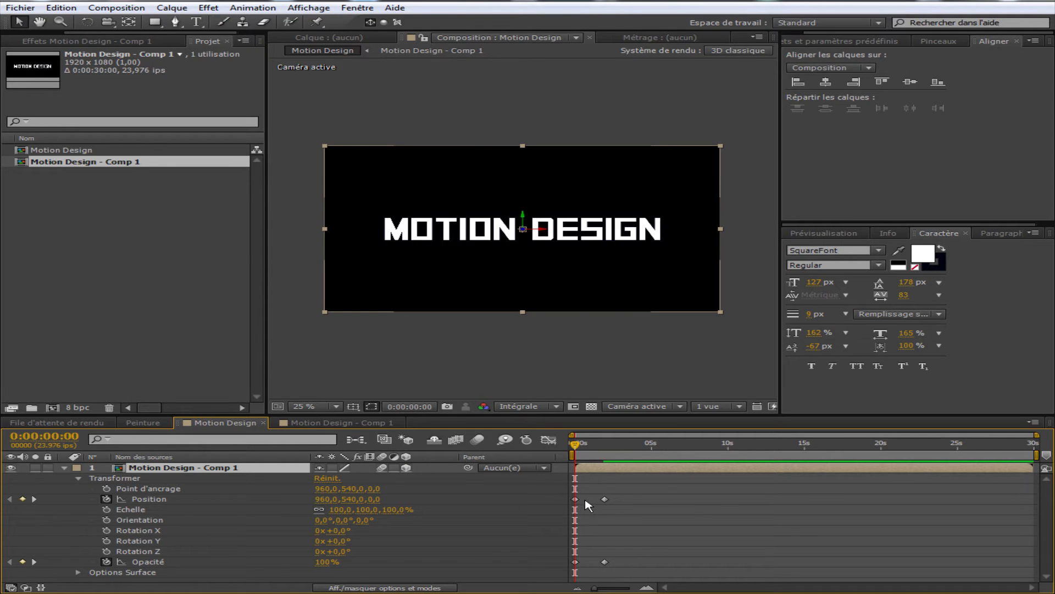
{"action": "key", "text": "space"}
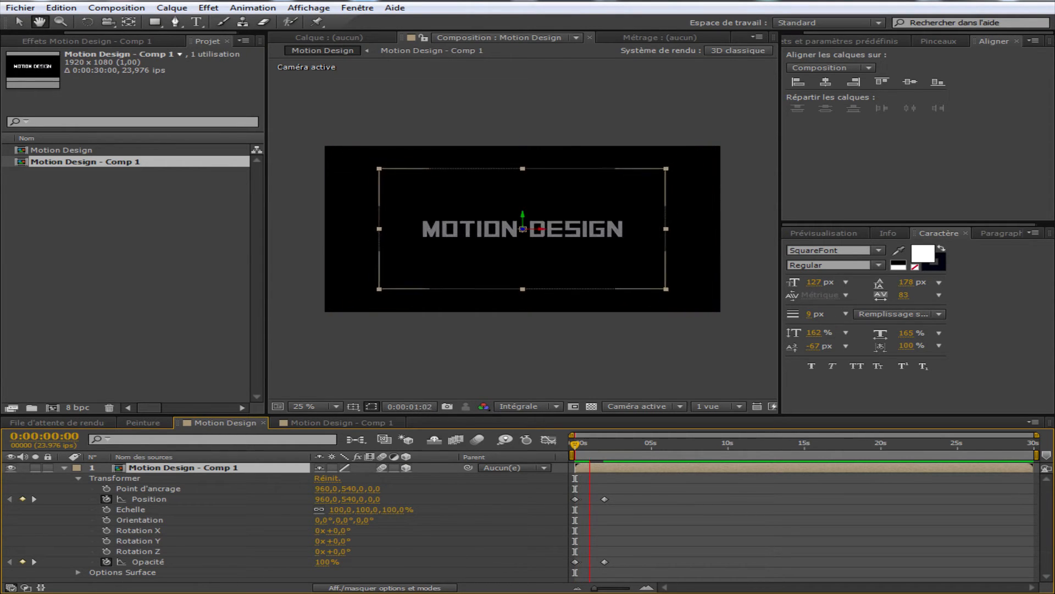
{"action": "key", "text": "space"}
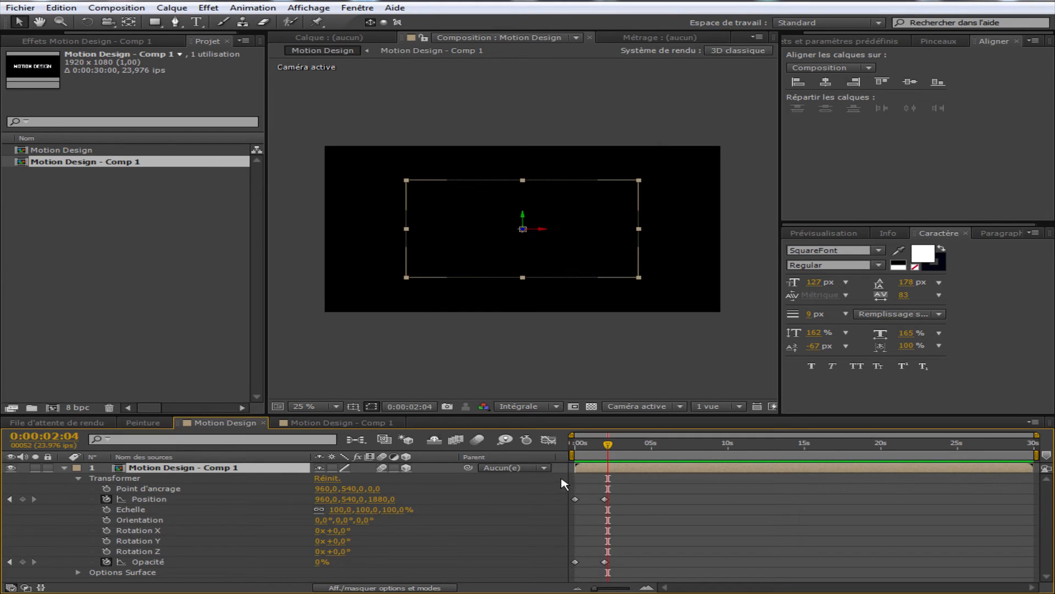
{"action": "left_click_drag", "start_coordinate": [607, 444], "coordinate": [575, 444]}
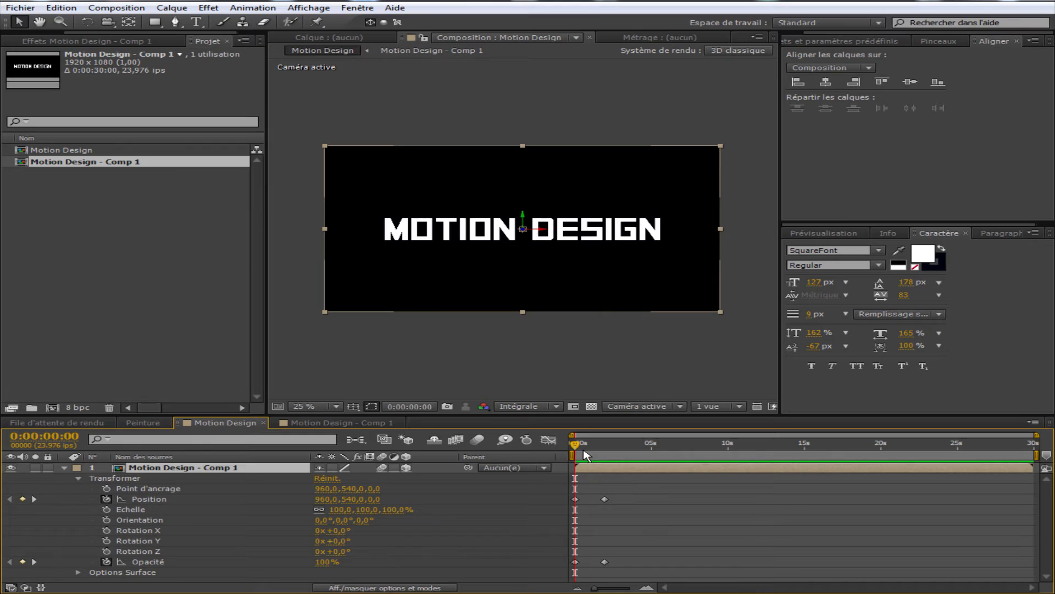
Delete the Position and Opacity keyframes at 0:00:01:23 and turn off the layer's motion blur.
{"action": "left_click_drag", "start_coordinate": [616, 487], "coordinate": [595, 575]}
{"action": "key", "text": "Delete"}
{"action": "left_click", "coordinate": [384, 468]}
Move the layer horizontally out of the frame to Position -1056, 540, 0 at 0:00:00:00.
{"action": "left_click_drag", "start_coordinate": [536, 235], "coordinate": [297, 230]}
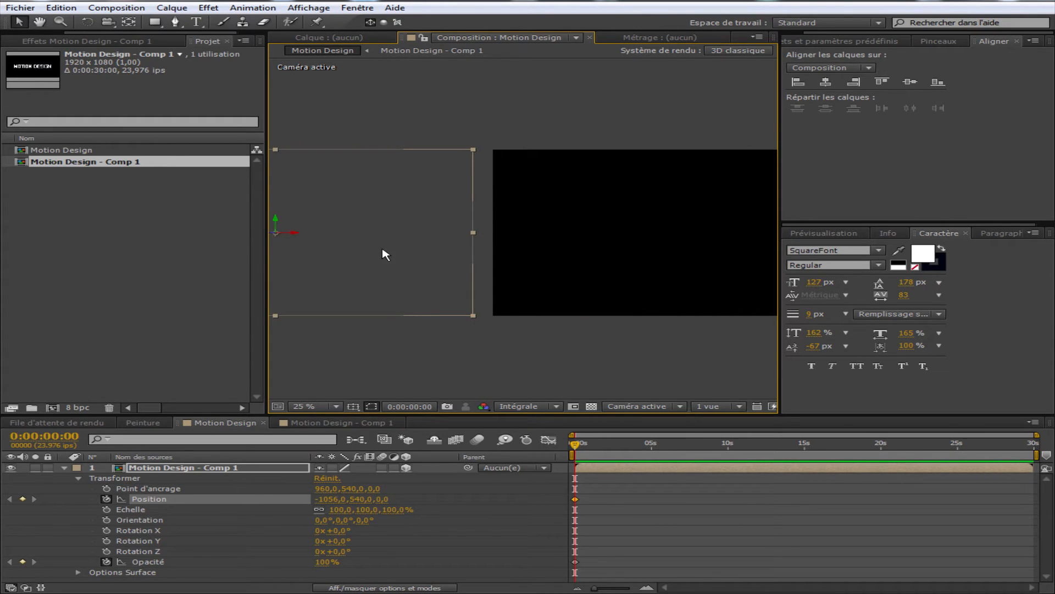
{"action": "key", "text": "comma"}
{"action": "key", "text": "comma"}
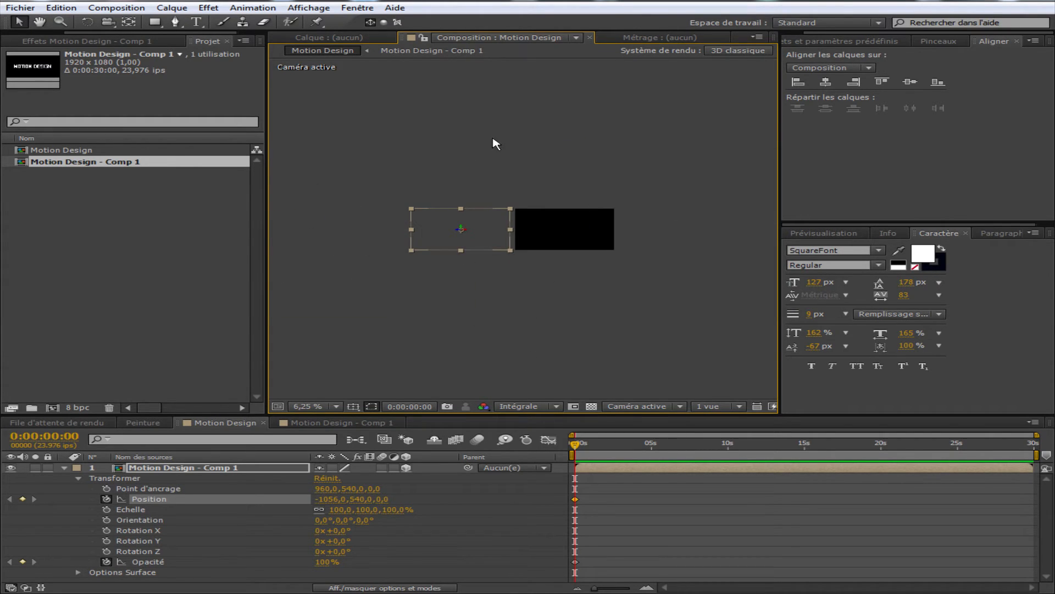
At 0:00:02:13, move the title layer horizontally into the frame to Position 1136, 540, 0.
{"action": "key", "text": "period"}
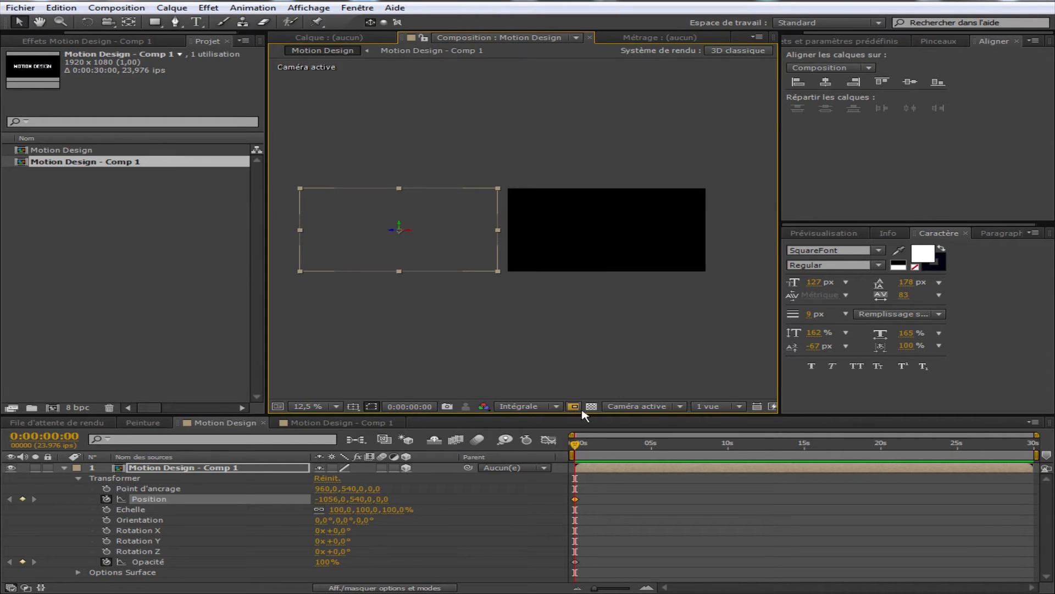
{"action": "left_click", "coordinate": [614, 448]}
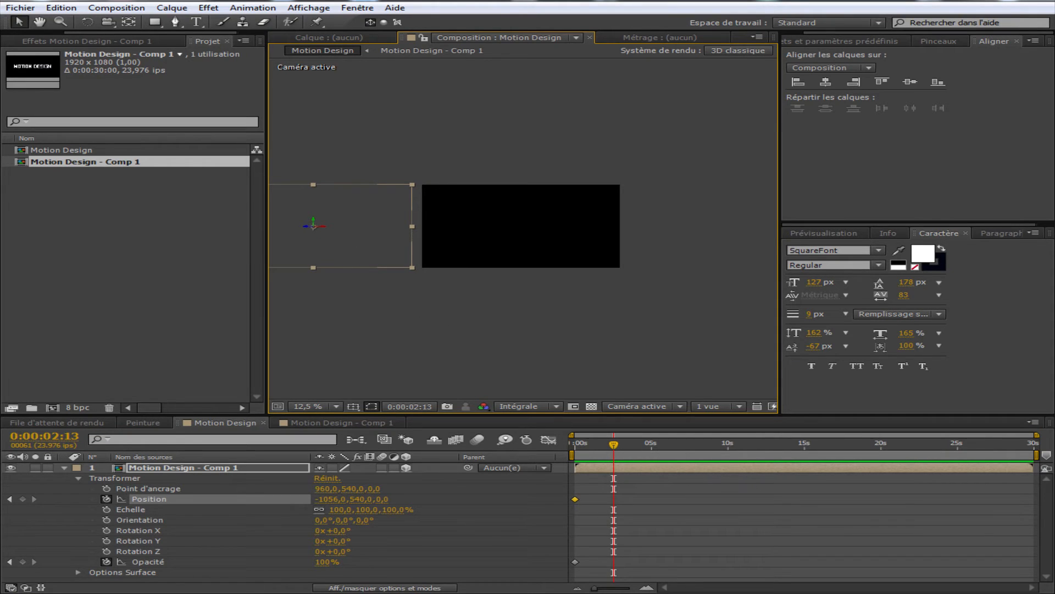
{"action": "left_click_drag", "start_coordinate": [314, 225], "coordinate": [584, 234]}
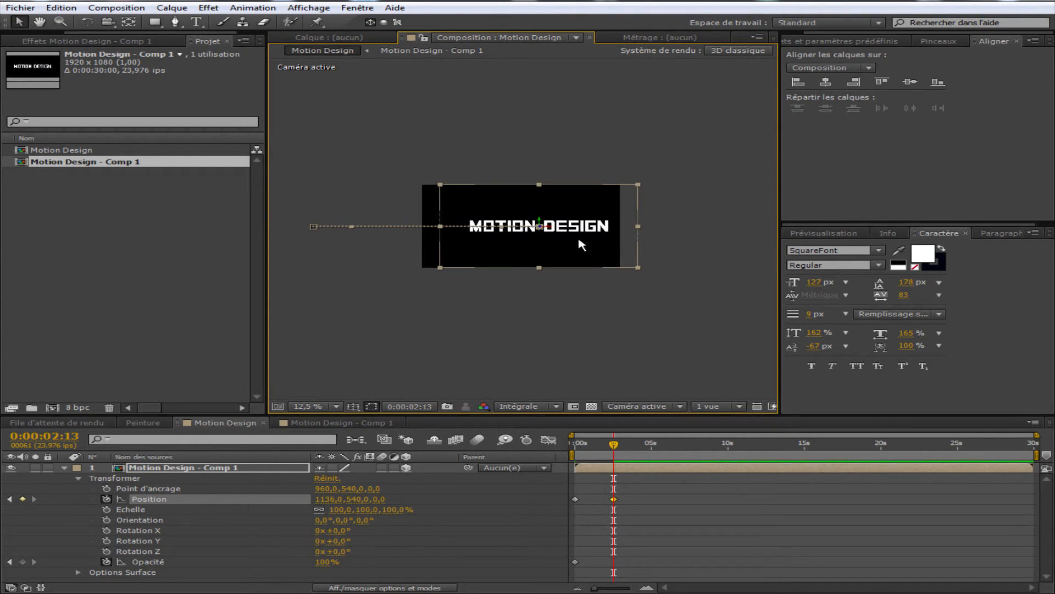
{"action": "key", "text": "period"}
{"action": "left_click", "coordinate": [579, 353]}
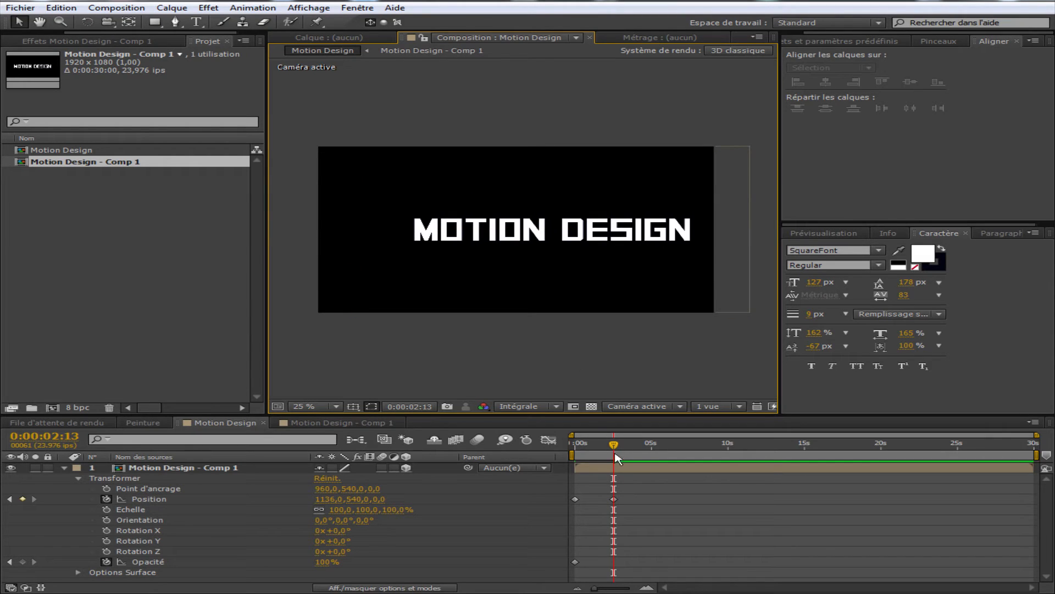
Play back the title's slide-in animation repeatedly from 0:00:00:00 to check the movement without motion blur.
{"action": "left_click_drag", "start_coordinate": [614, 450], "coordinate": [574, 450]}
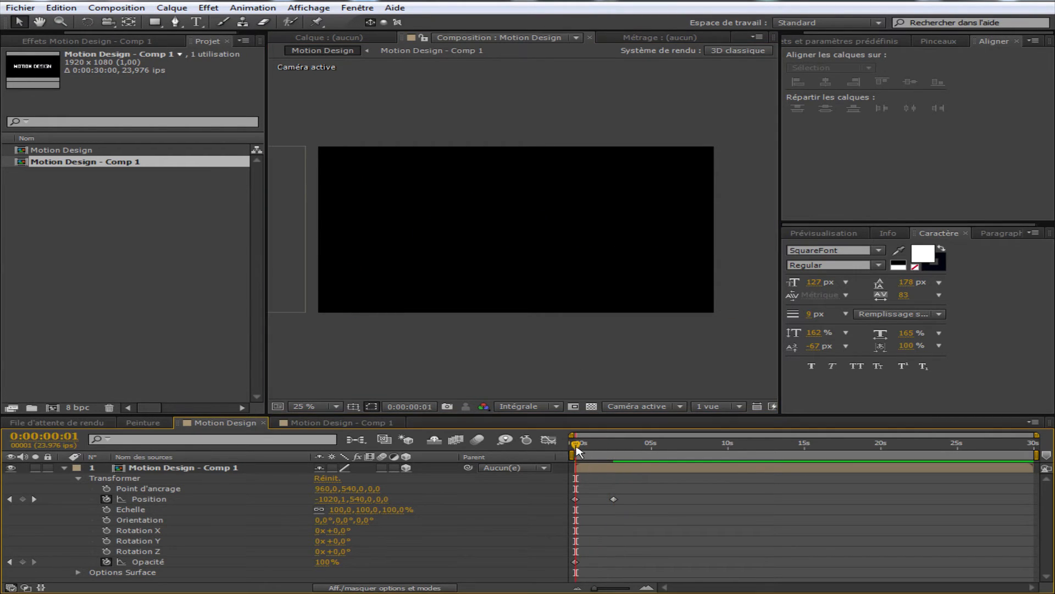
{"action": "key", "text": "space"}
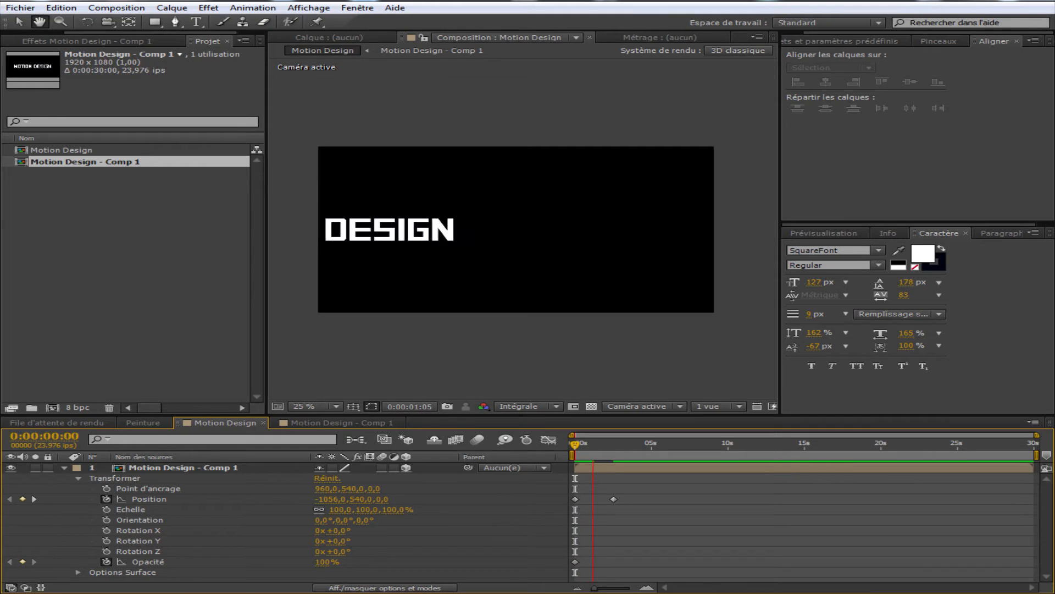
{"action": "left_click", "coordinate": [614, 446]}
{"action": "left_click_drag", "start_coordinate": [614, 449], "coordinate": [575, 450]}
{"action": "key", "text": "space"}
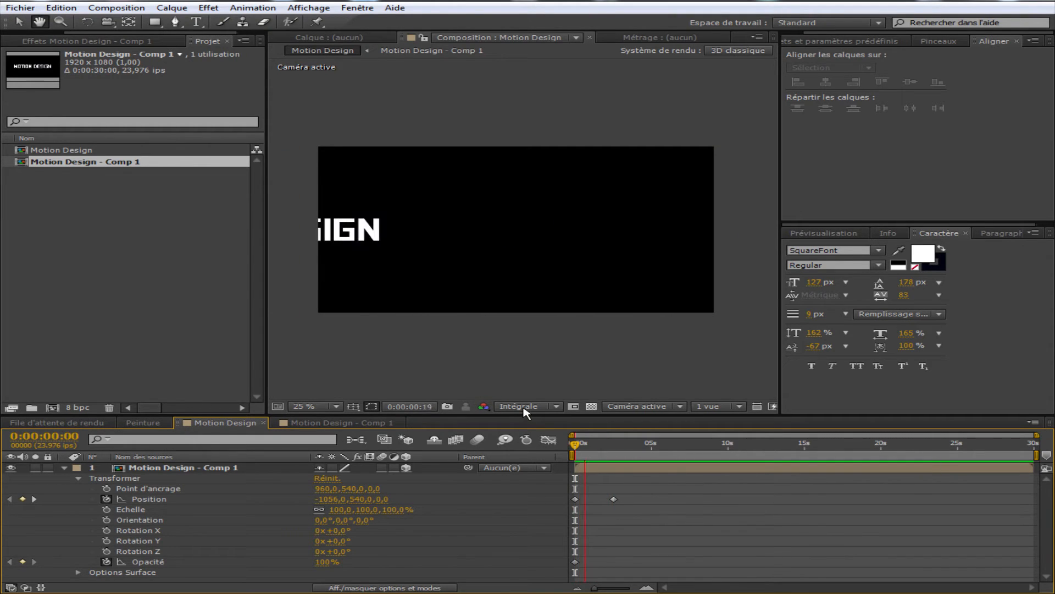
{"action": "left_click", "coordinate": [614, 447]}
{"action": "left_click_drag", "start_coordinate": [614, 447], "coordinate": [566, 443]}
{"action": "key", "text": "space"}
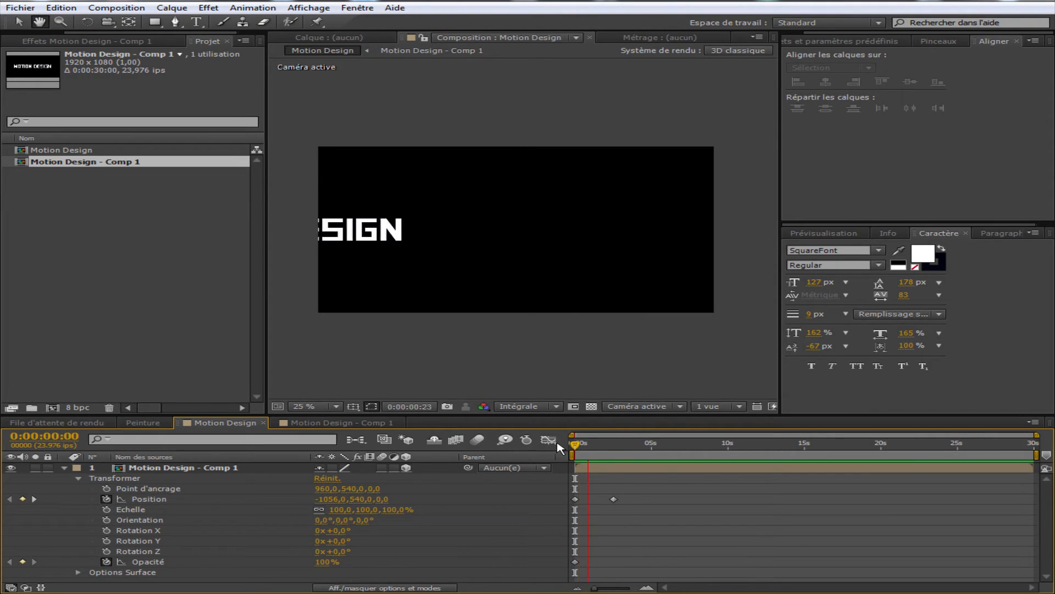
{"action": "key", "text": "space"}
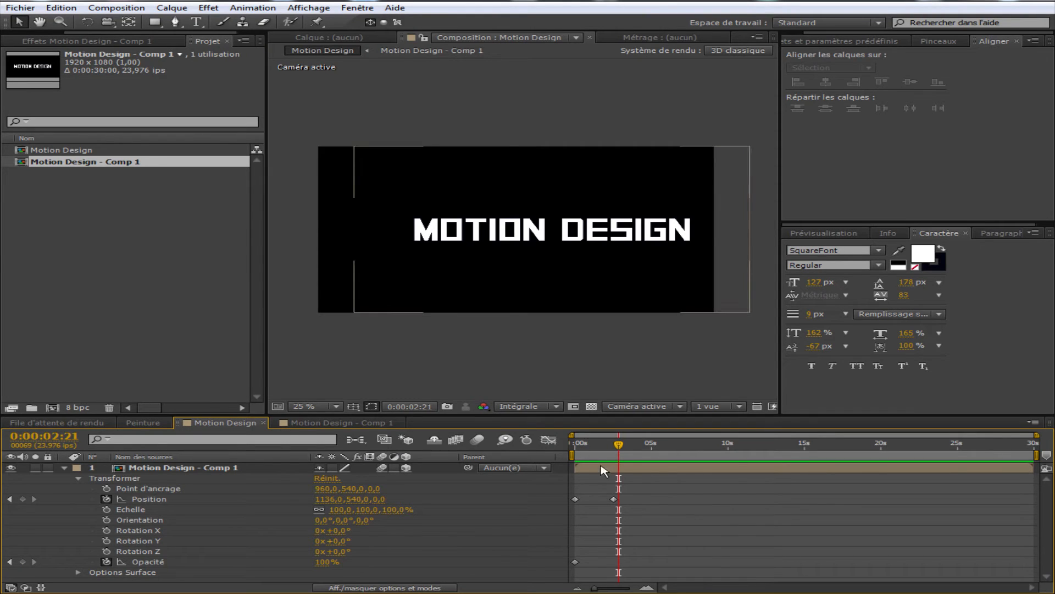
Enable motion blur for the title layer and the composition, and preview the slide-in from 0:00:00:00.
{"action": "key", "text": "Home"}
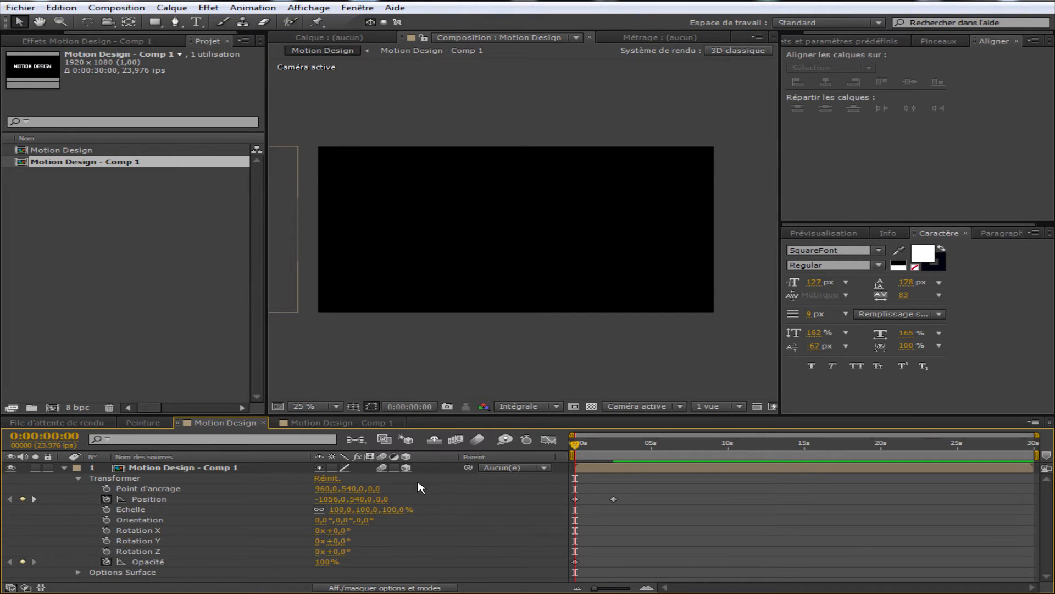
{"action": "left_click", "coordinate": [478, 441]}
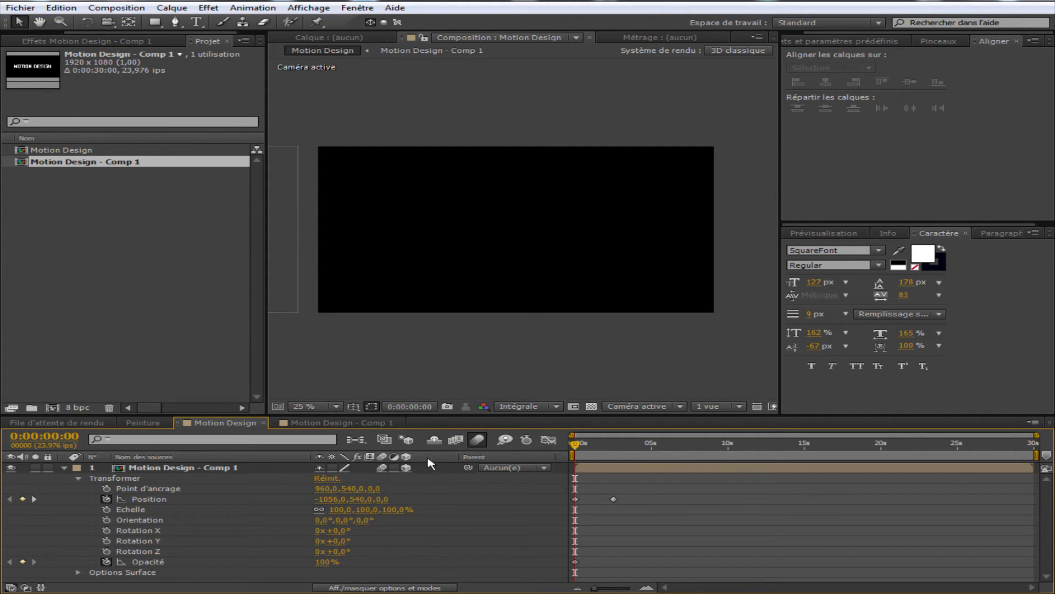
{"action": "key", "text": "space"}
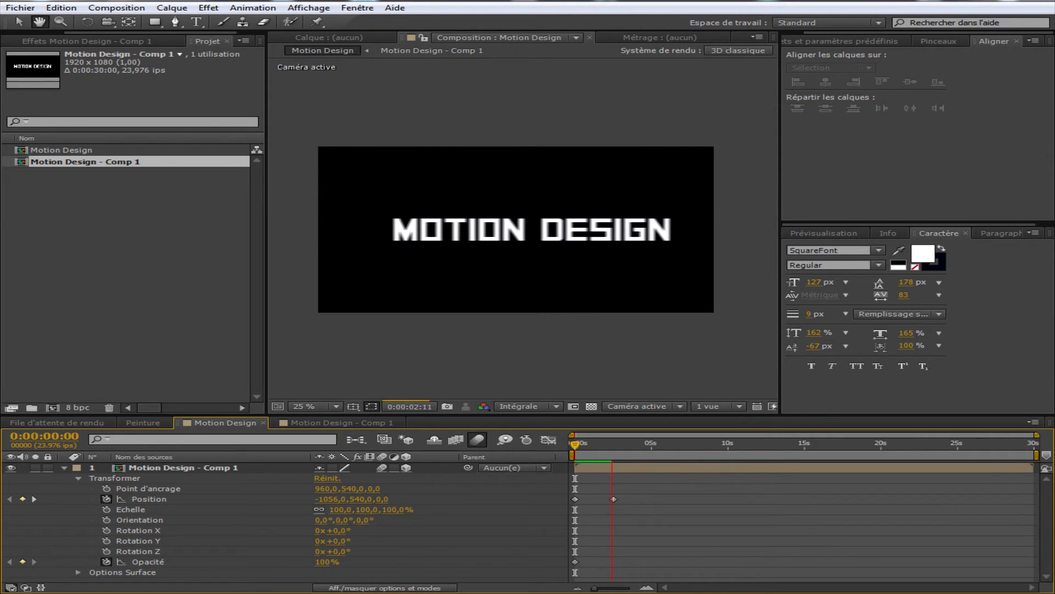
{"action": "left_click", "coordinate": [630, 442]}
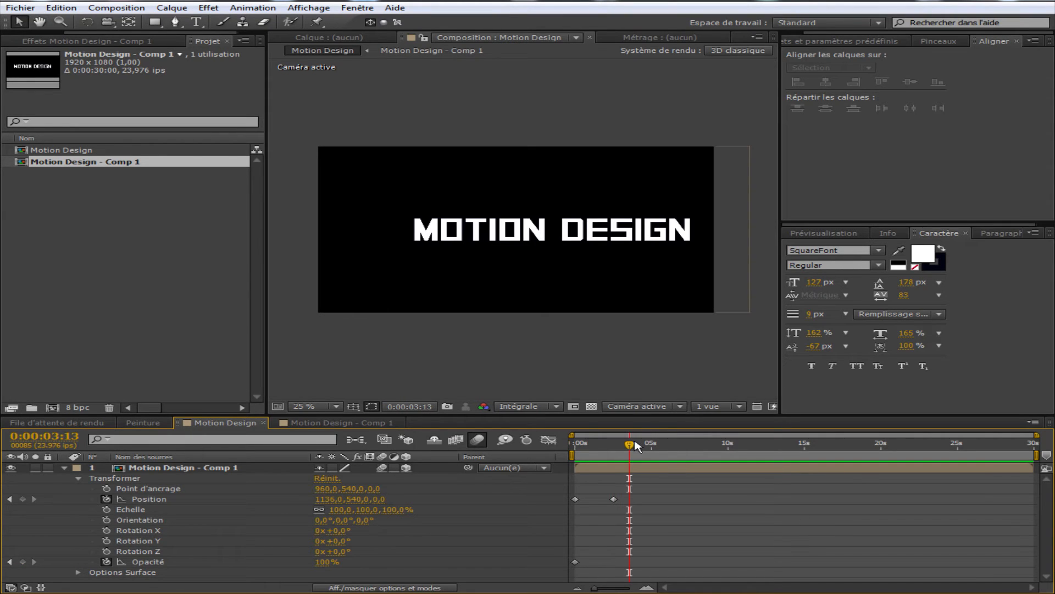
{"action": "left_click_drag", "start_coordinate": [631, 439], "coordinate": [524, 452]}
{"action": "key", "text": "space"}
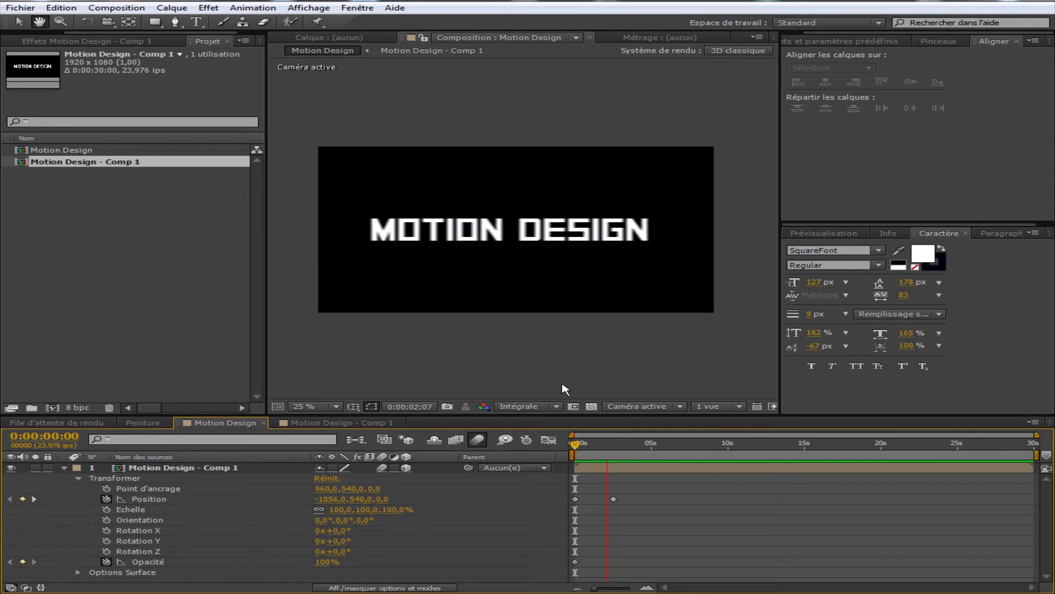
Apply the Lissage à l'approche keyframe assistant to the Position keyframe at 0:00:02:13.
{"action": "left_click", "coordinate": [615, 449]}
{"action": "left_click", "coordinate": [614, 499]}
{"action": "left_click_drag", "start_coordinate": [618, 444], "coordinate": [614, 446]}
{"action": "left_click", "coordinate": [614, 499]}
{"action": "right_click", "coordinate": [614, 500]}
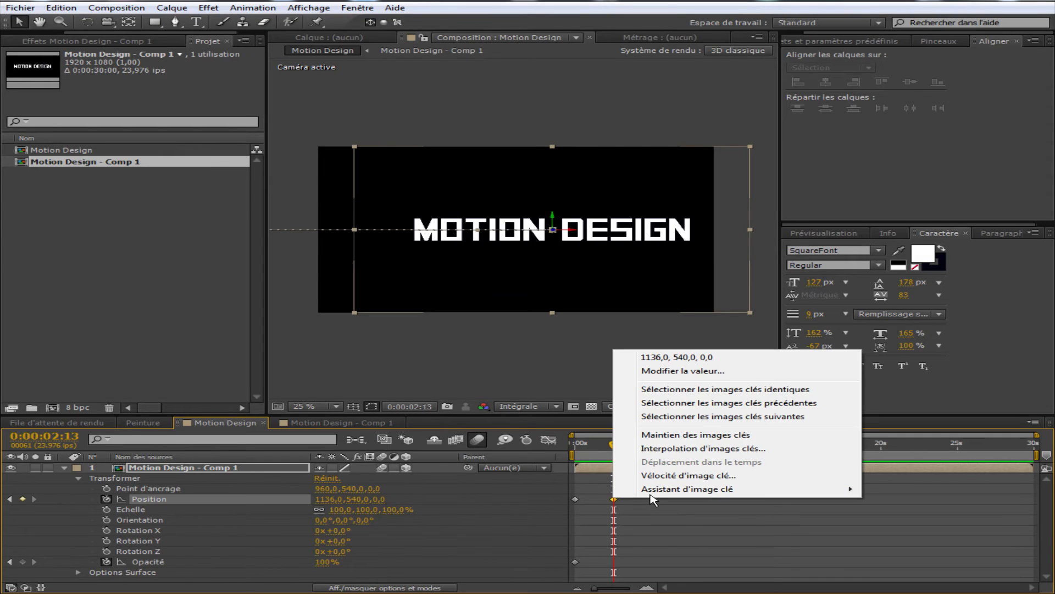
{"action": "mouse_move", "coordinate": [681, 491]}
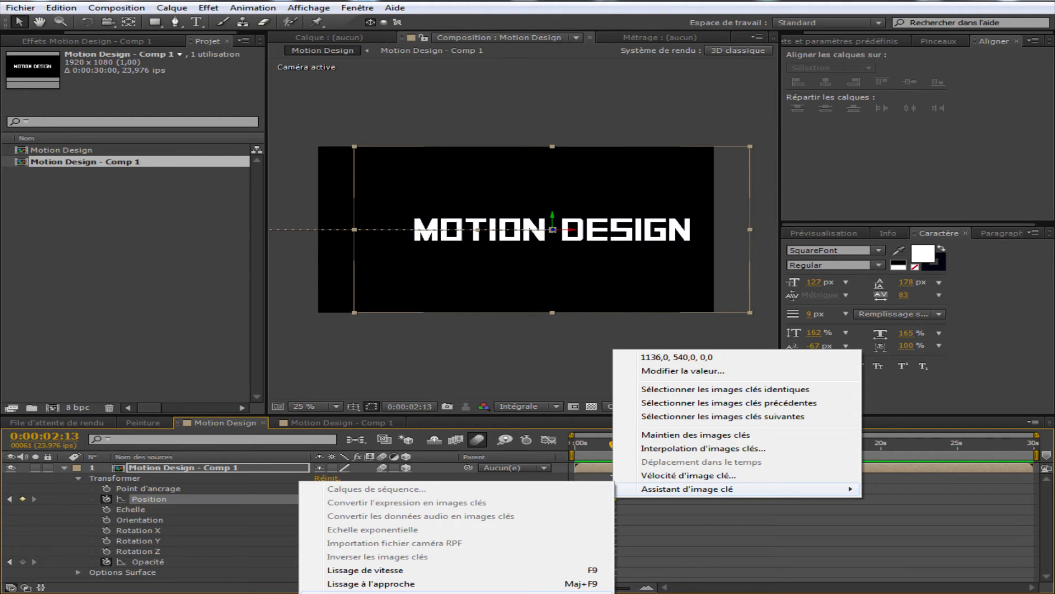
{"action": "left_click", "coordinate": [407, 584]}
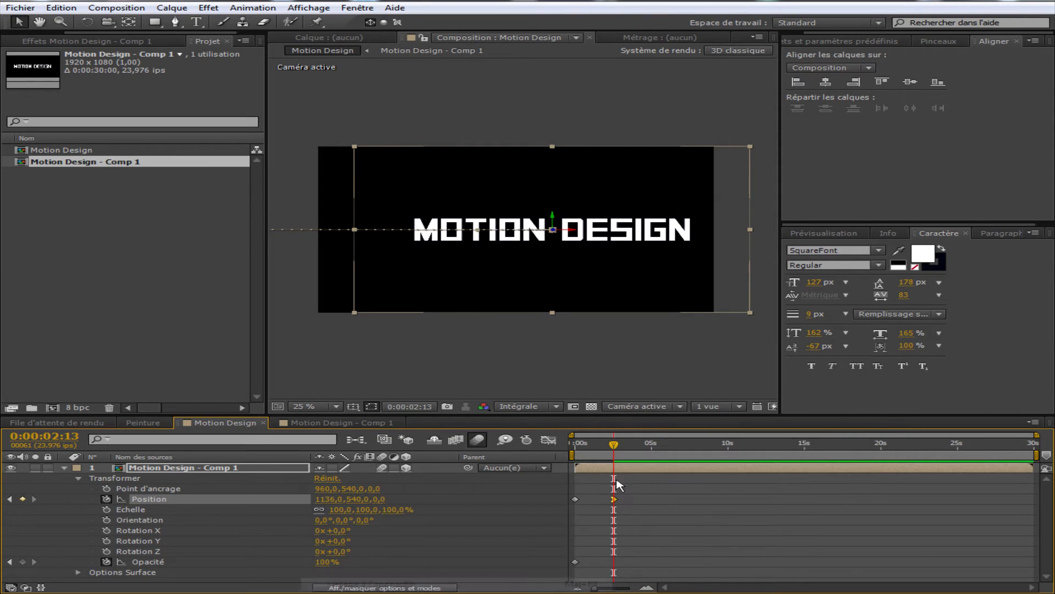
Play back the eased slide-in from 0:00:00:00 several times to check how the title slows down on arrival.
{"action": "left_click_drag", "start_coordinate": [612, 445], "coordinate": [537, 452]}
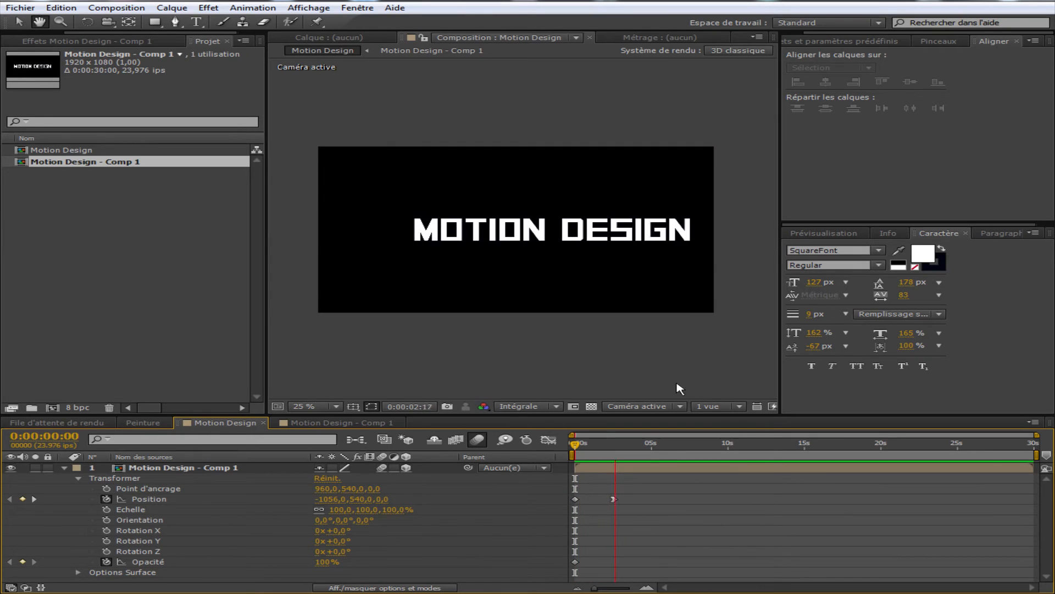
{"action": "left_click", "coordinate": [682, 250]}
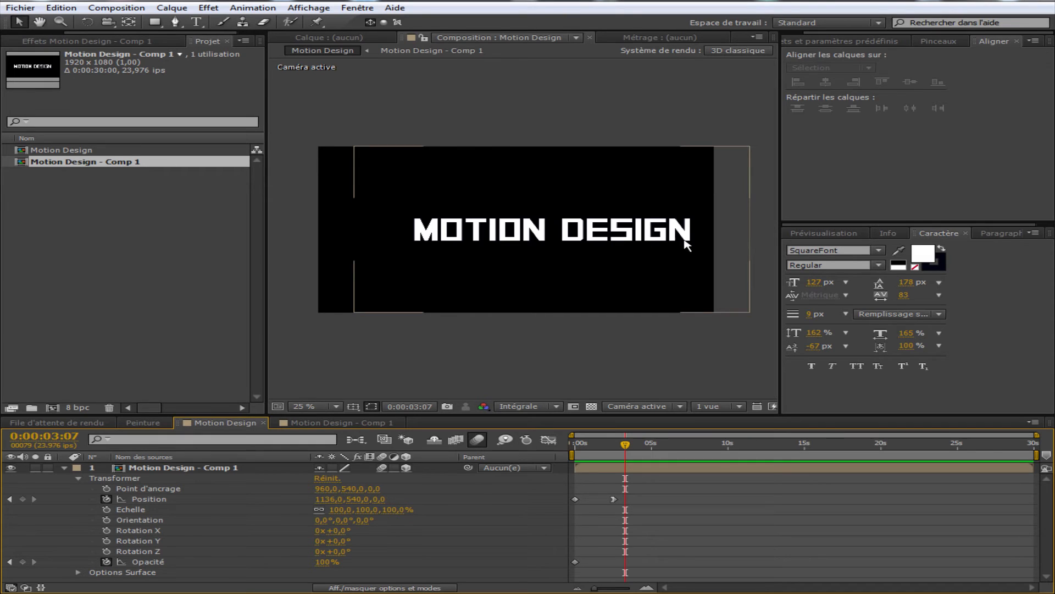
{"action": "left_click_drag", "start_coordinate": [625, 445], "coordinate": [575, 444]}
{"action": "key", "text": "space"}
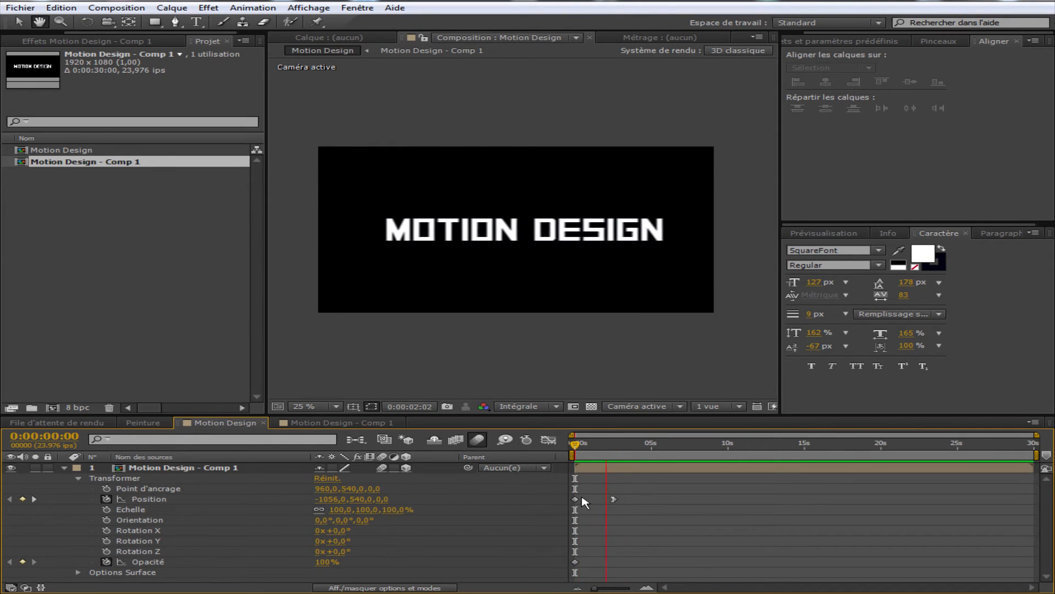
{"action": "key", "text": "space"}
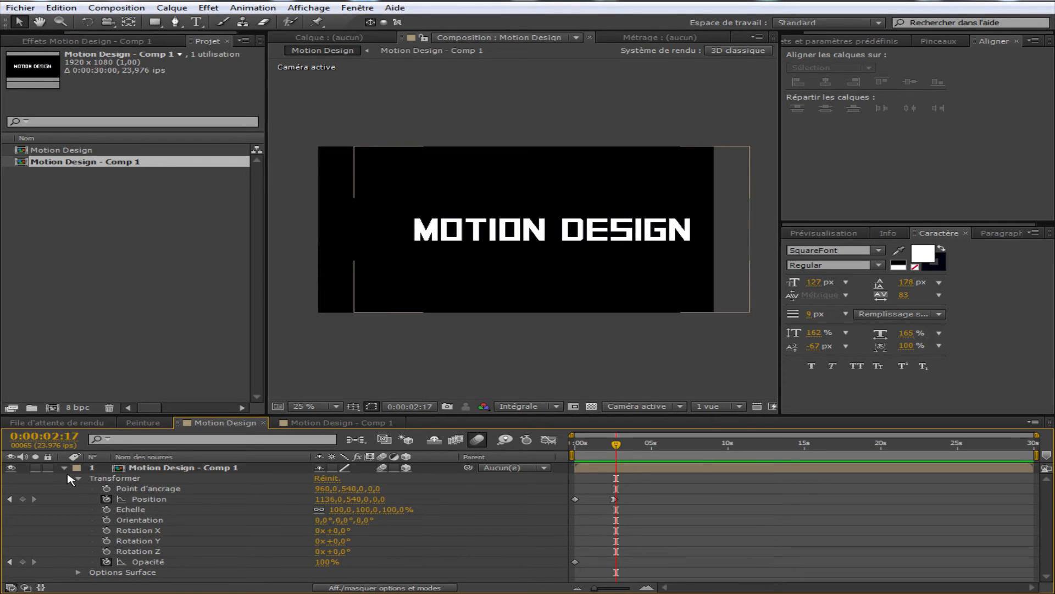
{"action": "left_click_drag", "start_coordinate": [616, 444], "coordinate": [574, 444]}
{"action": "key", "text": "space"}
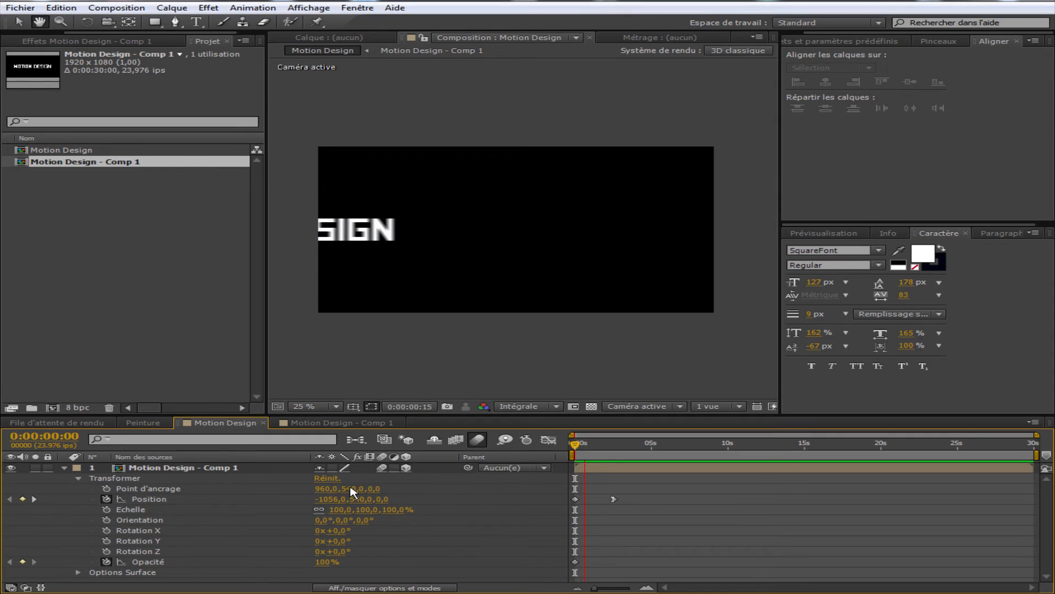
{"action": "key", "text": "space"}
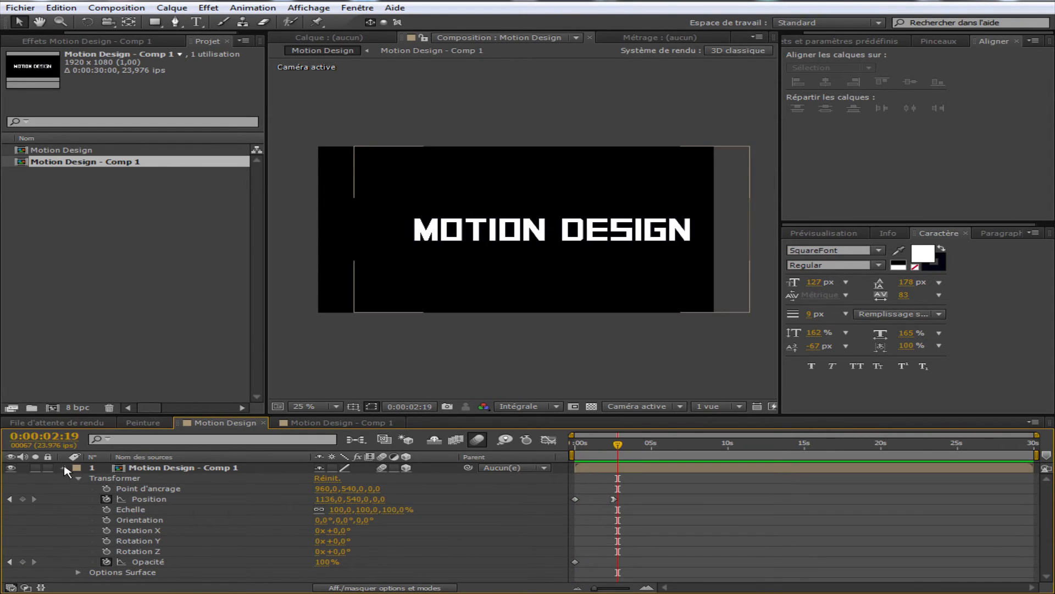
Collapse the title layer's properties, return to 0:00:00:00, and duplicate the Motion Design - Comp 1 layer.
{"action": "left_click", "coordinate": [64, 468]}
{"action": "left_click", "coordinate": [217, 497]}
{"action": "key", "text": "Home"}
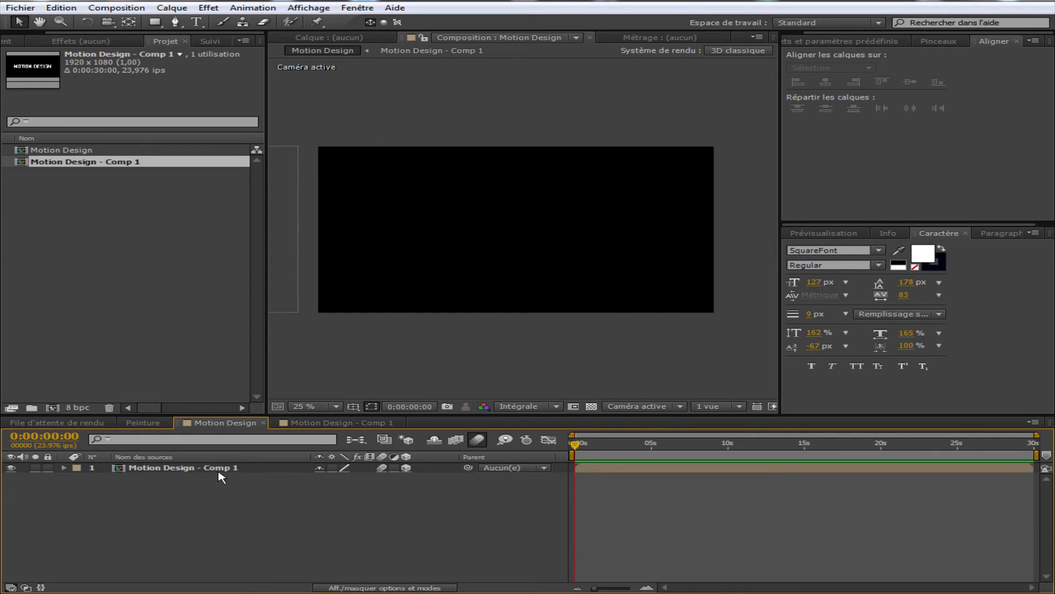
{"action": "left_click", "coordinate": [214, 472]}
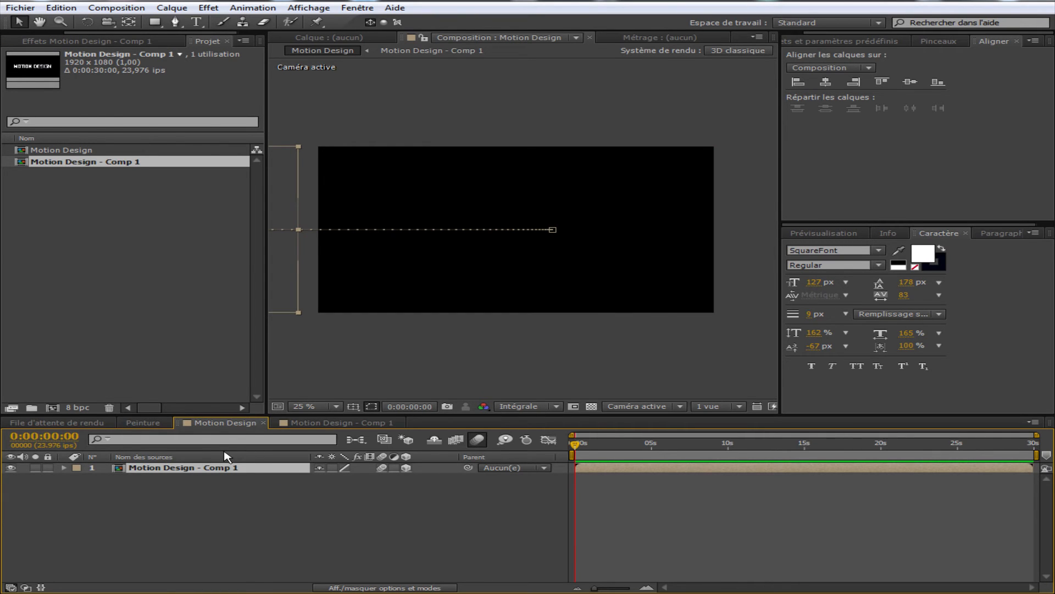
{"action": "key", "text": "ctrl+c"}
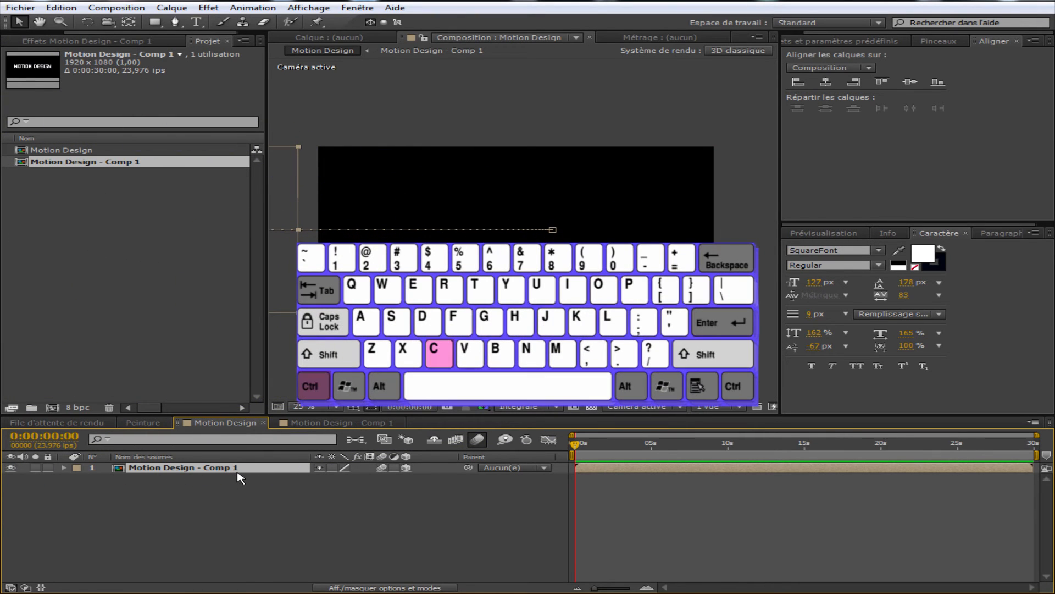
{"action": "key", "text": "ctrl+v"}
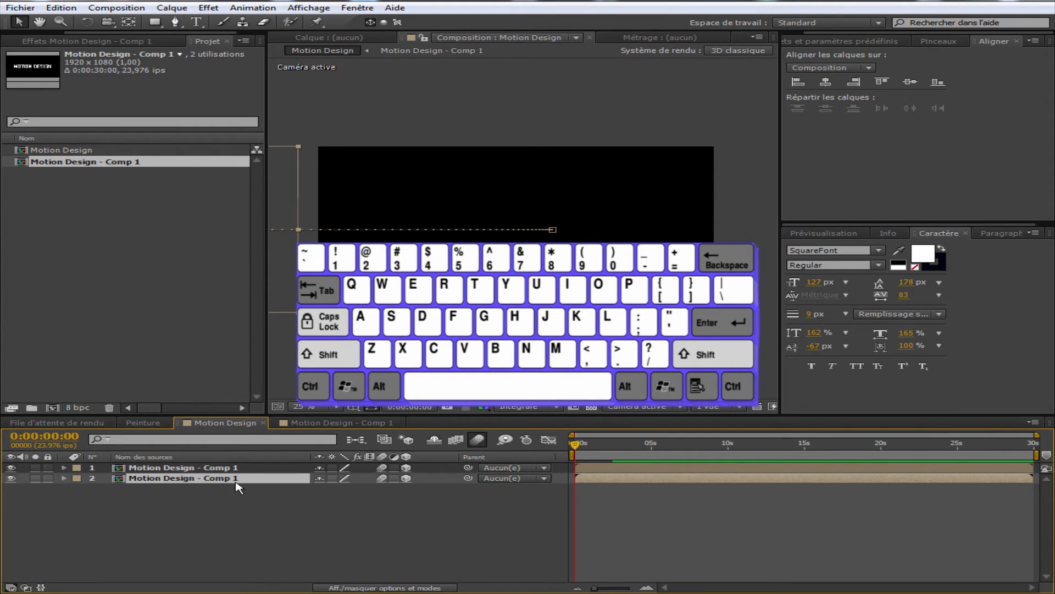
At 0:00:02:10, set the second layer's anchor point to 960, 369, 0 to place the copy directly beneath the original title.
{"action": "key", "text": "a"}
{"action": "left_click", "coordinate": [611, 447]}
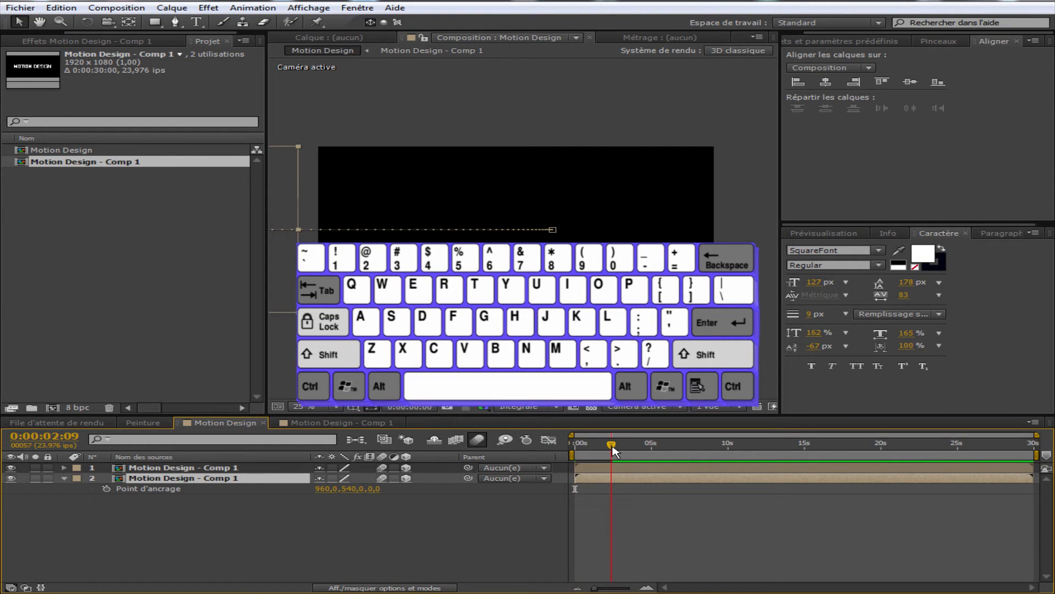
{"action": "key", "text": "a"}
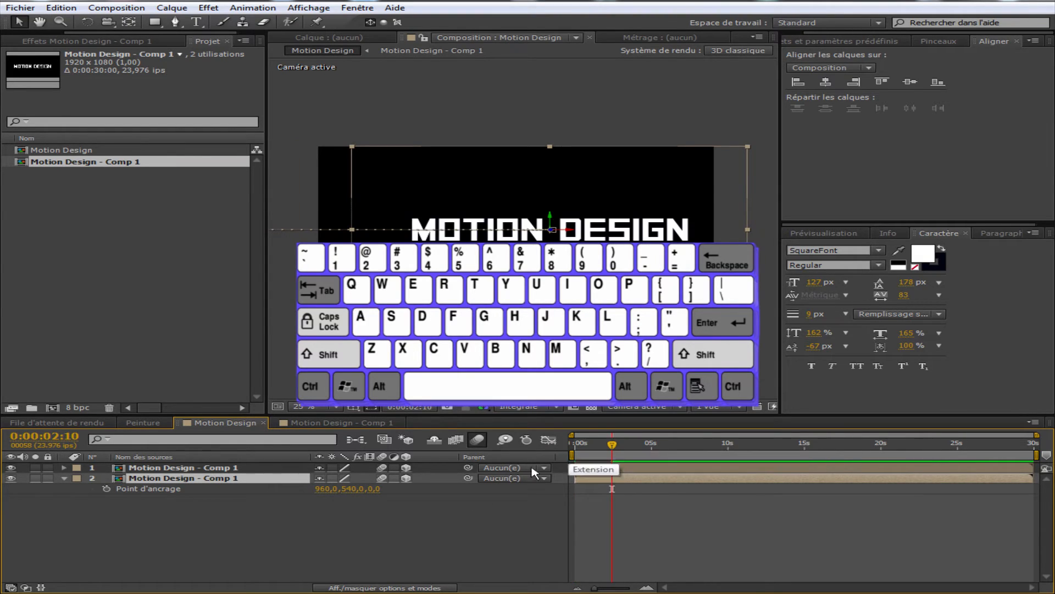
{"action": "left_click", "coordinate": [156, 491]}
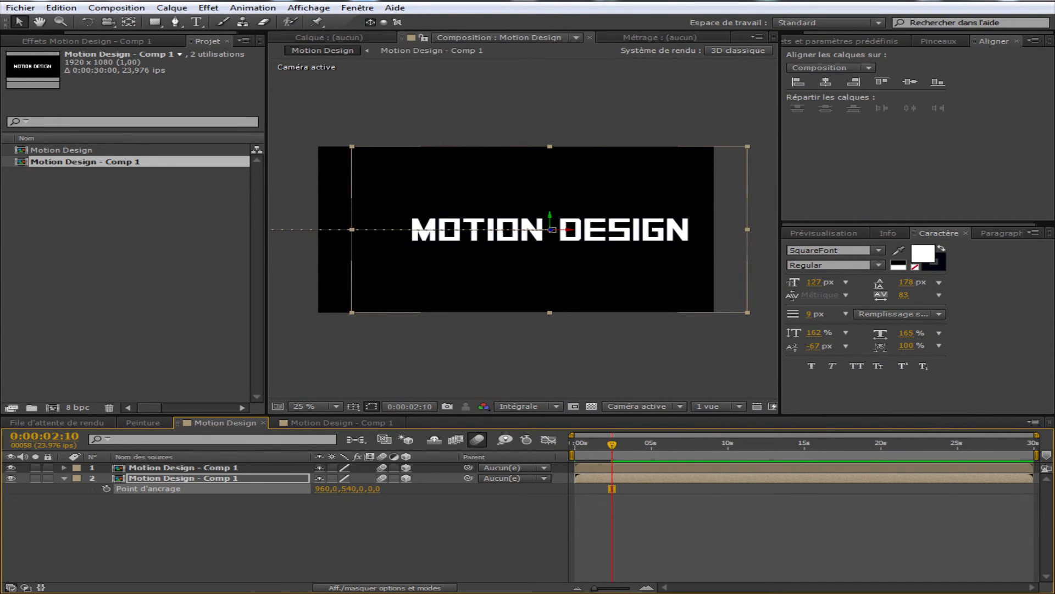
{"action": "mouse_move", "coordinate": [338, 489]}
{"action": "left_mouse_down"}
{"action": "mouse_move", "coordinate": [379, 489]}
{"action": "mouse_move", "coordinate": [354, 501]}
{"action": "left_mouse_up"}
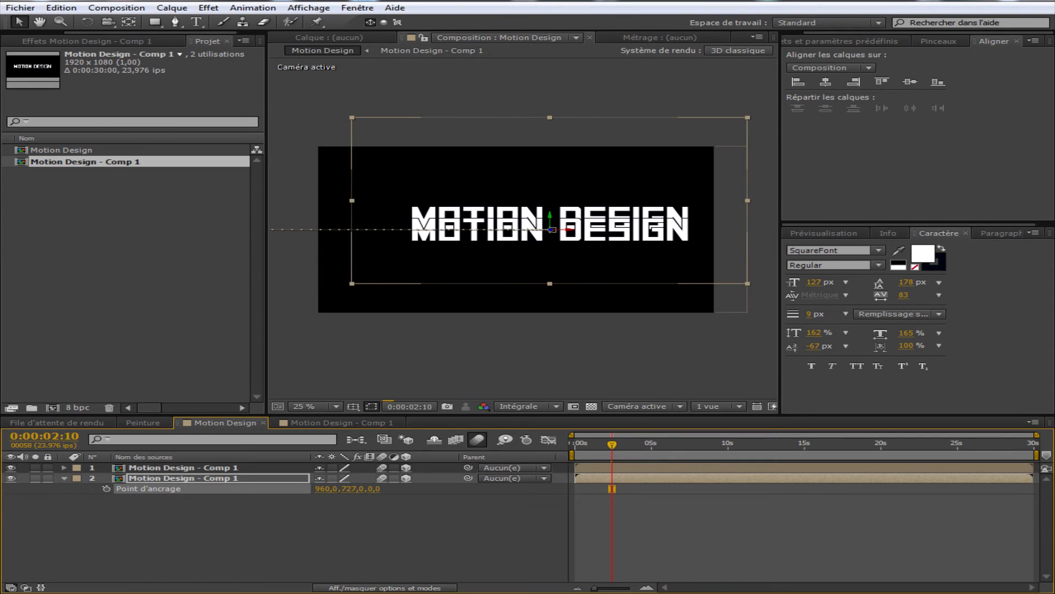
{"action": "left_click", "coordinate": [352, 489]}
{"action": "type", "text": "300"}
{"action": "left_click", "coordinate": [612, 489]}
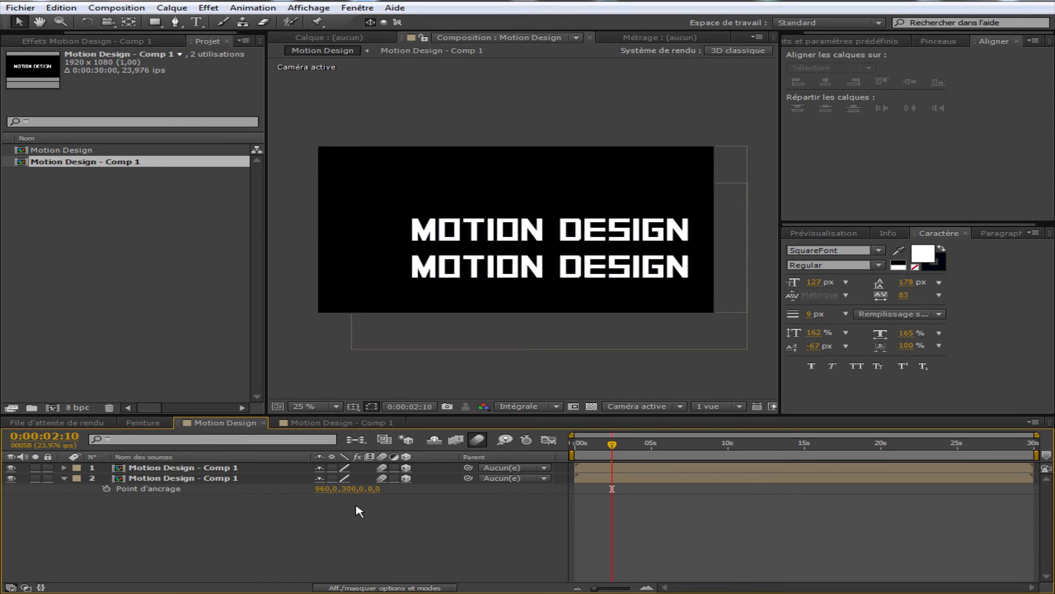
{"action": "left_click", "coordinate": [612, 489]}
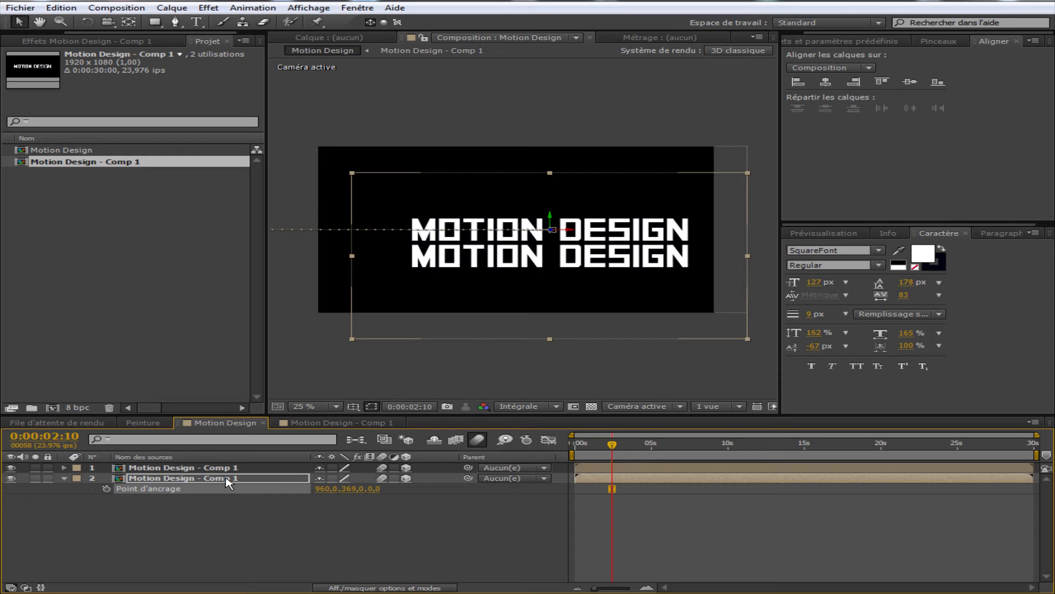
Set the second Motion Design - Comp 1 layer's Rotation X to 180° to flip the title copy vertically.
{"action": "left_click", "coordinate": [227, 479]}
{"action": "key", "text": "r"}
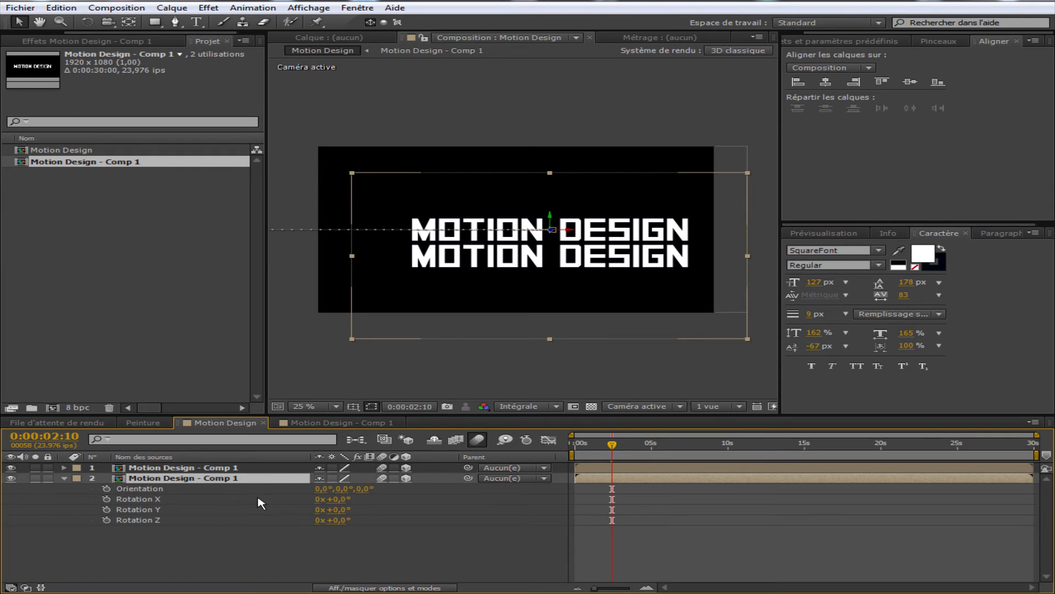
{"action": "left_click", "coordinate": [140, 500]}
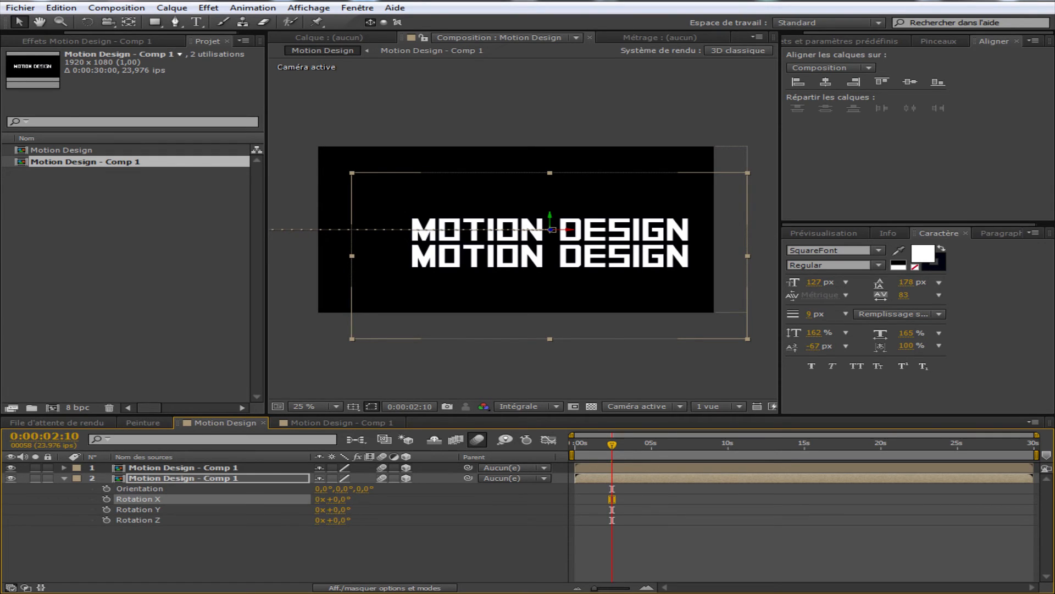
{"action": "left_click", "coordinate": [338, 499]}
{"action": "type", "text": "180"}
{"action": "left_click", "coordinate": [384, 537]}
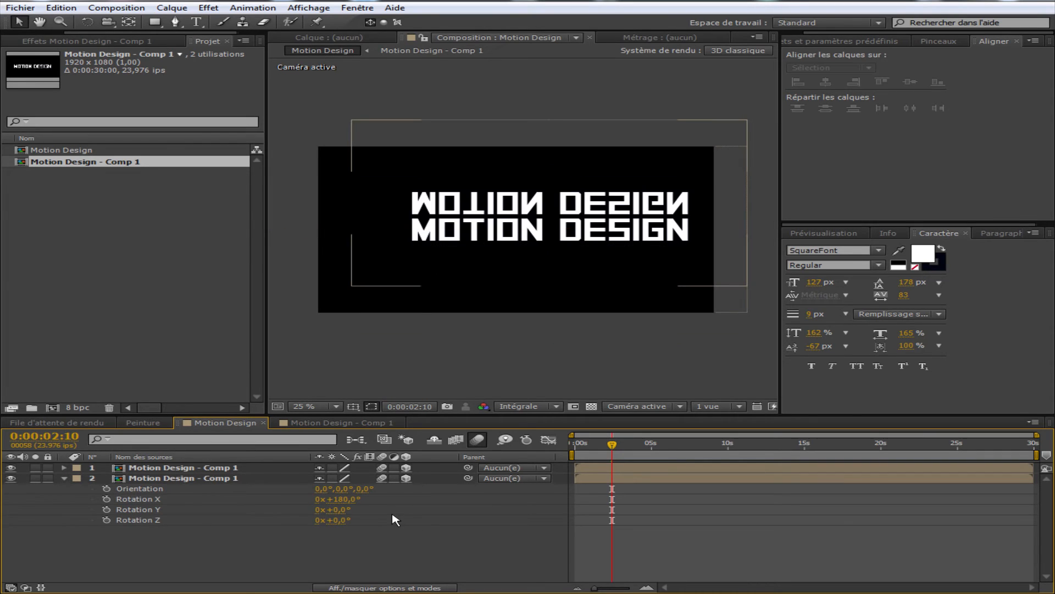
Set the second layer's anchor point Y value to 700 to place the flipped copy directly beneath the original title.
{"action": "left_click", "coordinate": [275, 478]}
{"action": "key", "text": "a"}
{"action": "left_click", "coordinate": [357, 488]}
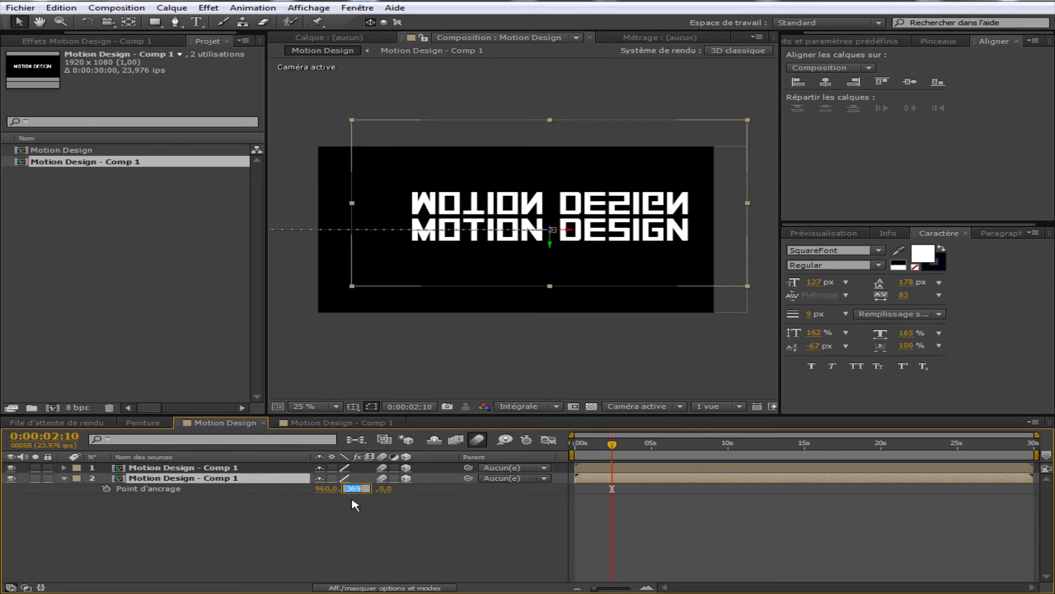
{"action": "type", "text": "700"}
{"action": "left_click", "coordinate": [354, 541]}
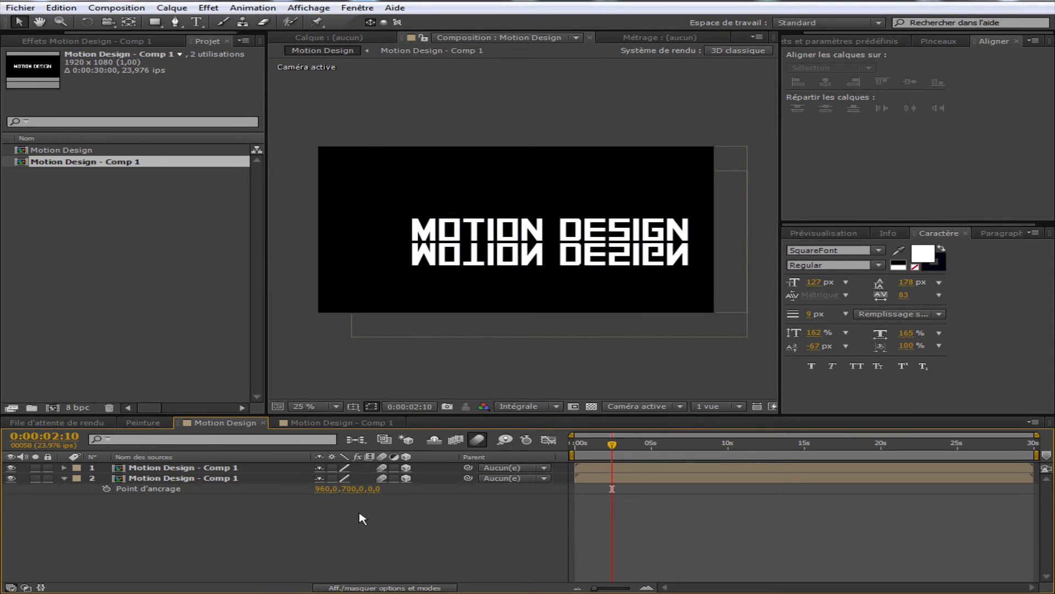
Play back the composition from 0:00:00:00 to check that the title and its flipped copy slide in together.
{"action": "left_click_drag", "start_coordinate": [611, 445], "coordinate": [571, 452]}
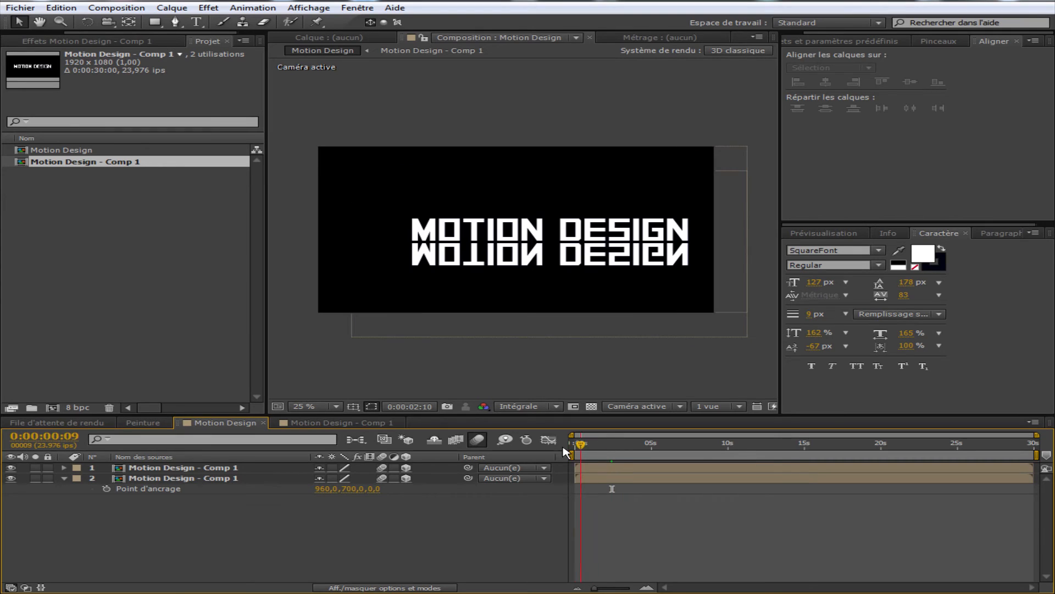
{"action": "key", "text": "space"}
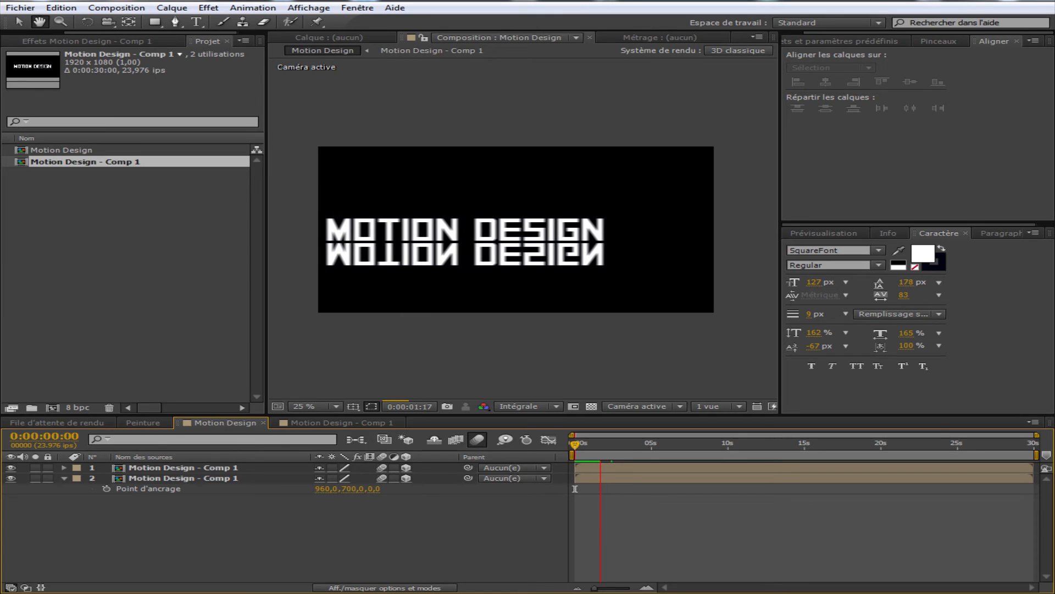
{"action": "key", "text": "space"}
At about 0:00:02:11, draw a rectangular mask on the second layer, wider than the title and ending halfway down the flipped copy.
{"action": "key", "text": "p"}
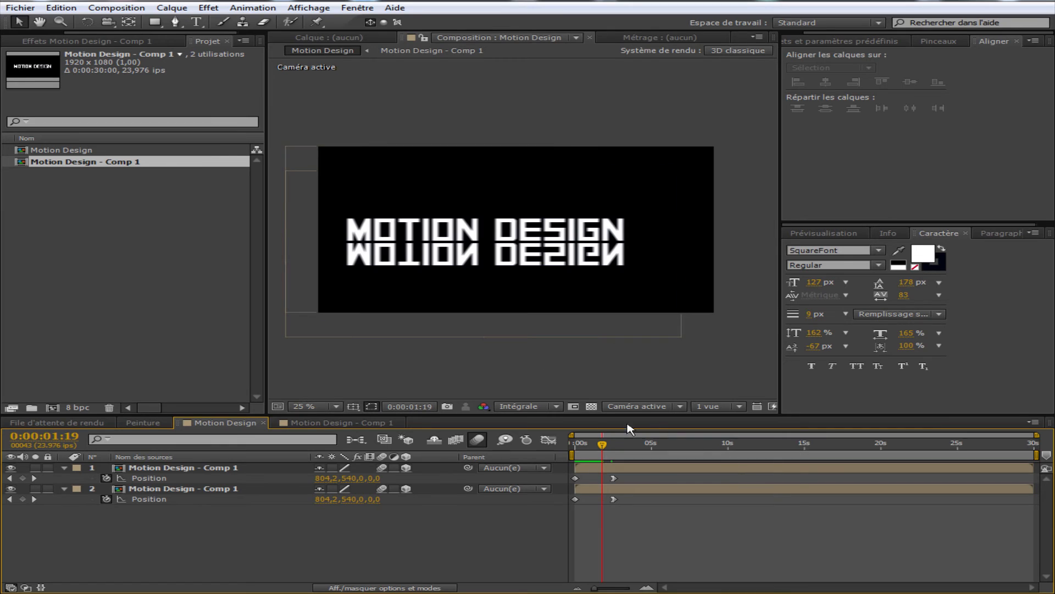
{"action": "left_click_drag", "start_coordinate": [604, 445], "coordinate": [612, 445]}
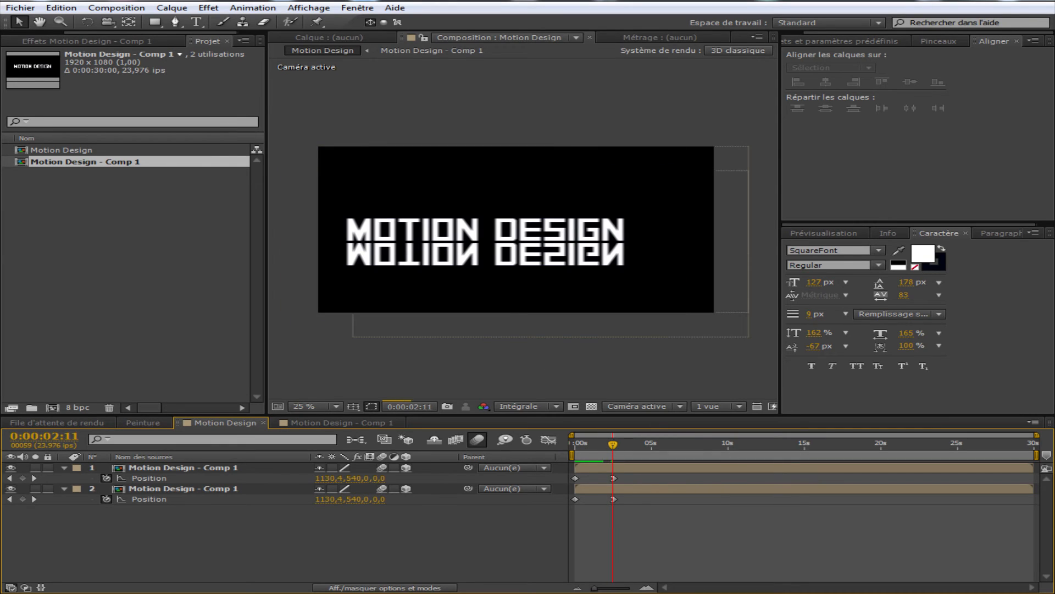
{"action": "left_click", "coordinate": [264, 491]}
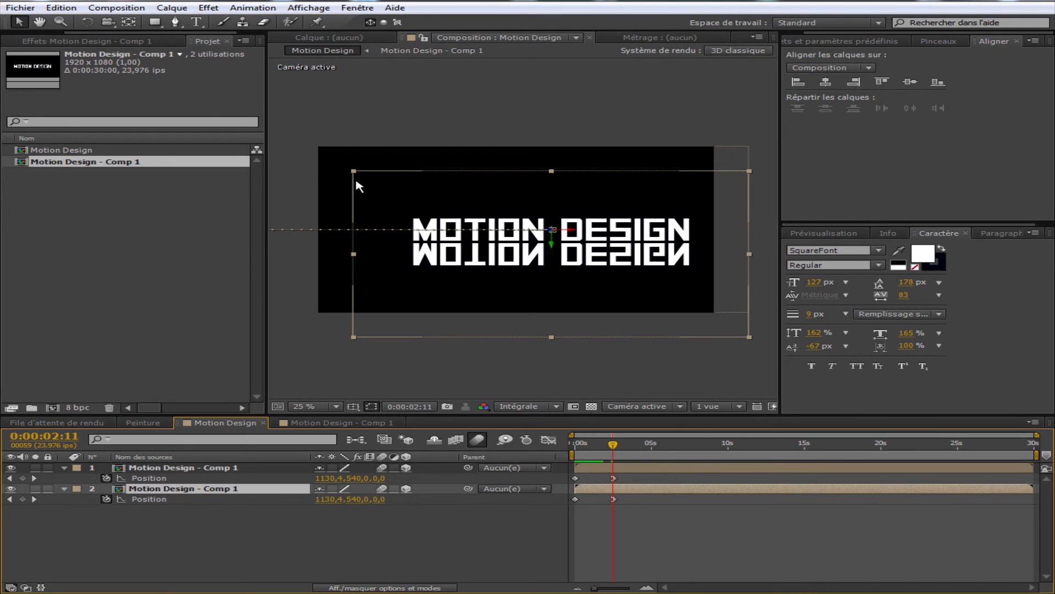
{"action": "left_click", "coordinate": [155, 22]}
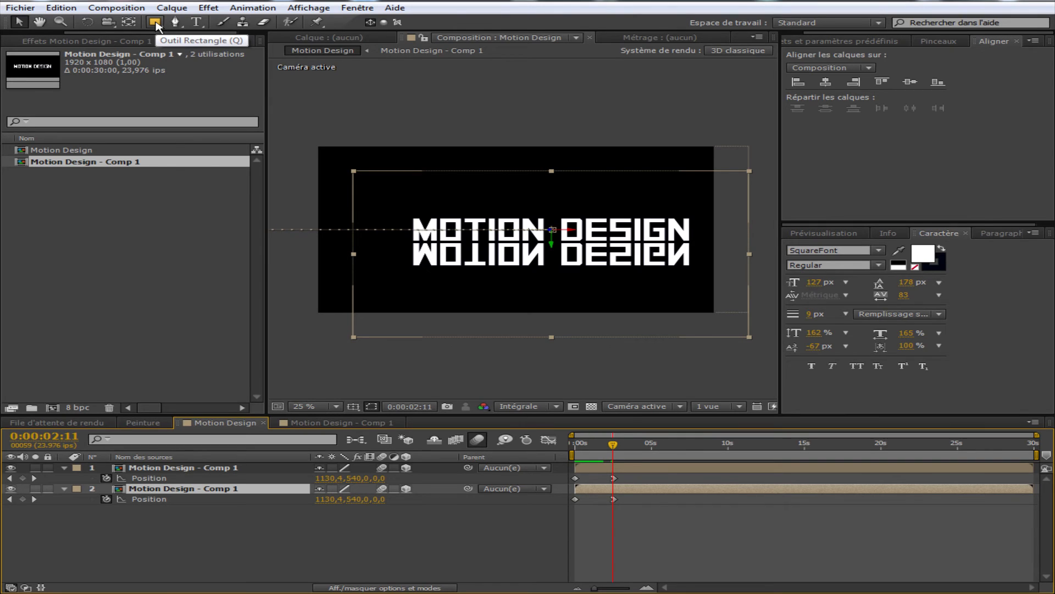
{"action": "left_click", "coordinate": [156, 23]}
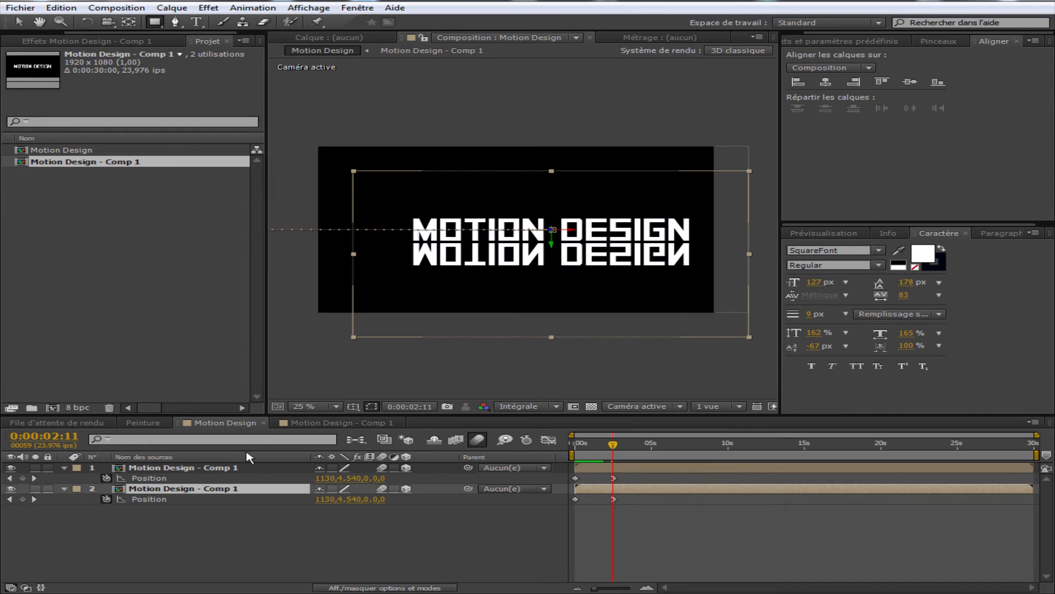
{"action": "left_click", "coordinate": [244, 490]}
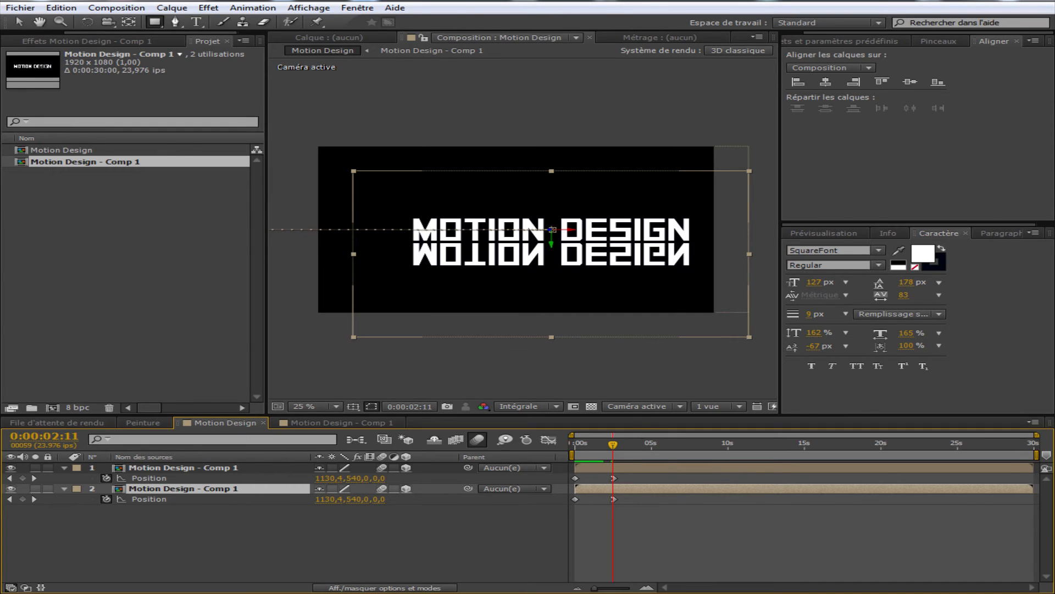
{"action": "left_click_drag", "start_coordinate": [387, 193], "coordinate": [727, 253]}
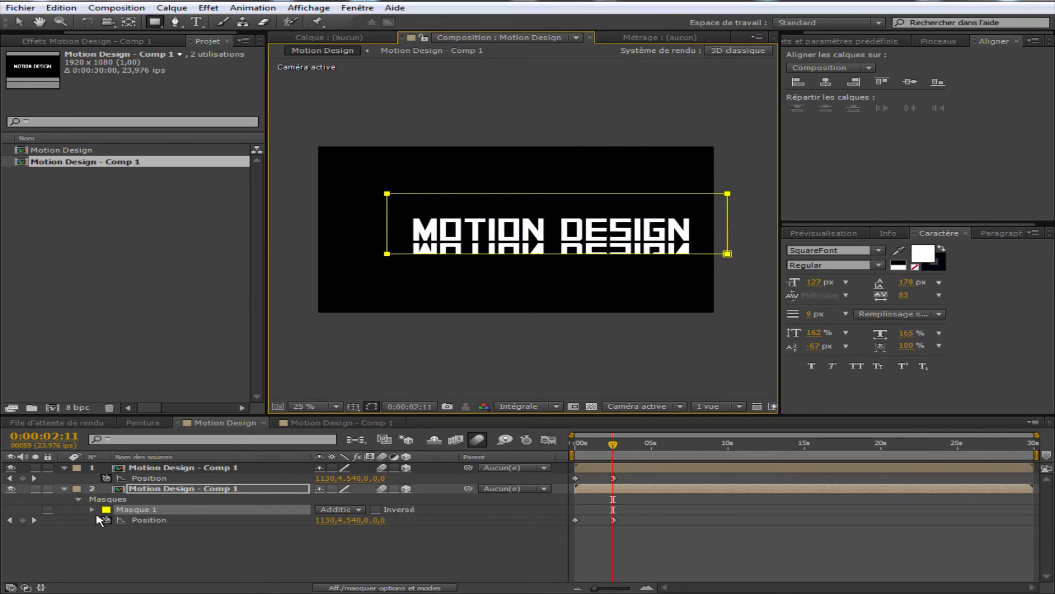
Display all properties of Masque 1 on the second layer, including feather, opacity and expansion.
{"action": "left_click", "coordinate": [95, 510]}
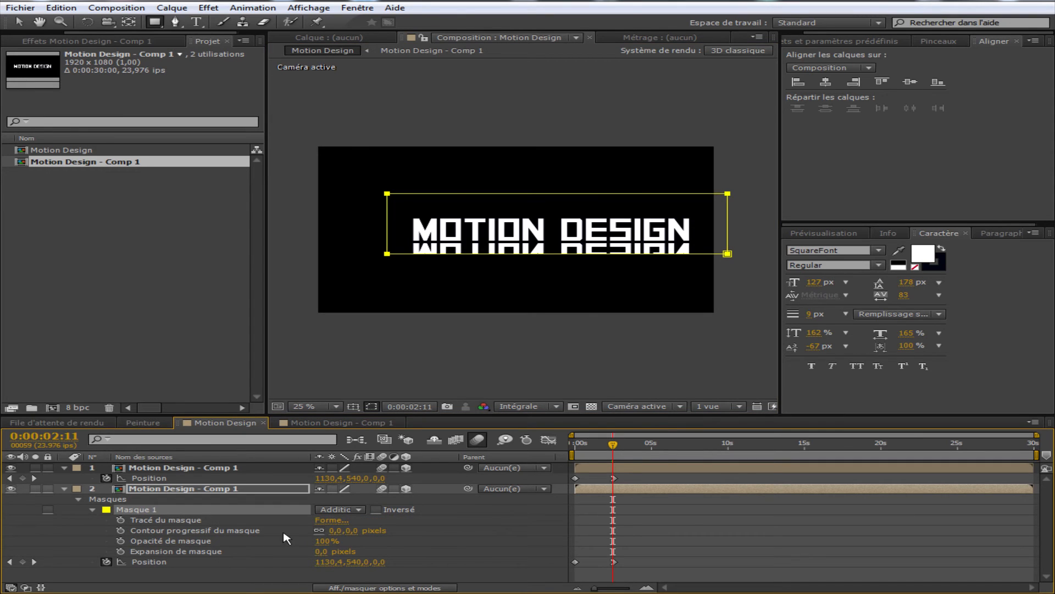
{"action": "left_click", "coordinate": [149, 490]}
{"action": "key", "text": "m"}
{"action": "key", "text": "m"}
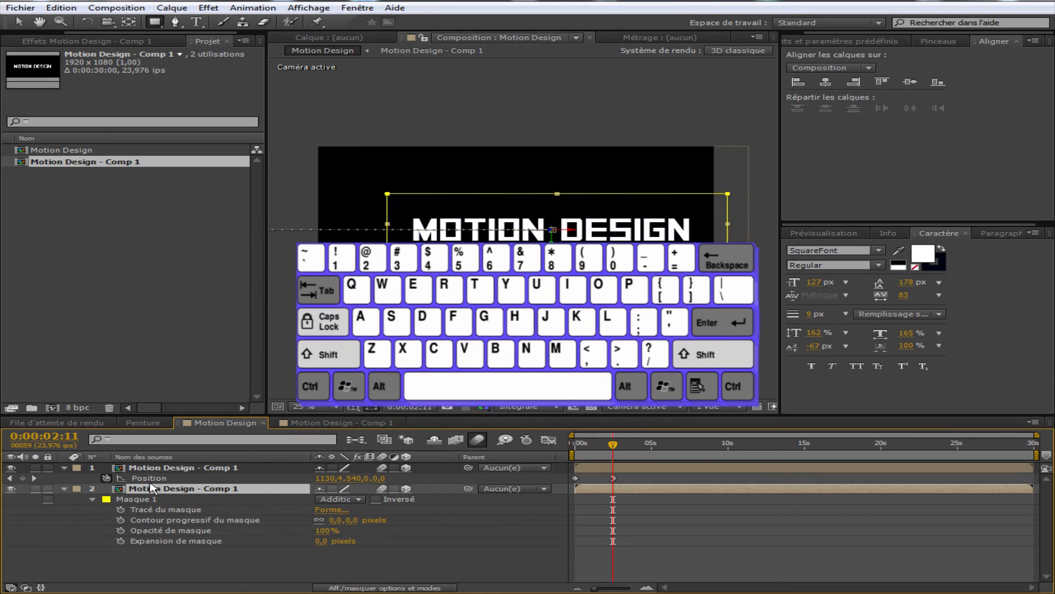
{"action": "key", "text": "m"}
{"action": "key", "text": "m"}
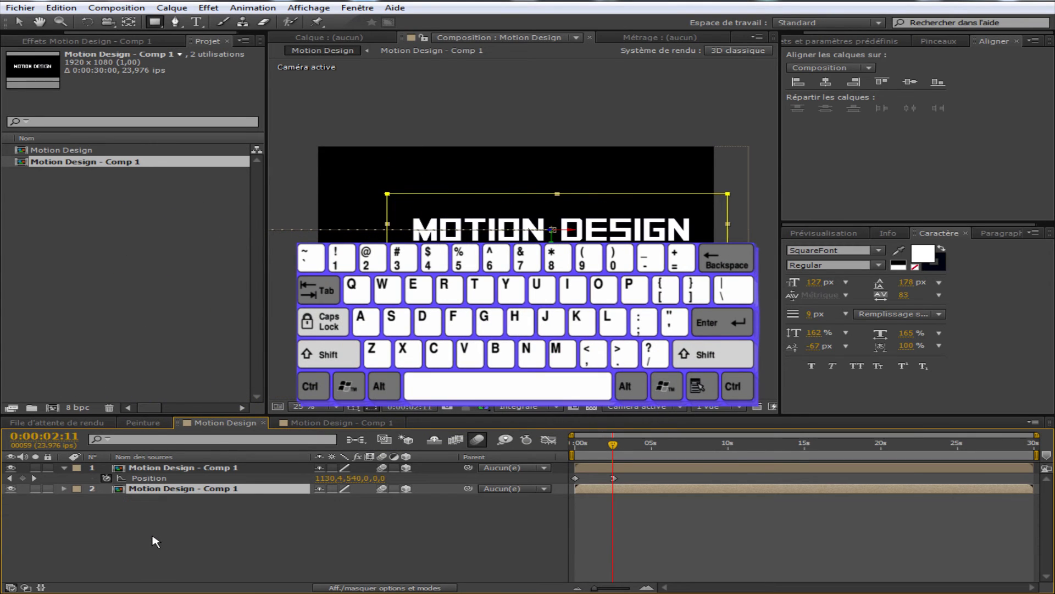
{"action": "key", "text": "m"}
{"action": "key", "text": "m"}
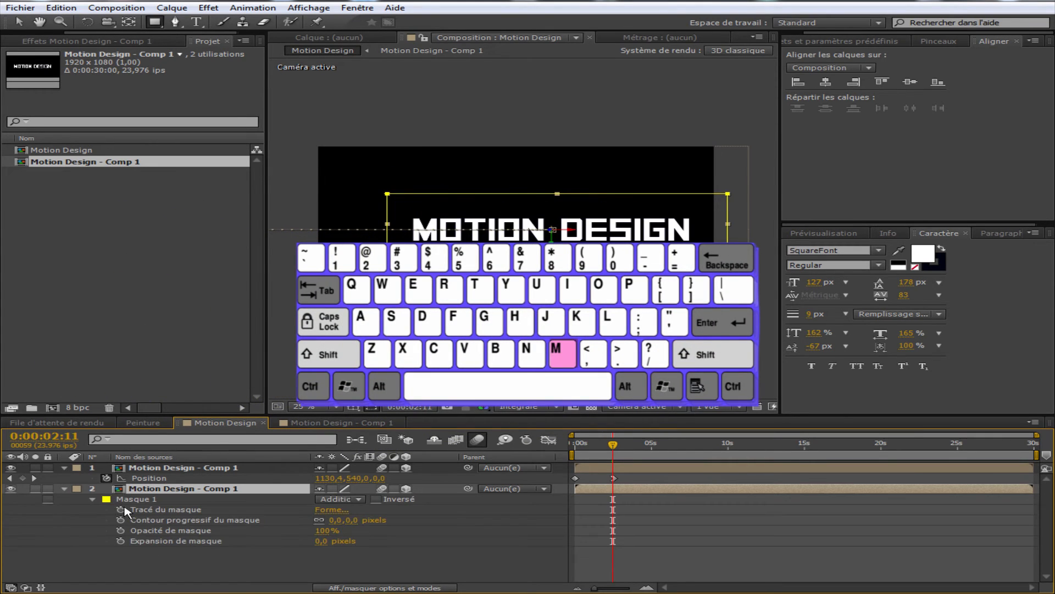
{"action": "key", "text": "m"}
{"action": "key", "text": "m"}
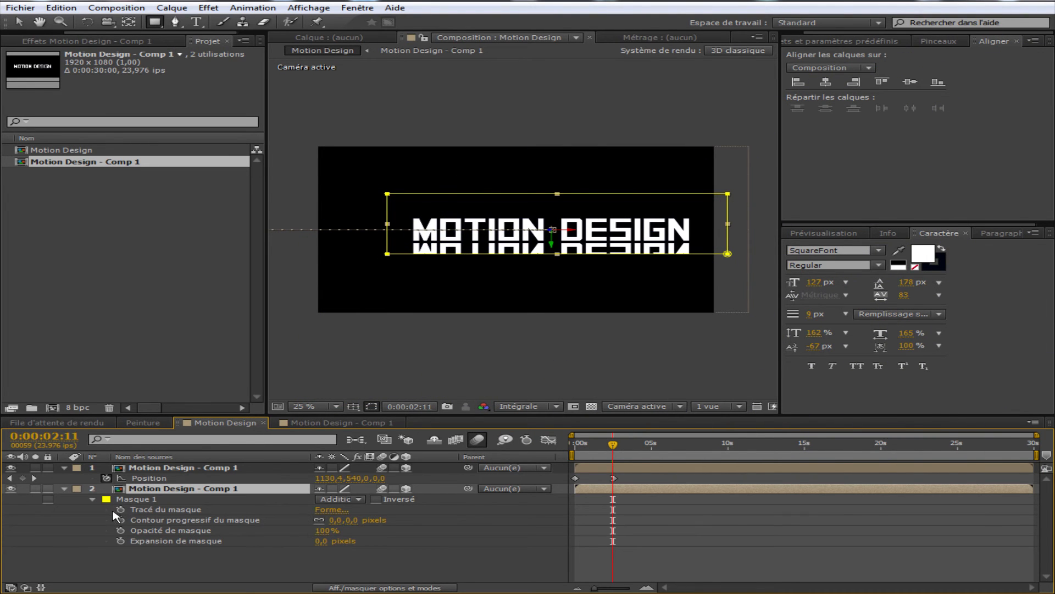
Set Masque 1's feather to 141 pixels and its expansion to -77 pixels to fade the reflection, and deselect the layer.
{"action": "left_click", "coordinate": [158, 520]}
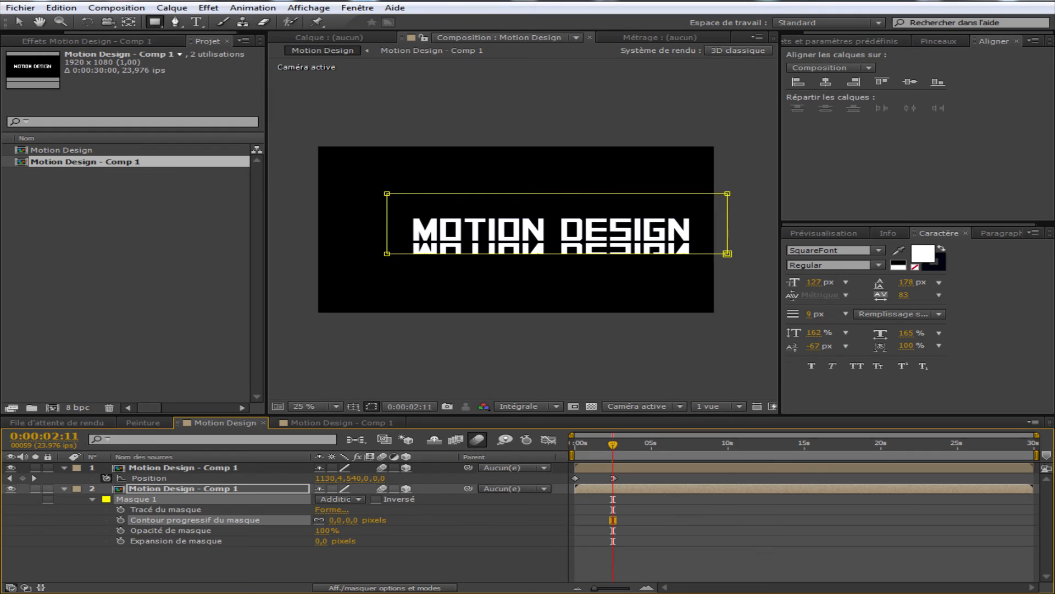
{"action": "left_click_drag", "start_coordinate": [337, 520], "coordinate": [397, 528]}
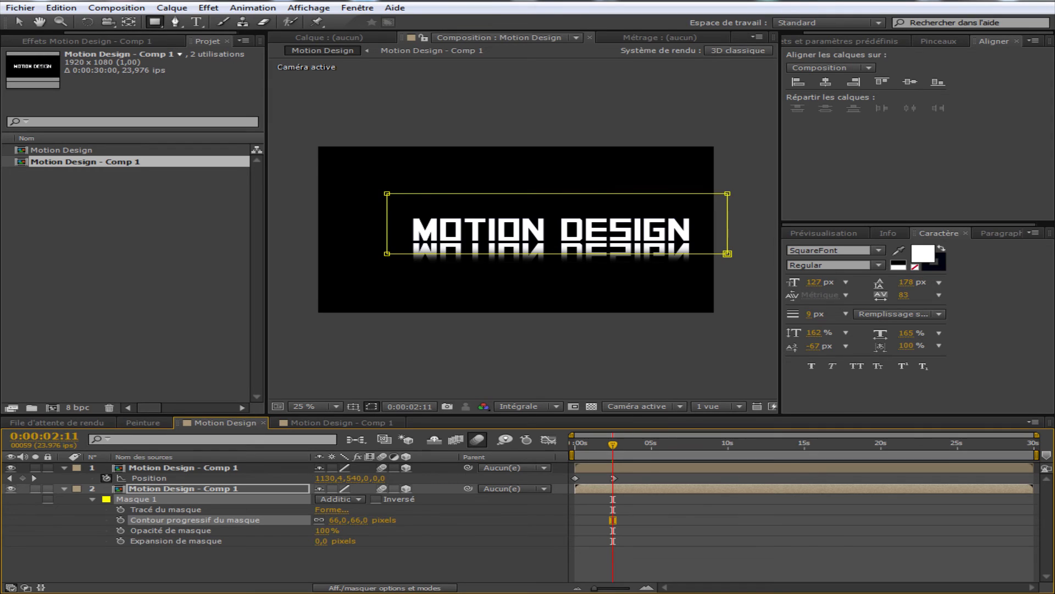
{"action": "left_click_drag", "start_coordinate": [321, 541], "coordinate": [309, 541]}
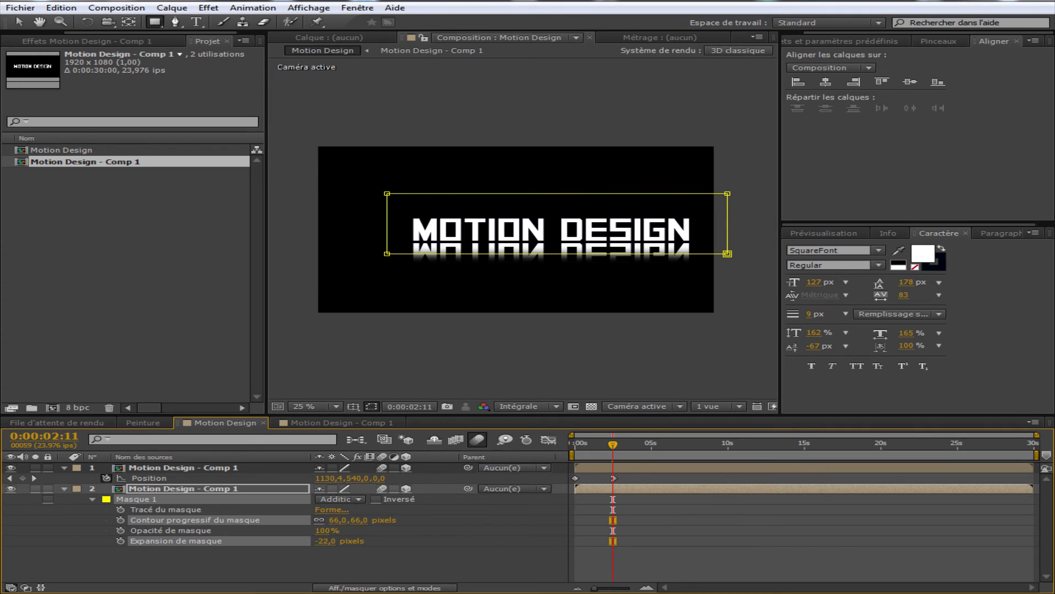
{"action": "left_click", "coordinate": [296, 544]}
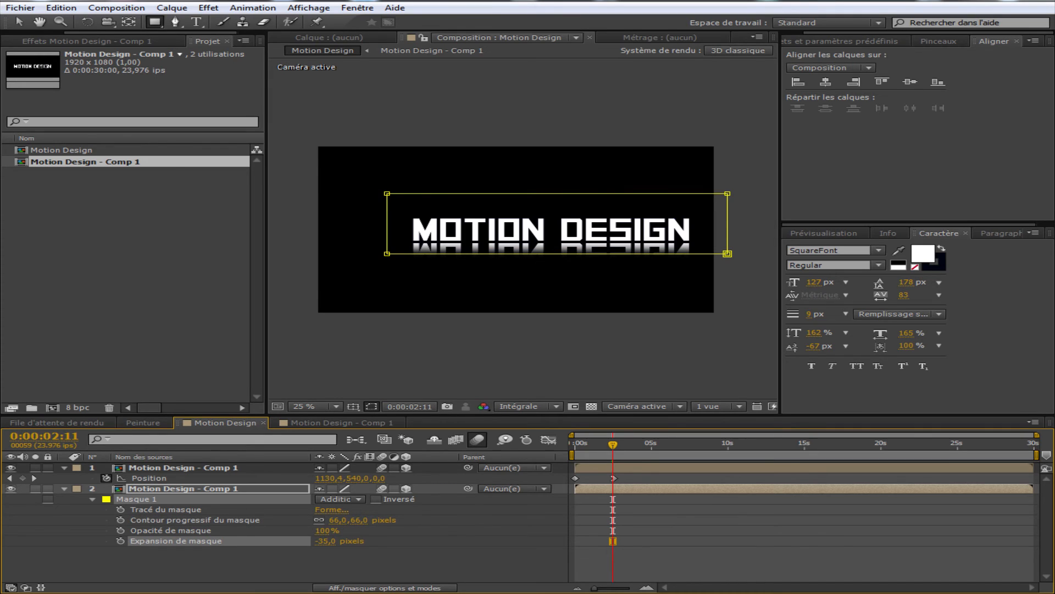
{"action": "left_click_drag", "start_coordinate": [336, 520], "coordinate": [421, 514]}
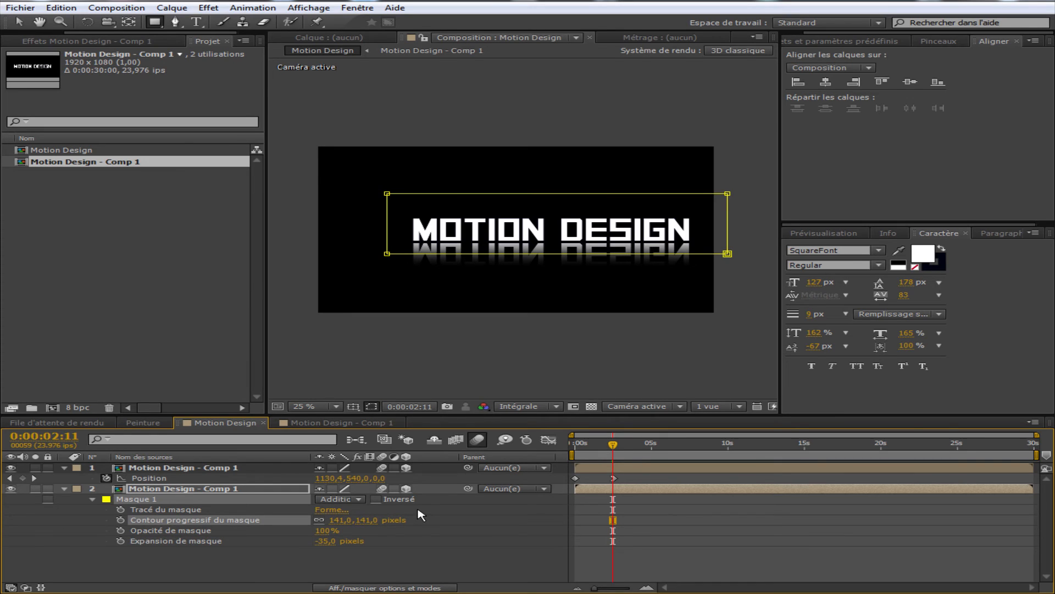
{"action": "left_click_drag", "start_coordinate": [325, 542], "coordinate": [296, 543]}
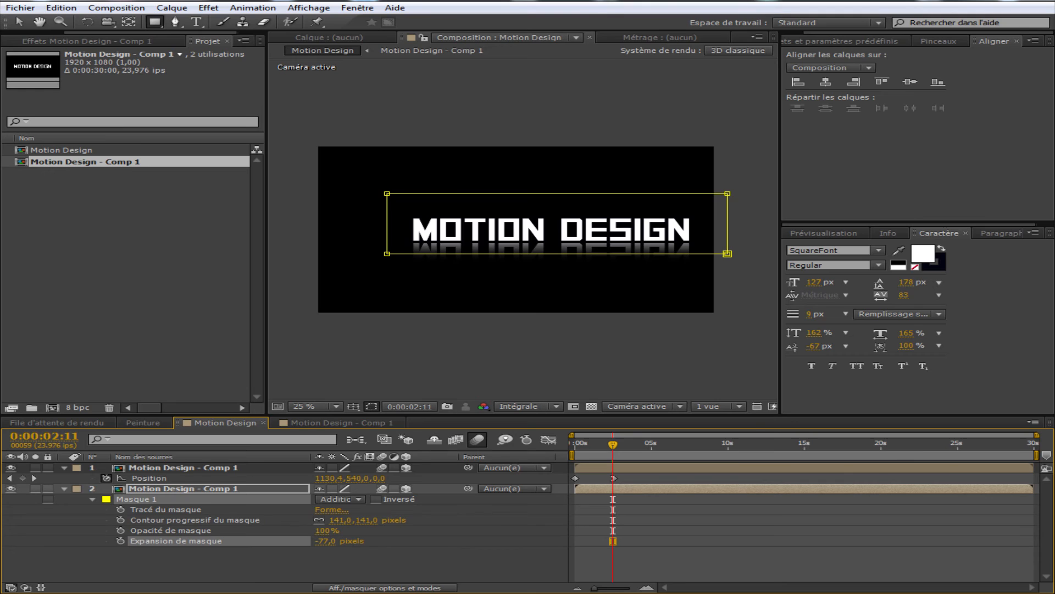
{"action": "left_click", "coordinate": [19, 21]}
{"action": "left_click", "coordinate": [388, 91]}
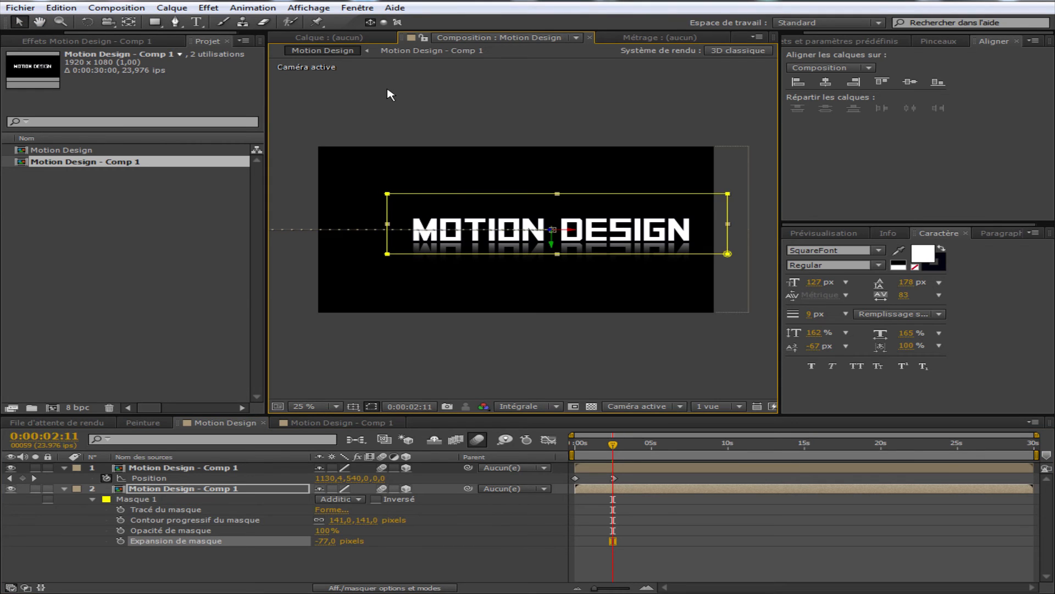
{"action": "left_click", "coordinate": [388, 90]}
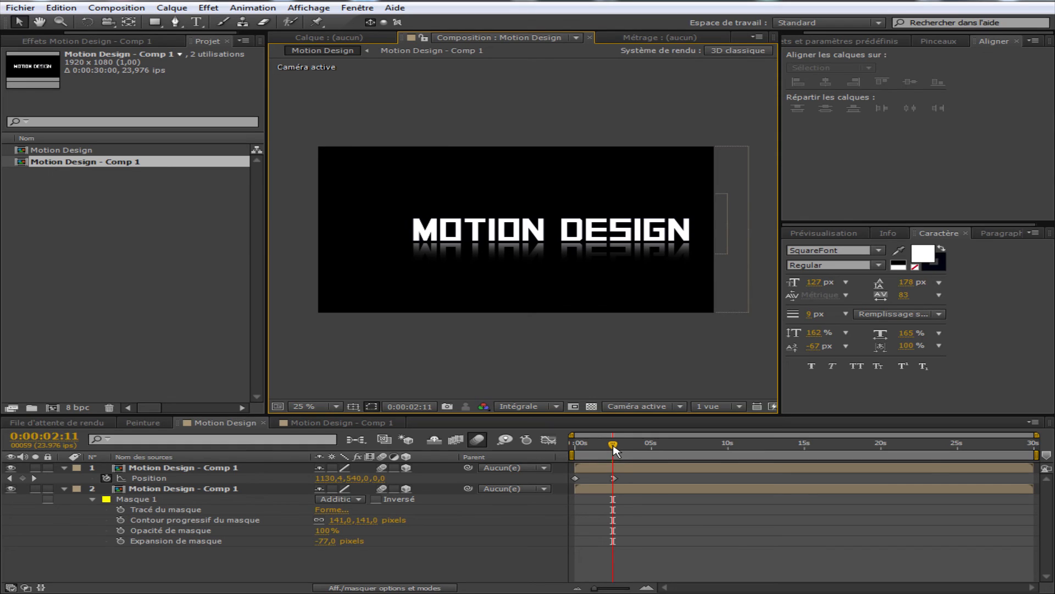
Play back the slide-in from 0:00:00:00 to check the title with its faded reflection.
{"action": "left_click_drag", "start_coordinate": [613, 448], "coordinate": [574, 448]}
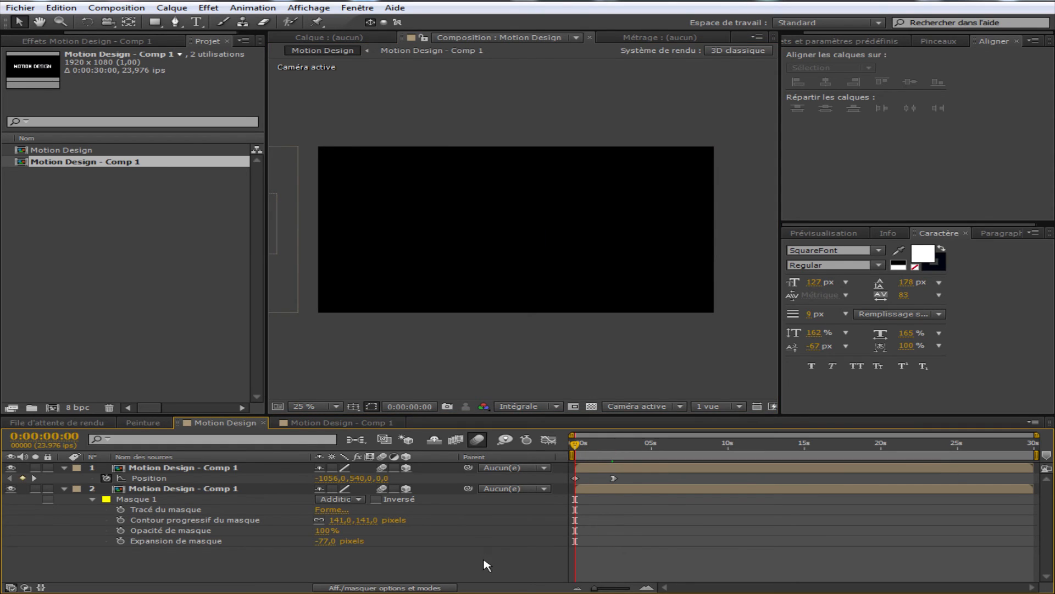
{"action": "key", "text": "space"}
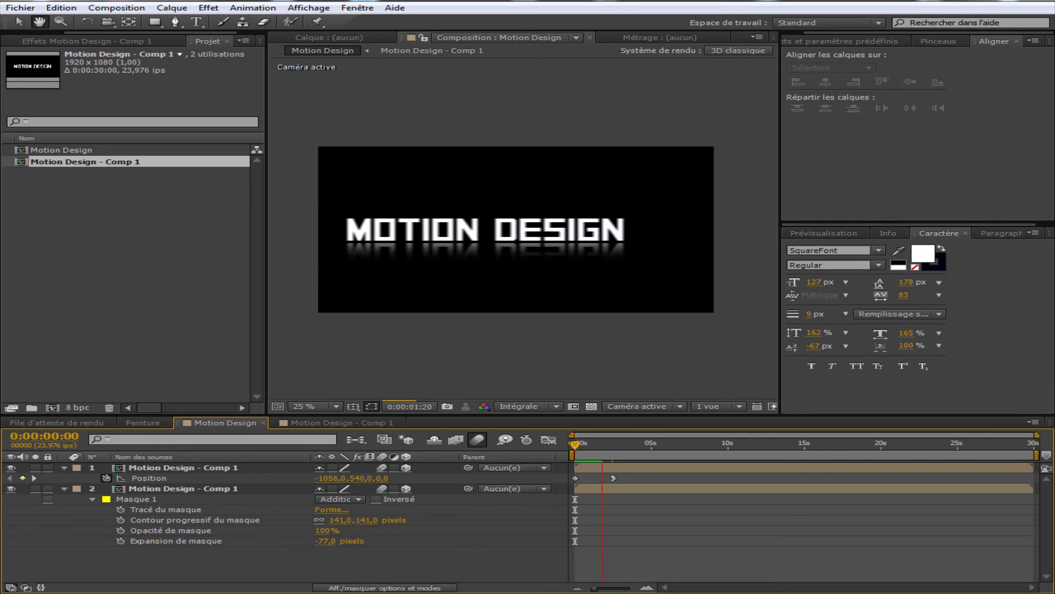
{"action": "key", "text": "space"}
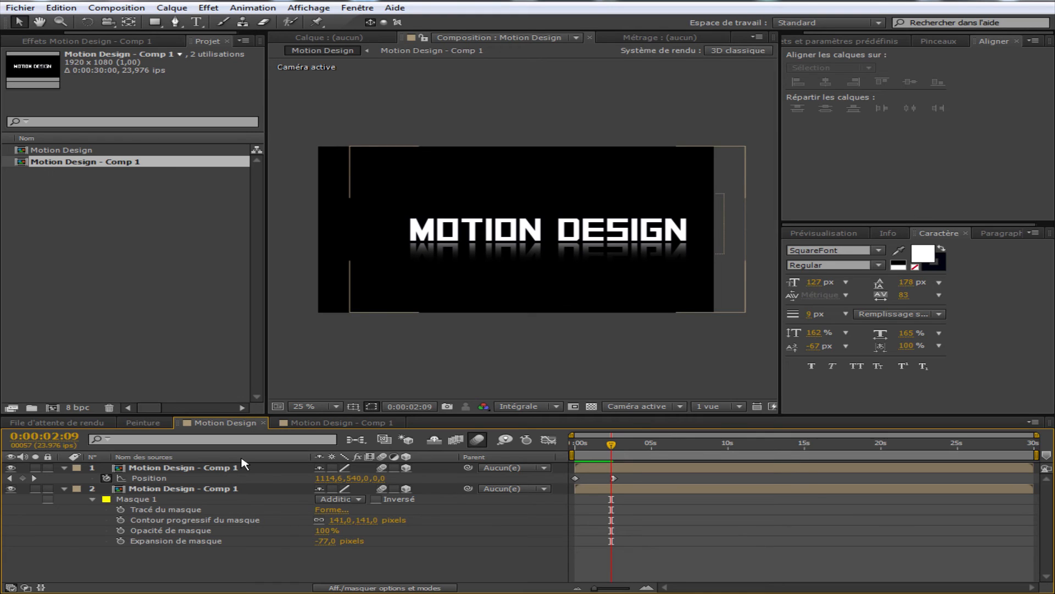
Replace the title text in Motion Design - Comp 1 with DANCE, and return to the Motion Design composition to check the reflection.
{"action": "left_click", "coordinate": [310, 426]}
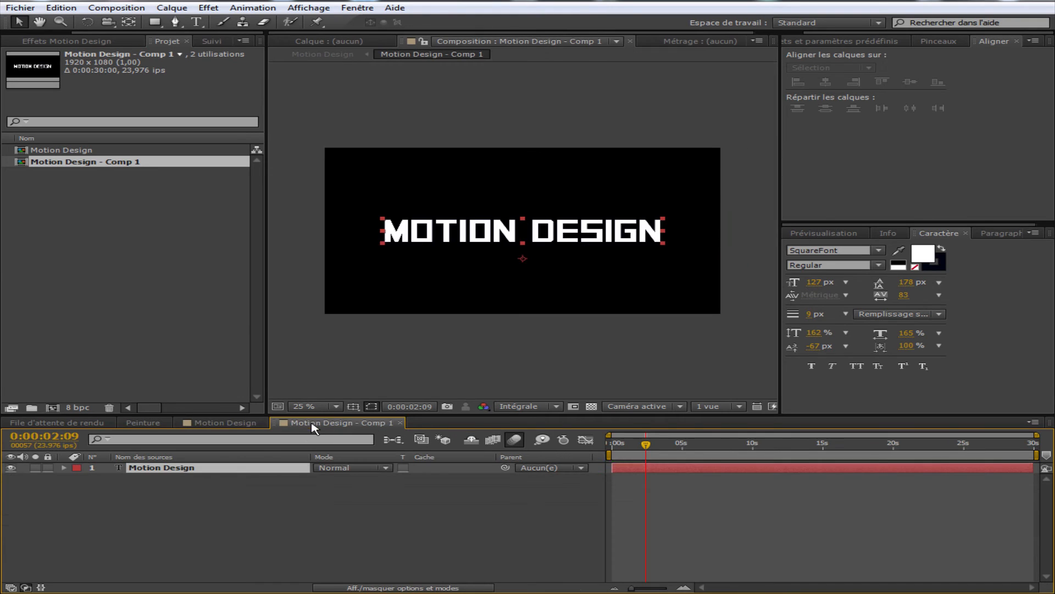
{"action": "double_click", "coordinate": [207, 469]}
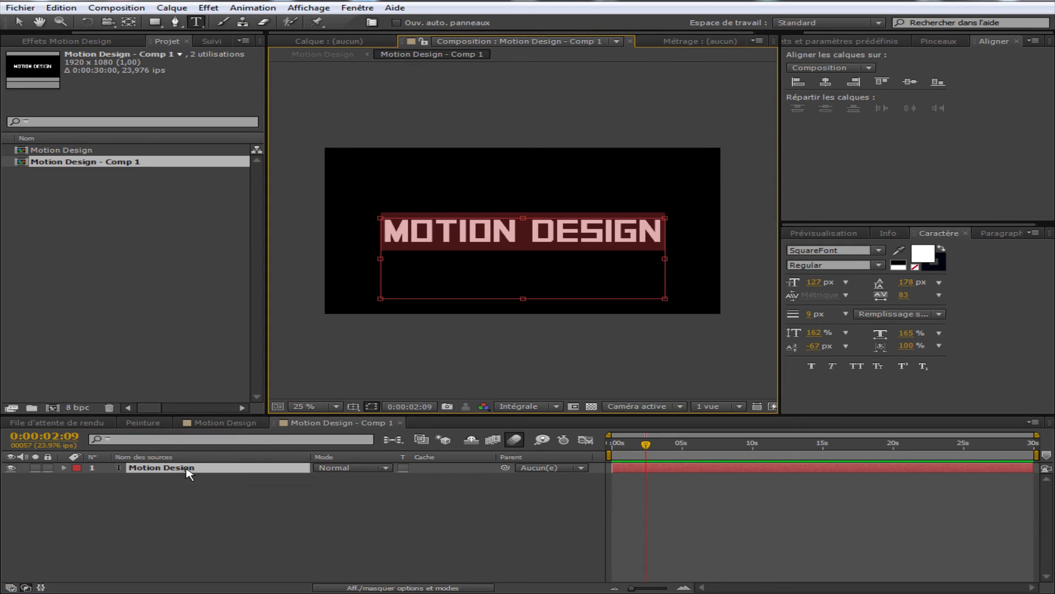
{"action": "type", "text": "DANCE"}
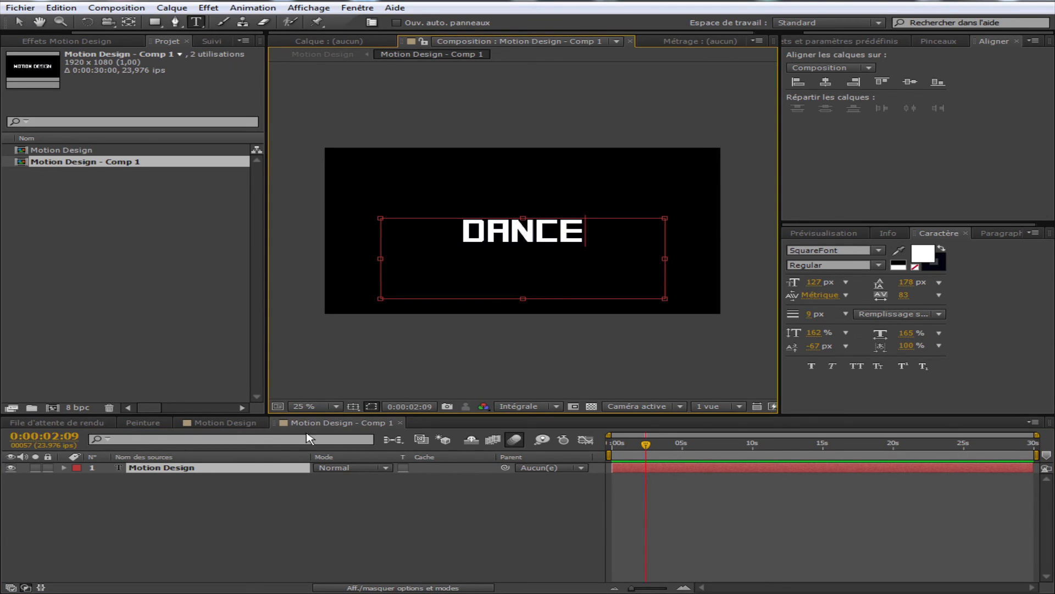
{"action": "left_click", "coordinate": [239, 428]}
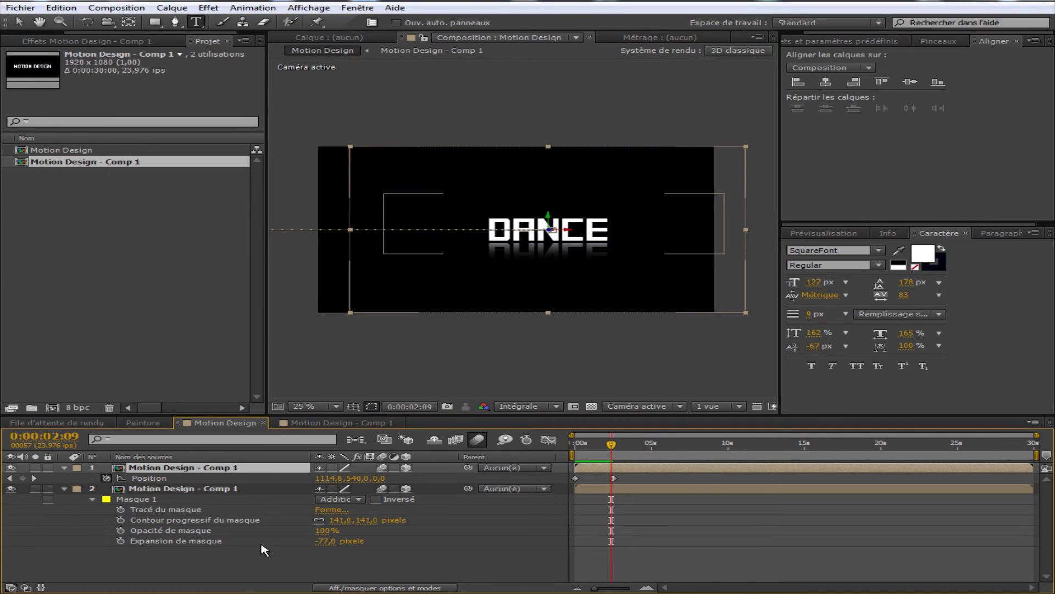
{"action": "left_click", "coordinate": [242, 568]}
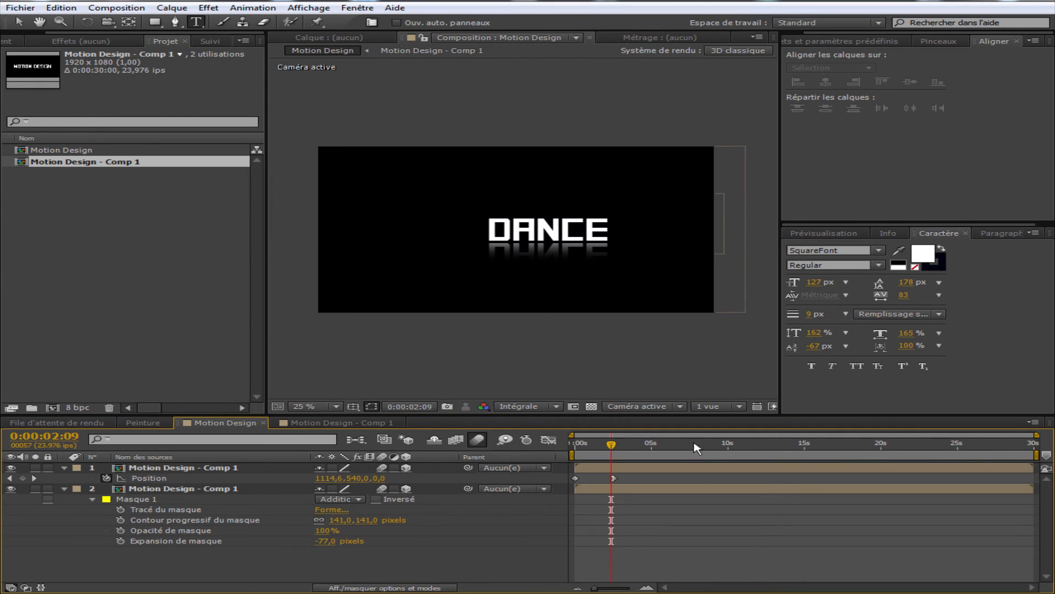
Preview the DANCE slide-in from the start, and trim the work area to about 3 seconds, just past the last position keyframe.
{"action": "left_click_drag", "start_coordinate": [612, 444], "coordinate": [575, 444]}
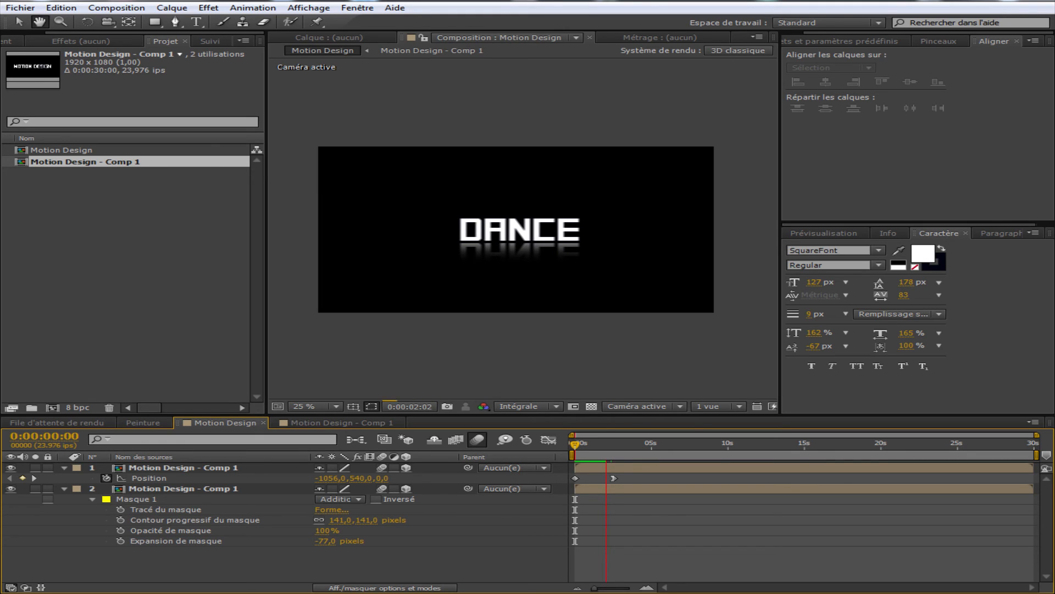
{"action": "key", "text": "ctrl+t"}
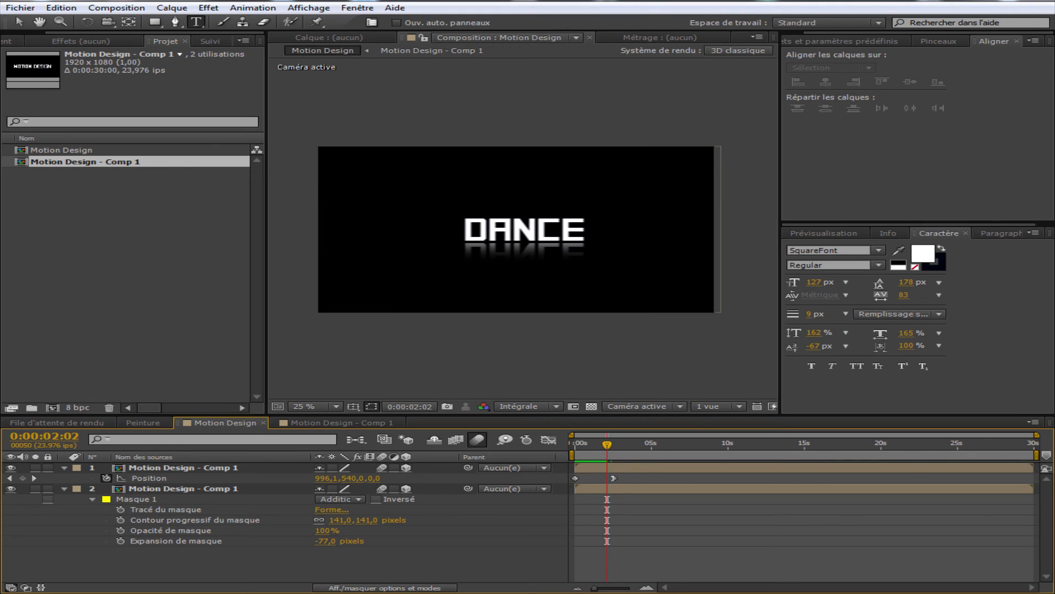
{"action": "mouse_move", "coordinate": [1036, 454]}
{"action": "left_mouse_down"}
{"action": "mouse_move", "coordinate": [656, 455]}
{"action": "mouse_move", "coordinate": [1043, 453]}
{"action": "left_mouse_up"}
{"action": "left_click", "coordinate": [611, 452]}
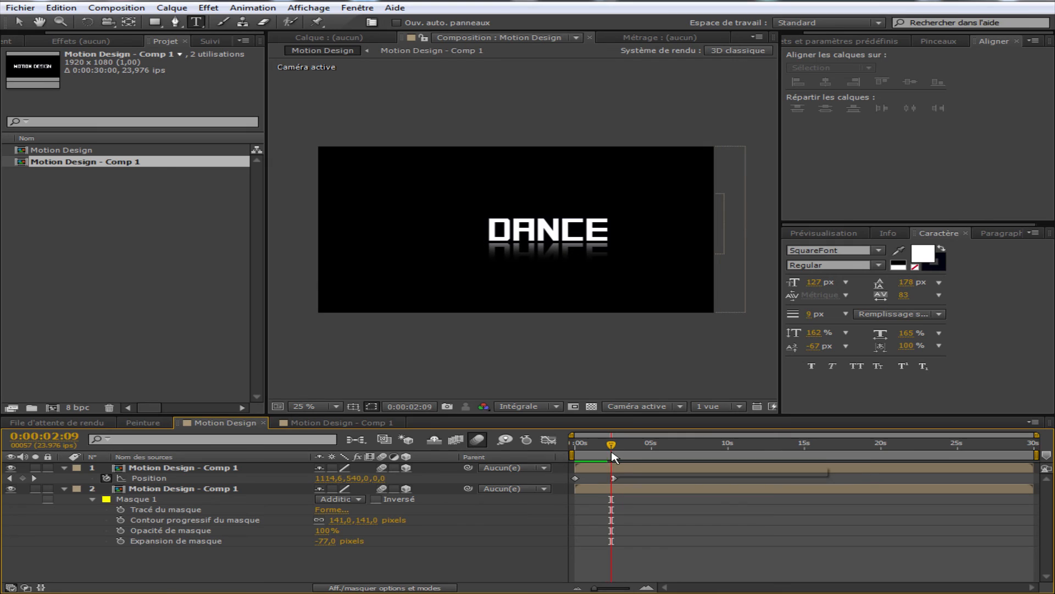
{"action": "mouse_move", "coordinate": [1036, 455]}
{"action": "left_mouse_down"}
{"action": "mouse_move", "coordinate": [653, 455]}
{"action": "mouse_move", "coordinate": [623, 465]}
{"action": "left_mouse_up"}
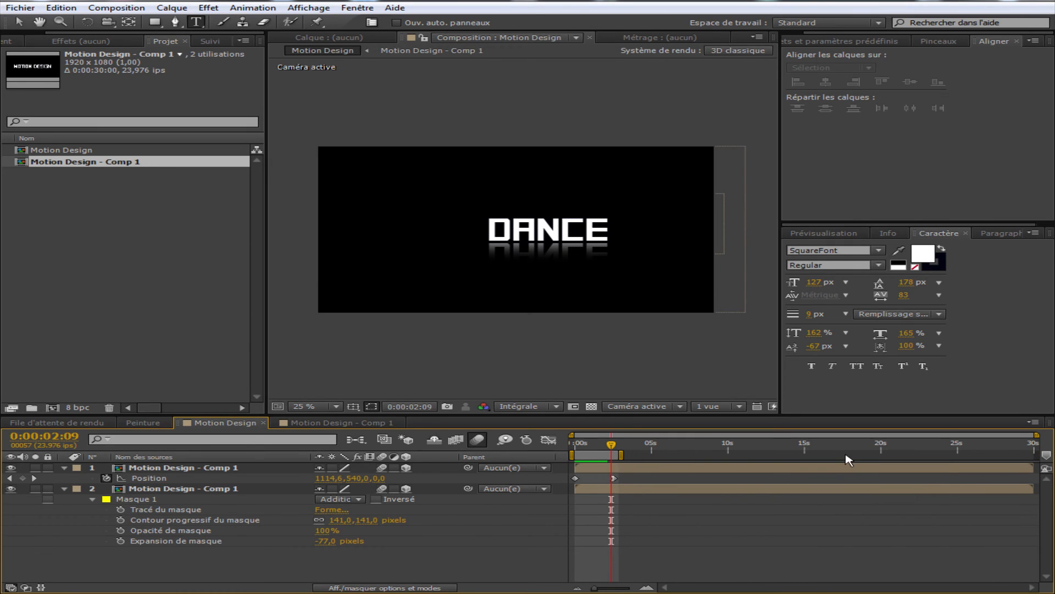
{"action": "left_click_drag", "start_coordinate": [1037, 434], "coordinate": [630, 434]}
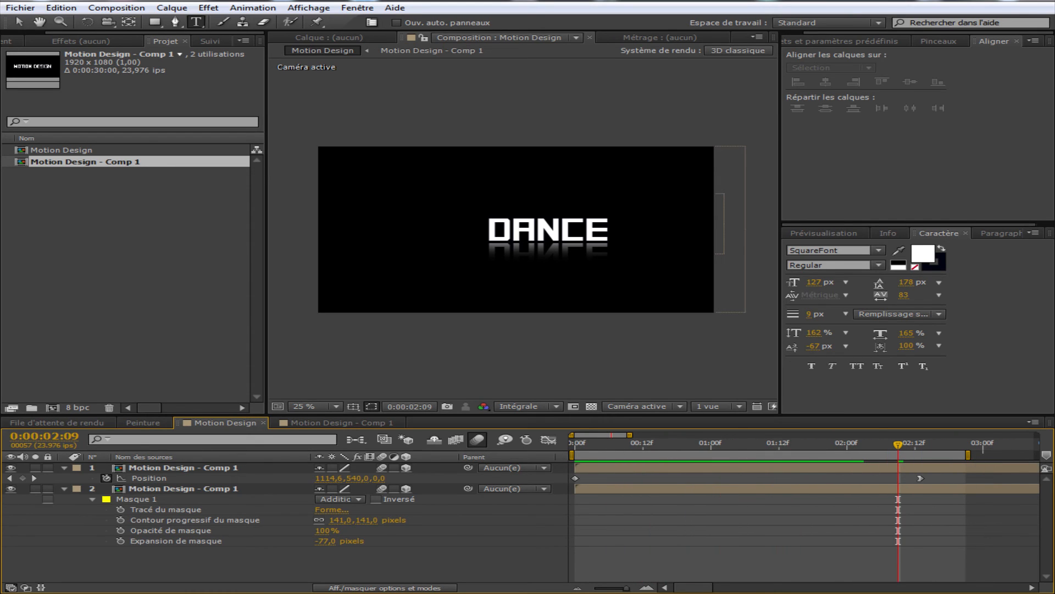
{"action": "left_click_drag", "start_coordinate": [967, 454], "coordinate": [991, 454]}
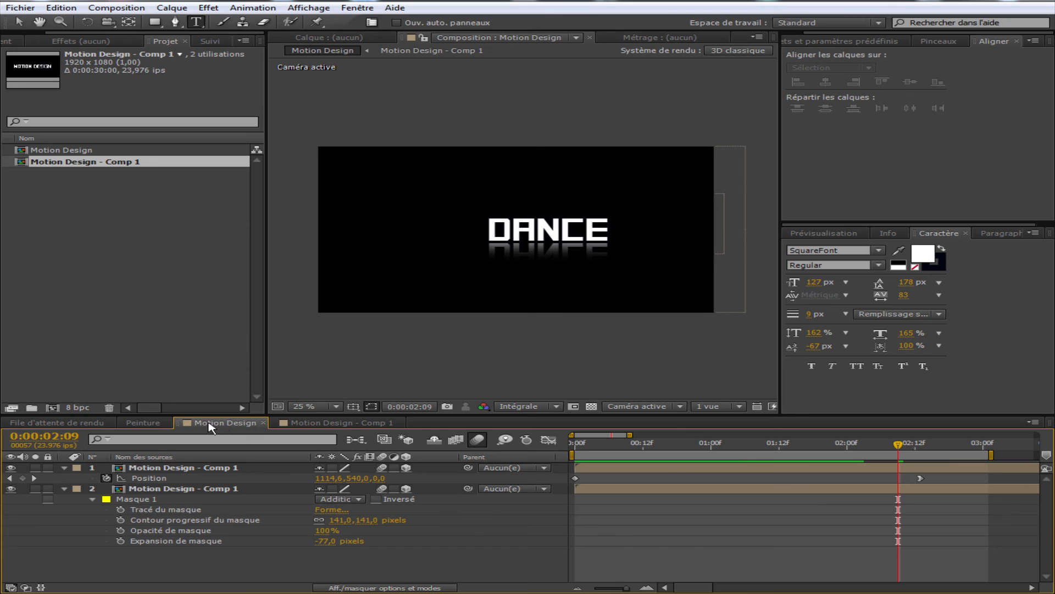
Collapse both layers' properties and send the Motion Design composition to the render queue as a pre-render.
{"action": "left_click", "coordinate": [64, 467]}
{"action": "left_click", "coordinate": [64, 478]}
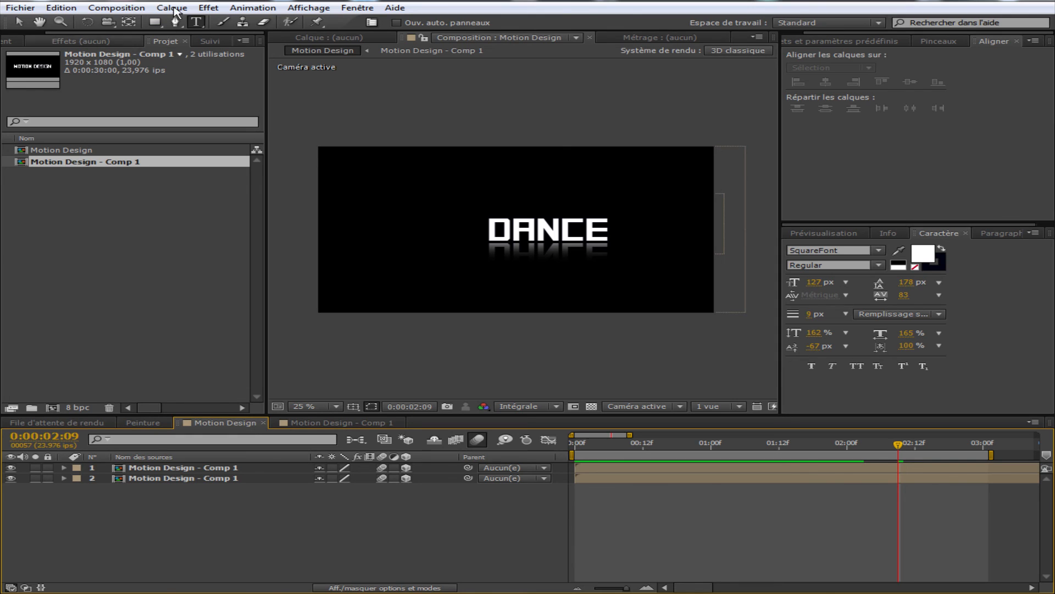
{"action": "left_click", "coordinate": [119, 8]}
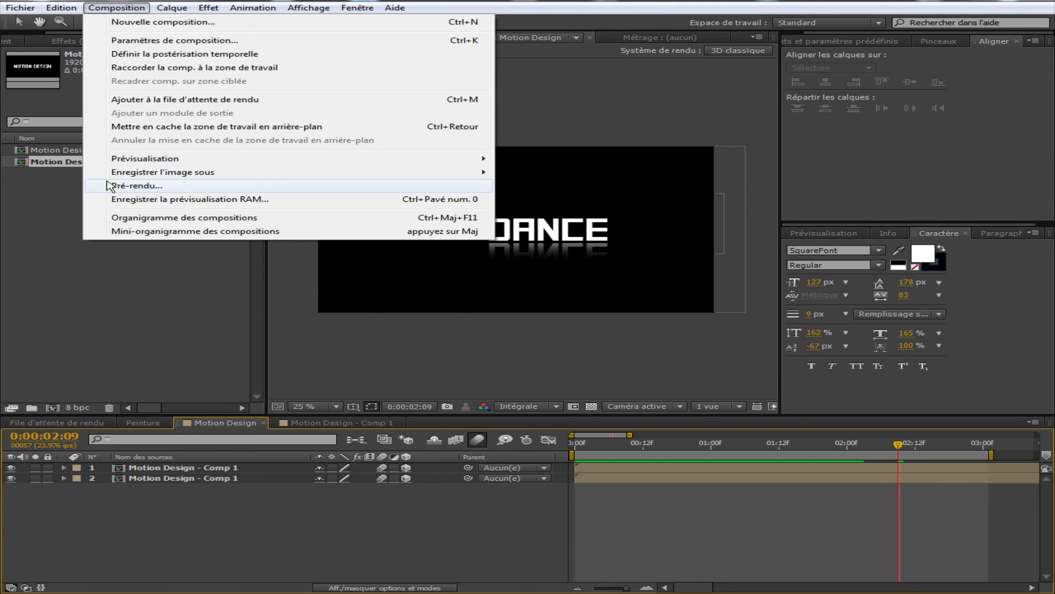
{"action": "left_click", "coordinate": [193, 187]}
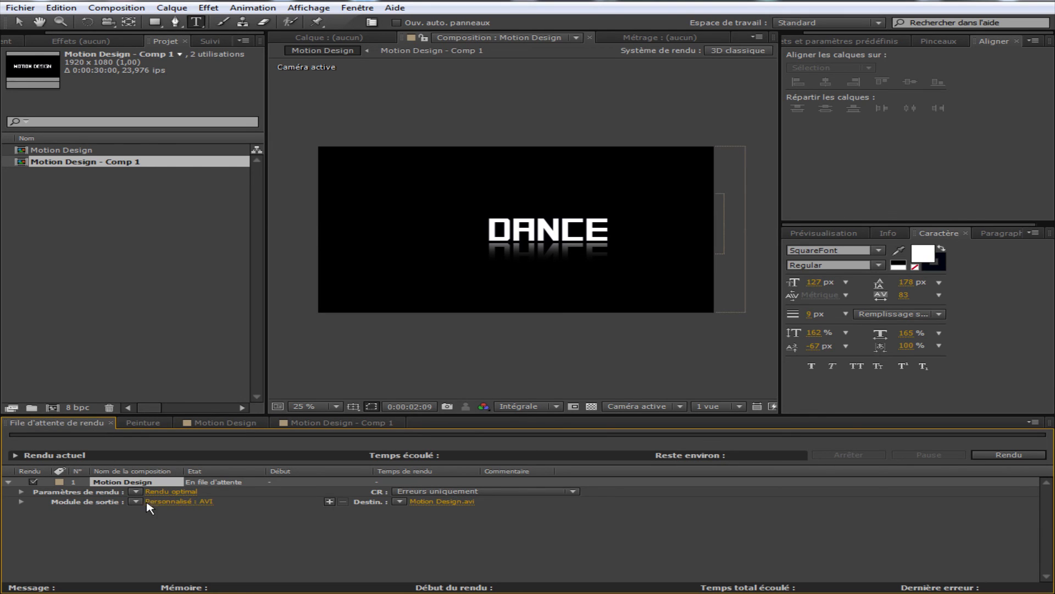
In the queued item's output module settings, review the formats and set the post-render action to Sans.
{"action": "left_click", "coordinate": [206, 503]}
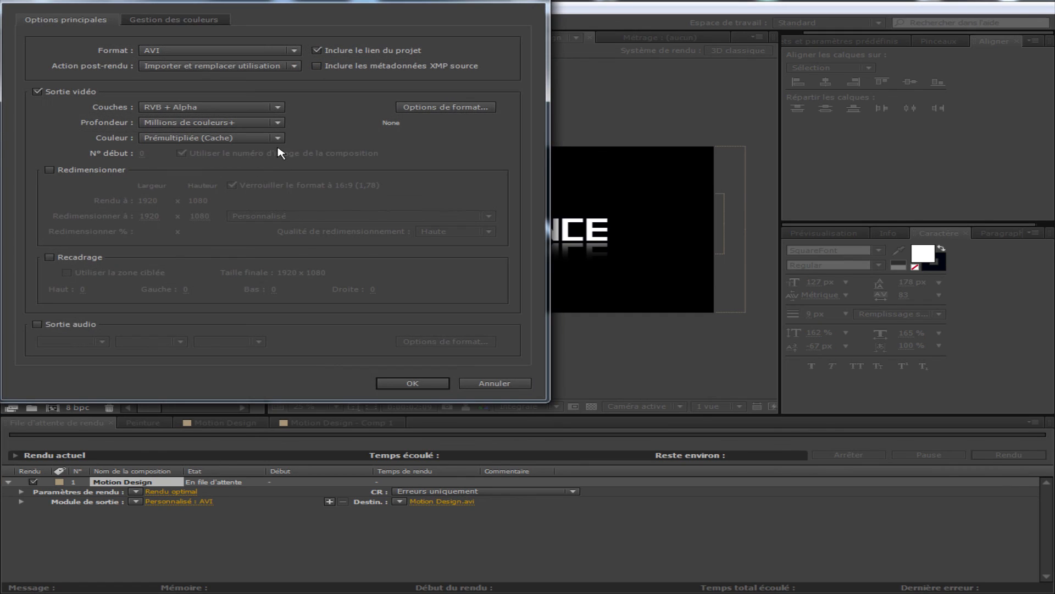
{"action": "left_click_drag", "start_coordinate": [253, 0], "coordinate": [525, 63]}
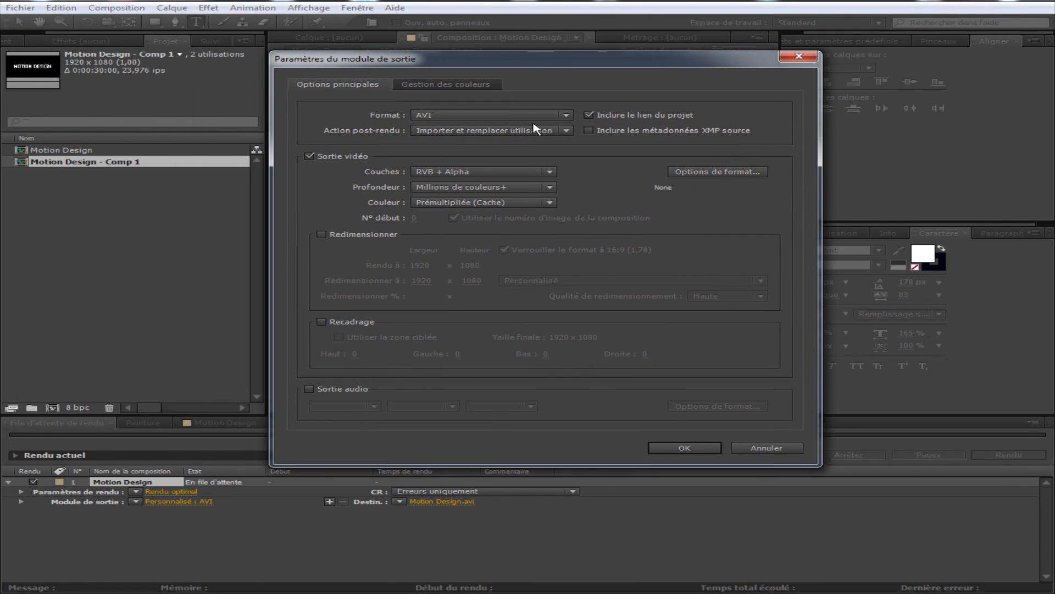
{"action": "left_click", "coordinate": [527, 120]}
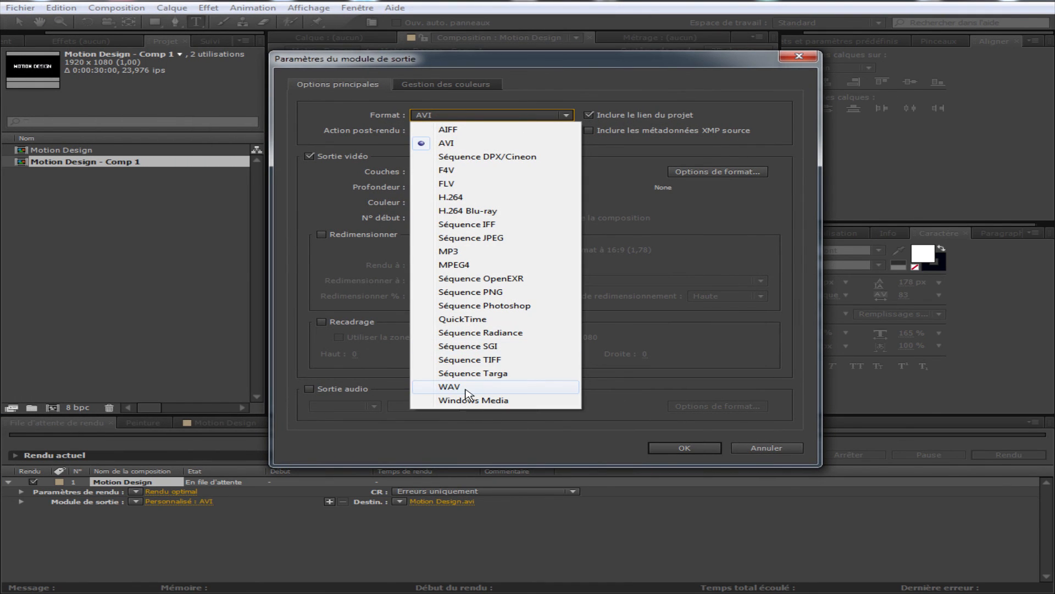
{"action": "left_click", "coordinate": [581, 98]}
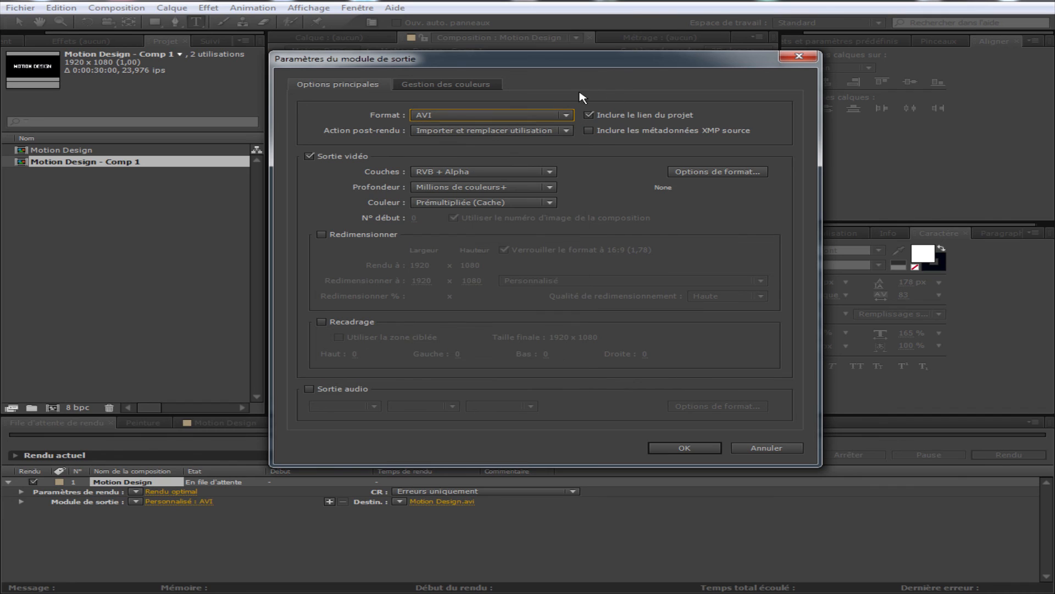
{"action": "left_click", "coordinate": [541, 132]}
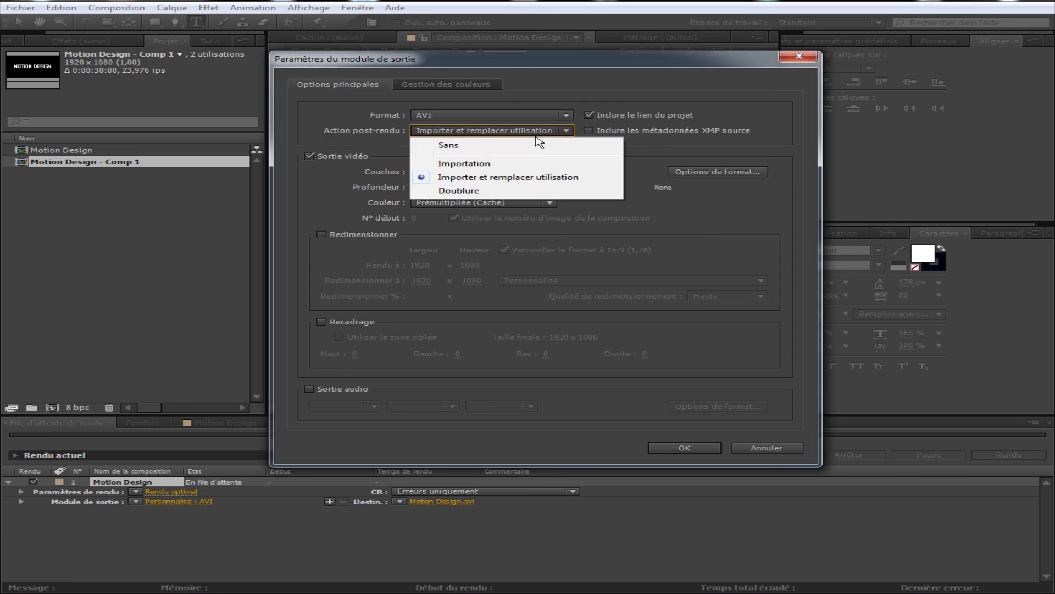
{"action": "left_click", "coordinate": [536, 146]}
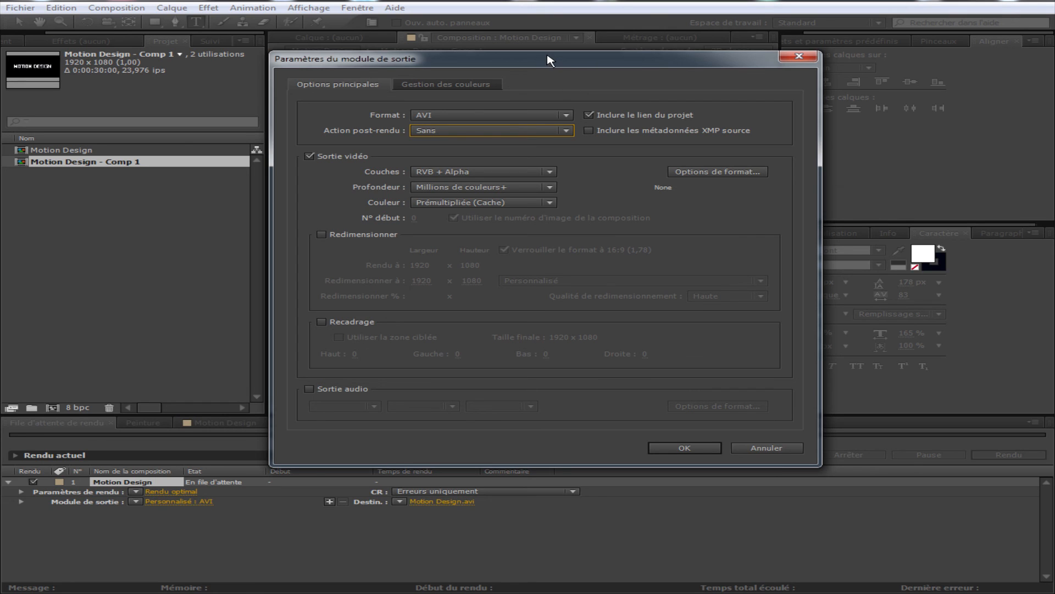
Reselect AVI as the output format, try Importer et remplacer utilisation as the post-render action, and return it to Sans.
{"action": "left_click_drag", "start_coordinate": [549, 55], "coordinate": [558, 56]}
{"action": "left_click", "coordinate": [548, 131]}
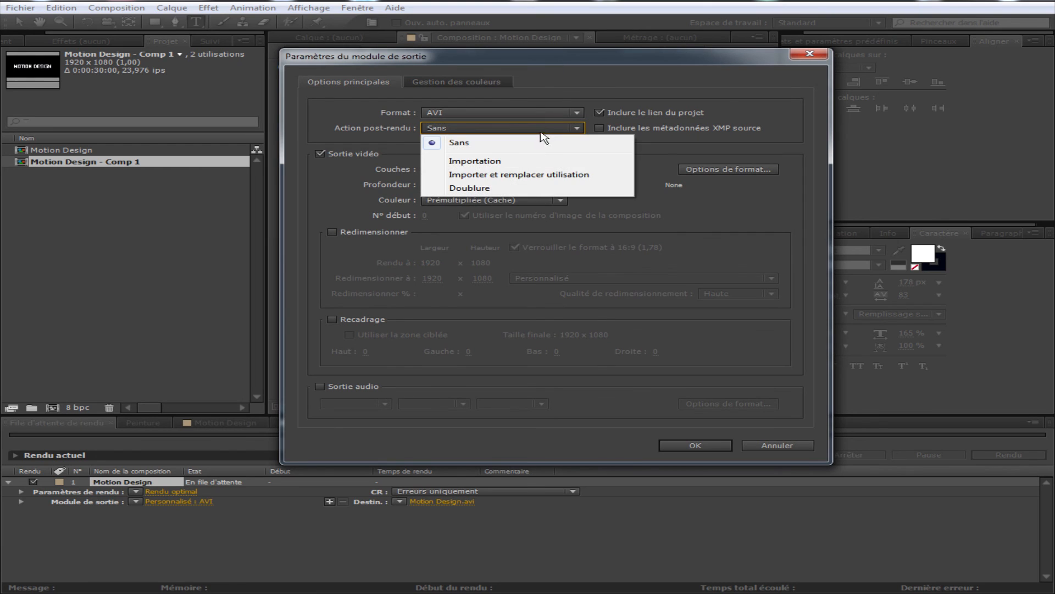
{"action": "left_click", "coordinate": [553, 98]}
{"action": "left_click", "coordinate": [555, 113]}
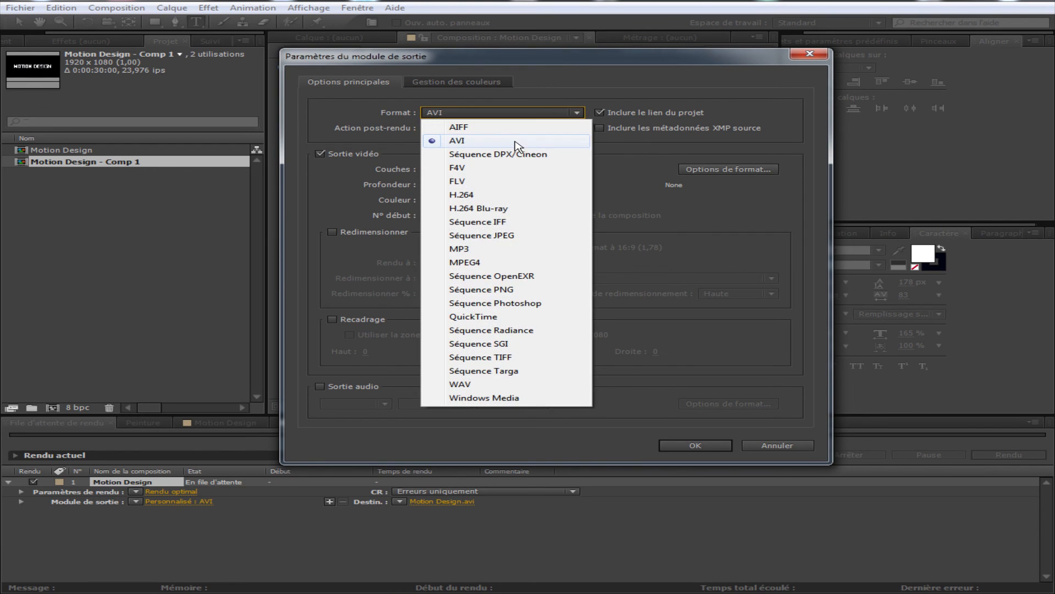
{"action": "left_click", "coordinate": [517, 144]}
{"action": "left_click", "coordinate": [513, 130]}
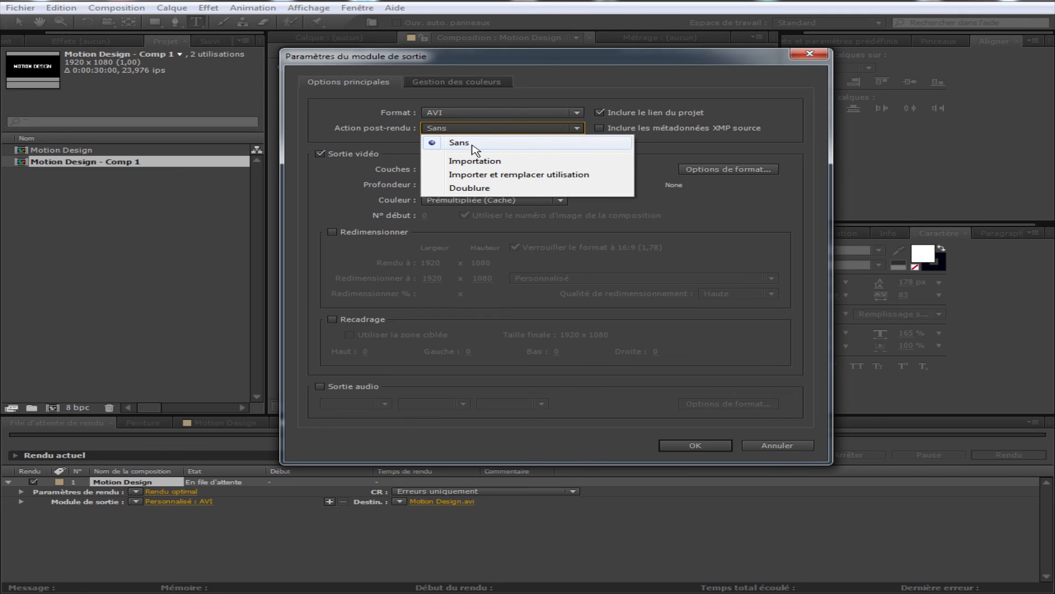
{"action": "left_click", "coordinate": [479, 174]}
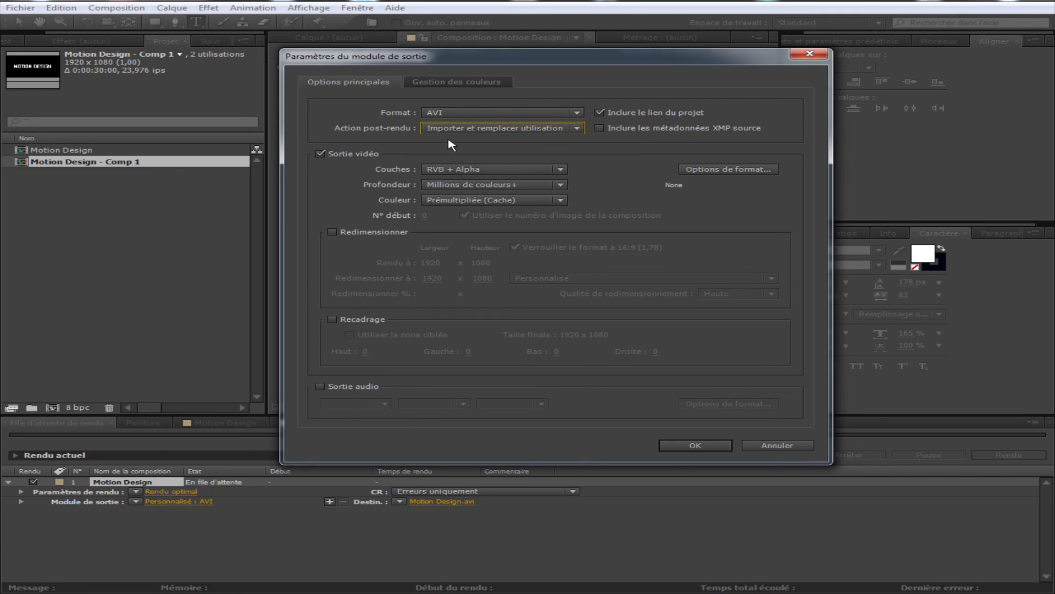
{"action": "left_click", "coordinate": [528, 134]}
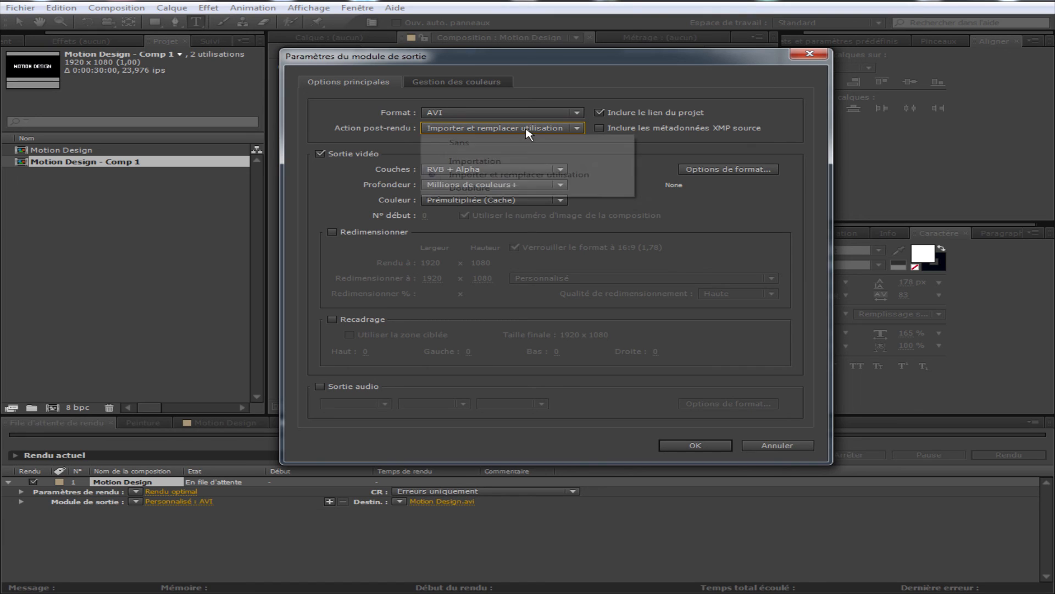
{"action": "left_click", "coordinate": [506, 143]}
{"action": "left_click", "coordinate": [506, 131]}
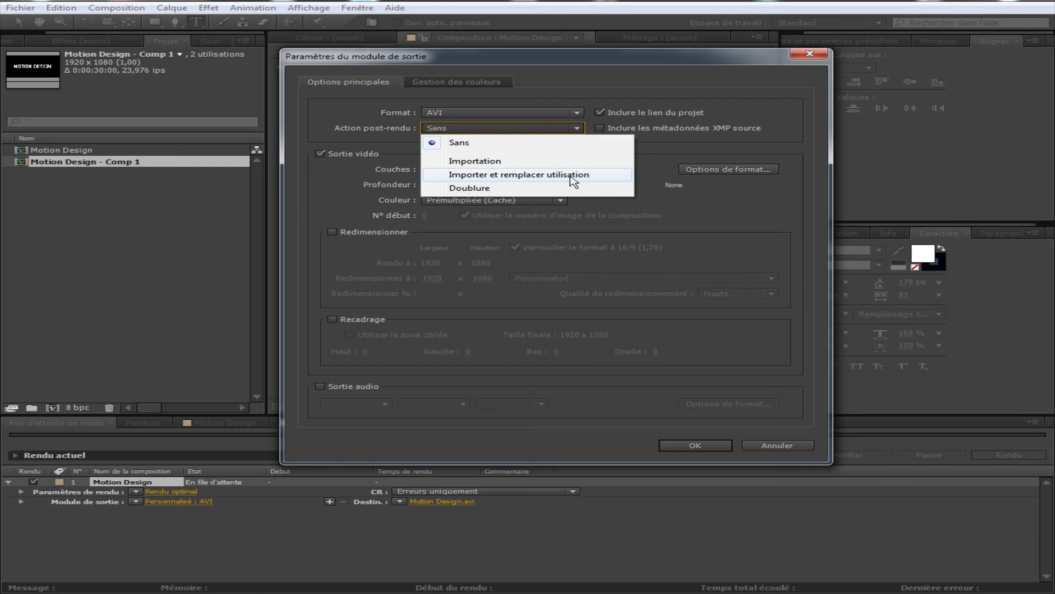
{"action": "left_click", "coordinate": [488, 147]}
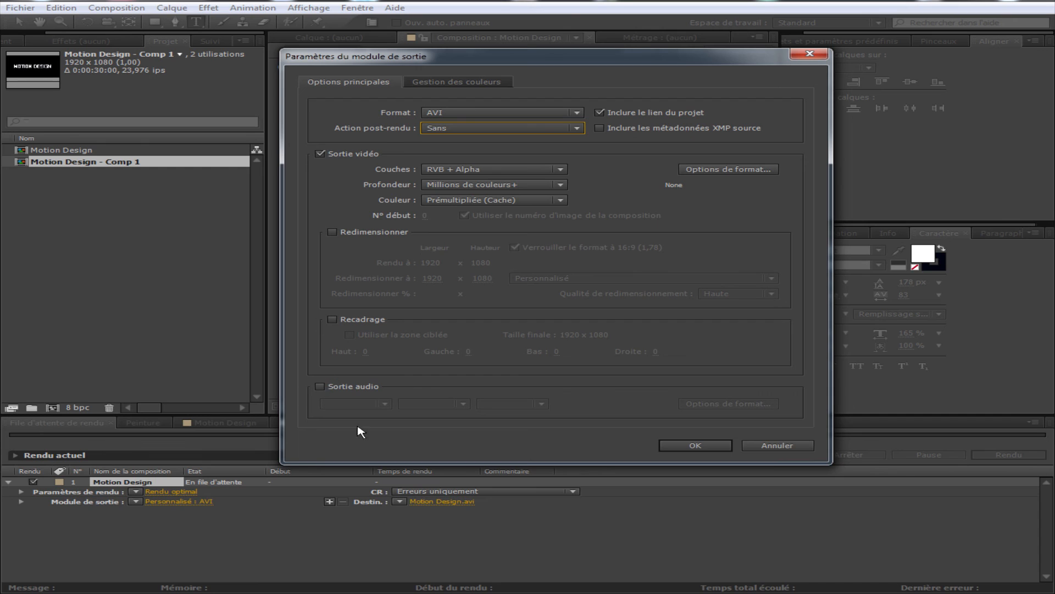
Examine the audio output settings and the list of available AVI video codecs, and close the AVI options.
{"action": "left_click", "coordinate": [319, 386]}
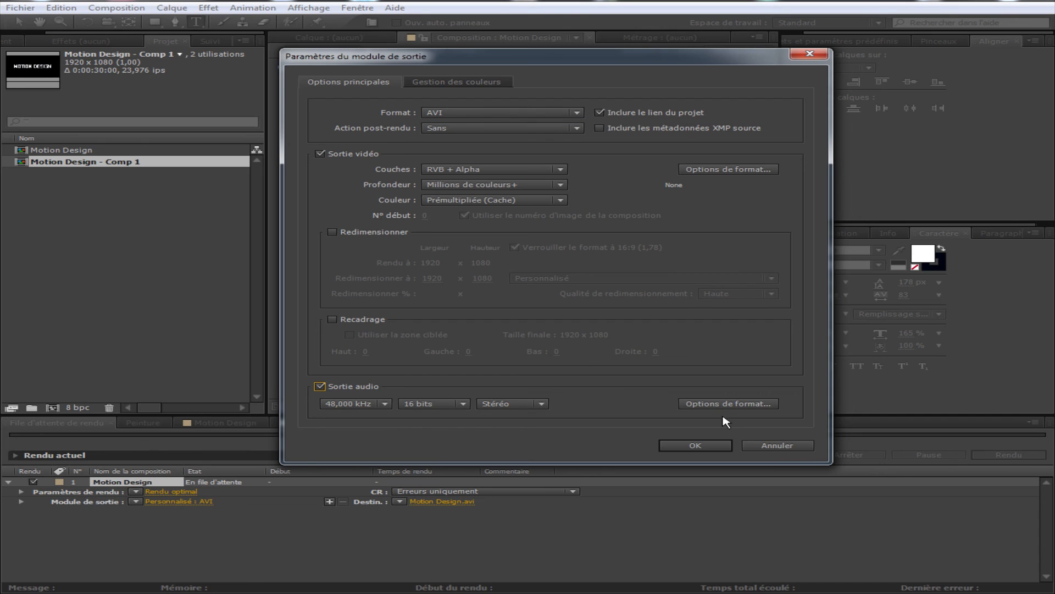
{"action": "left_click", "coordinate": [320, 387]}
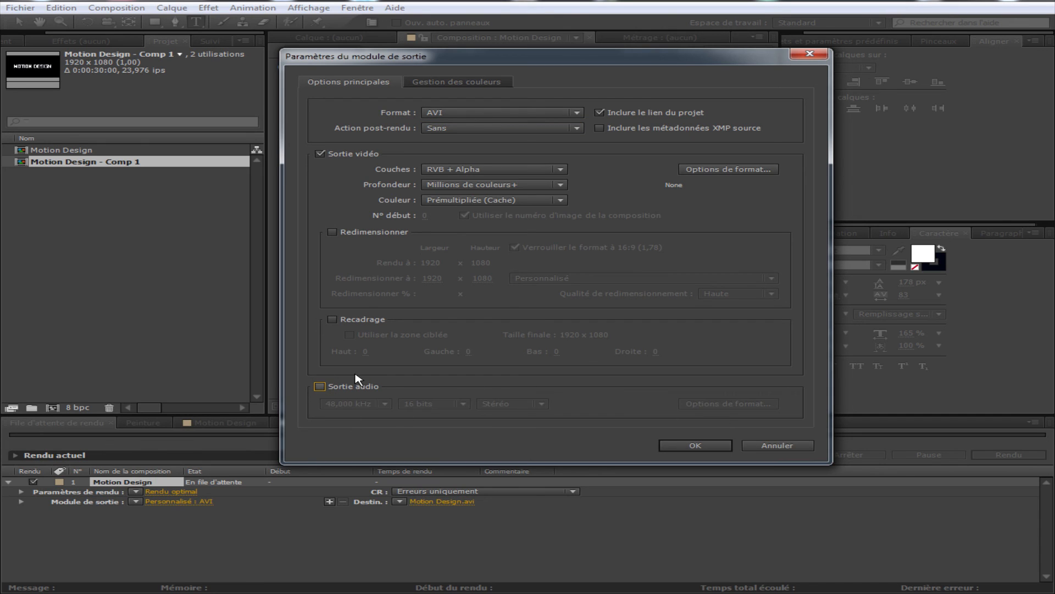
{"action": "left_click", "coordinate": [733, 168]}
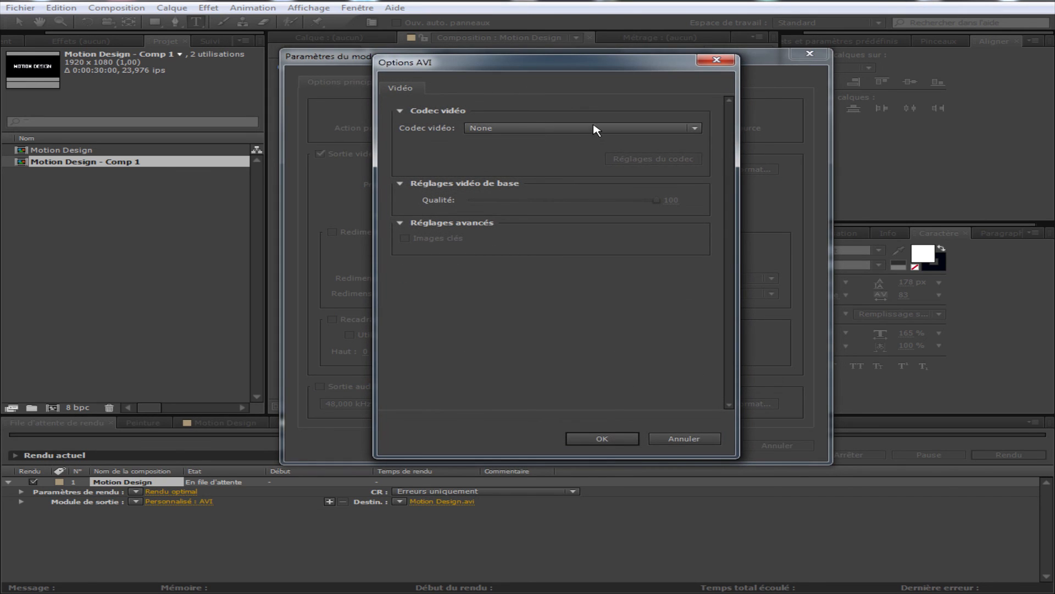
{"action": "left_click", "coordinate": [638, 128]}
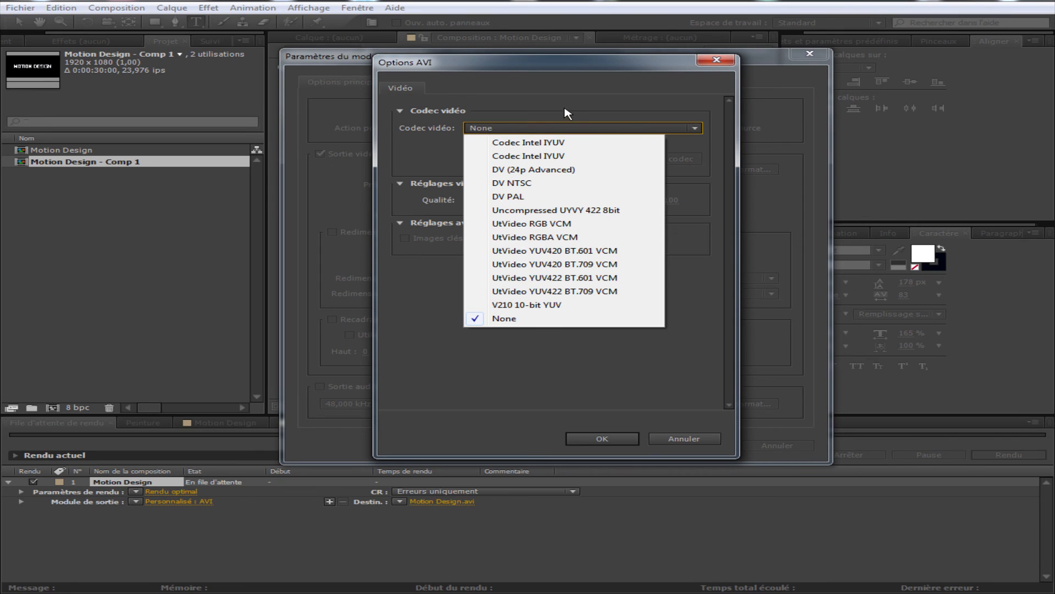
{"action": "left_click", "coordinate": [598, 108]}
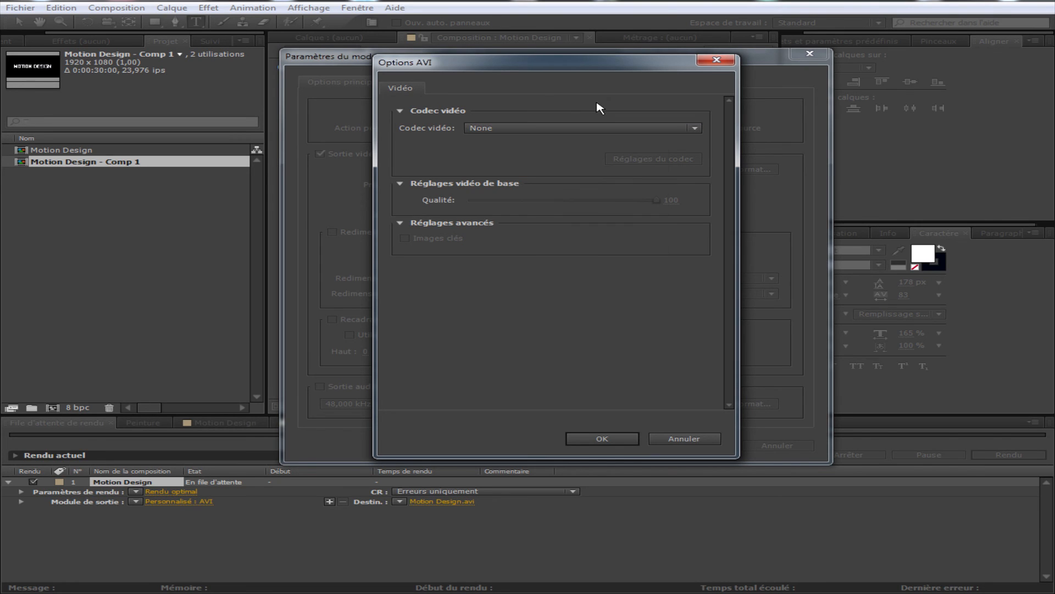
{"action": "left_click", "coordinate": [717, 60]}
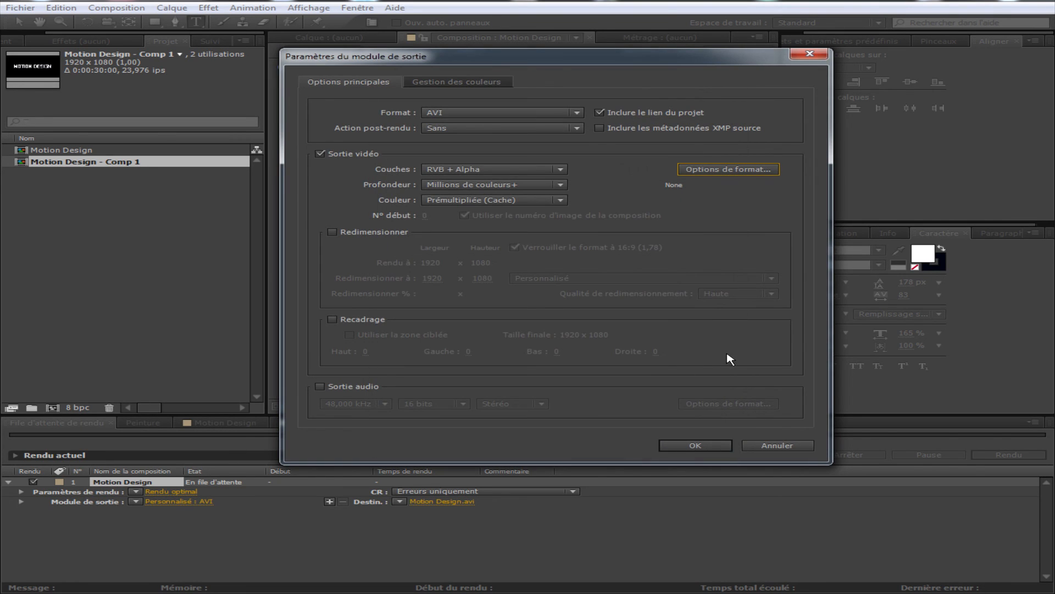
Confirm the output module settings and start rendering Motion Design.avi.
{"action": "left_click", "coordinate": [689, 442]}
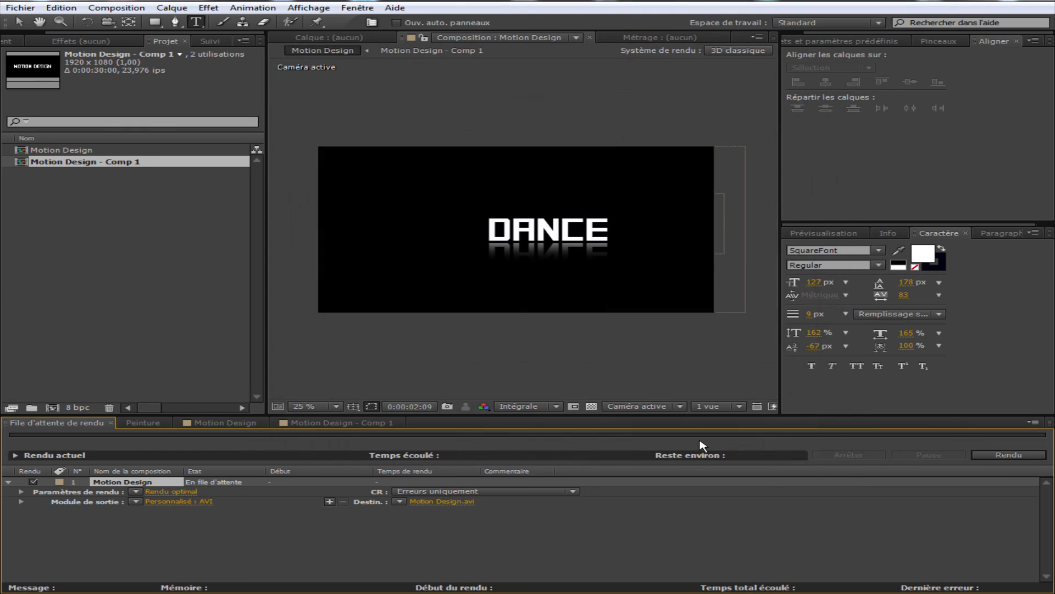
{"action": "left_click", "coordinate": [455, 526]}
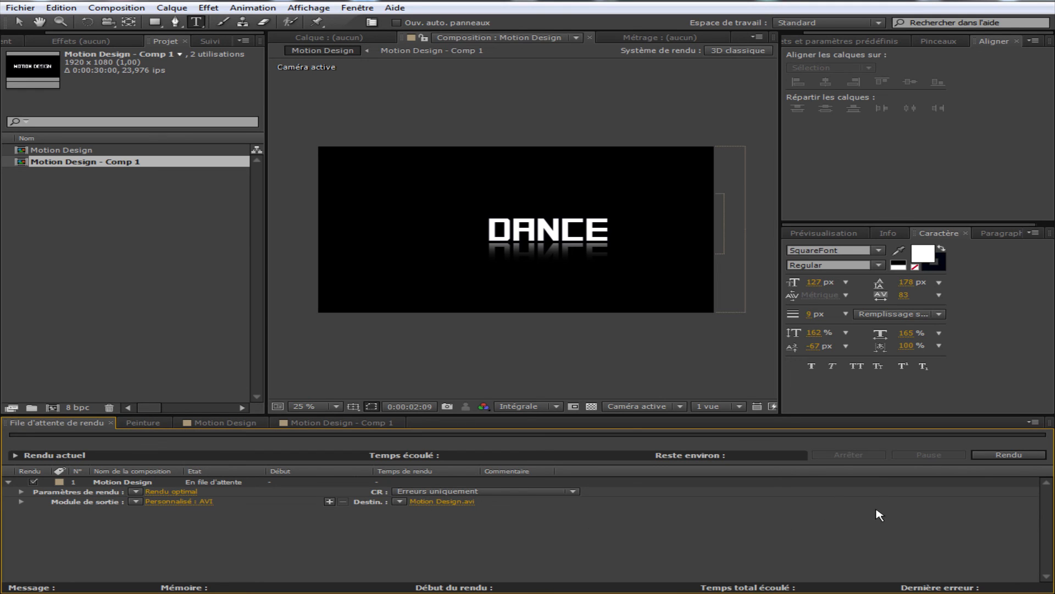
{"action": "left_click", "coordinate": [1019, 455]}
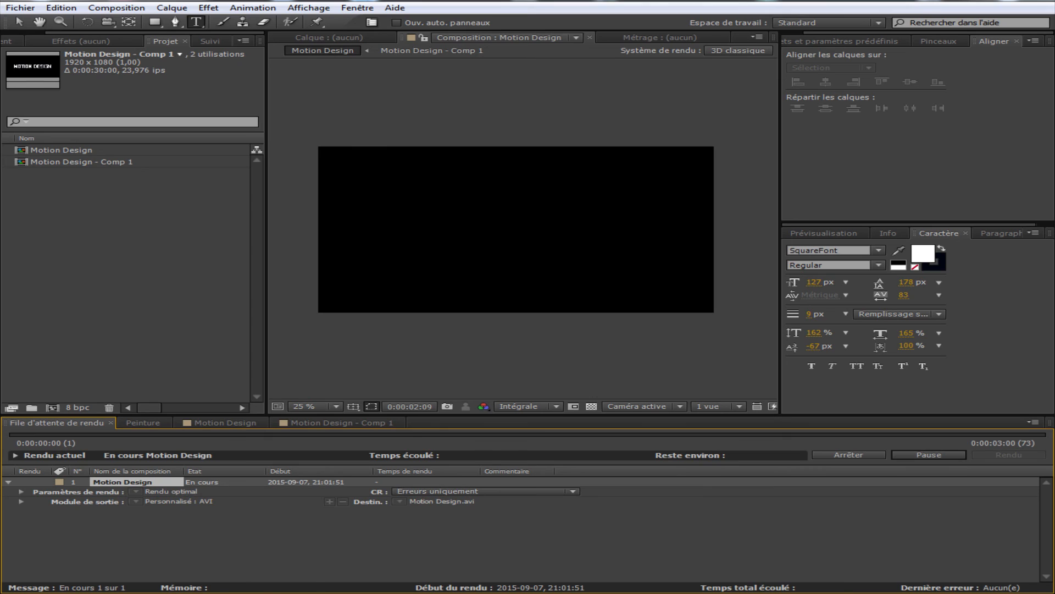